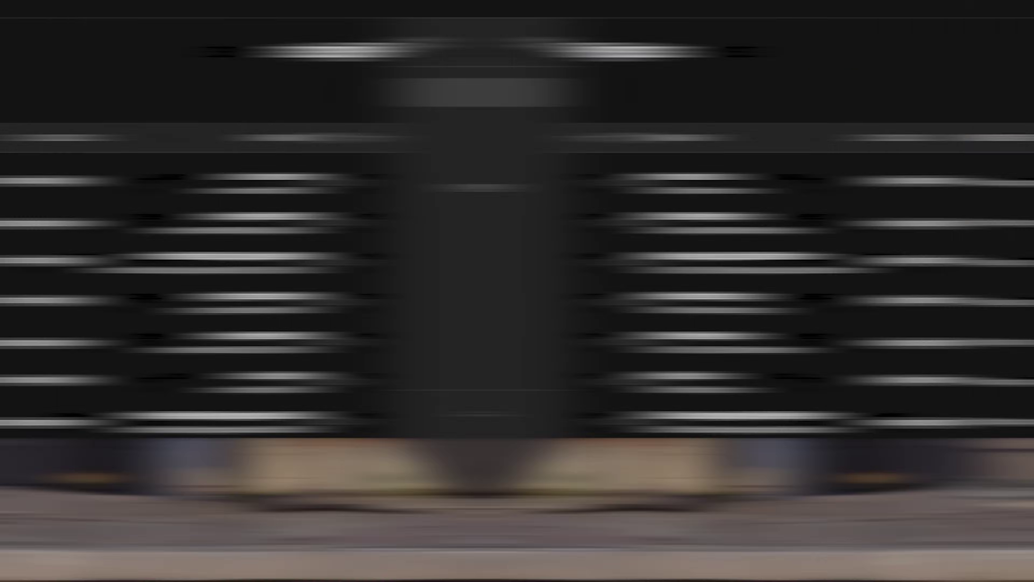
Create the 3D Built-In project Meta_CrossPlatformDemo and open the Meta XR Interaction SDK package in it.
click(716, 51)
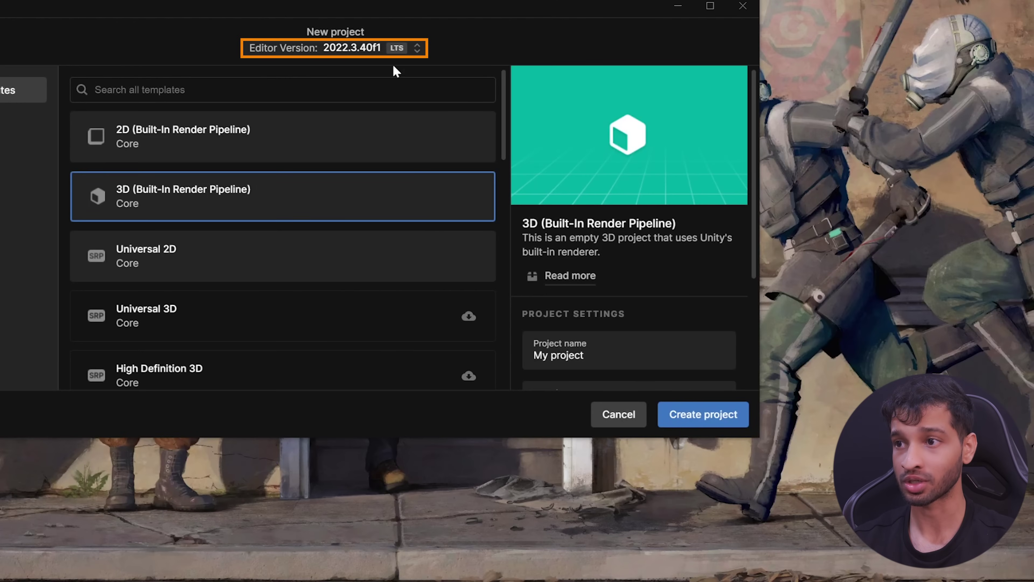
click(588, 345)
key(ctrl+a)
text(Meta_CrossPlatformDemo)
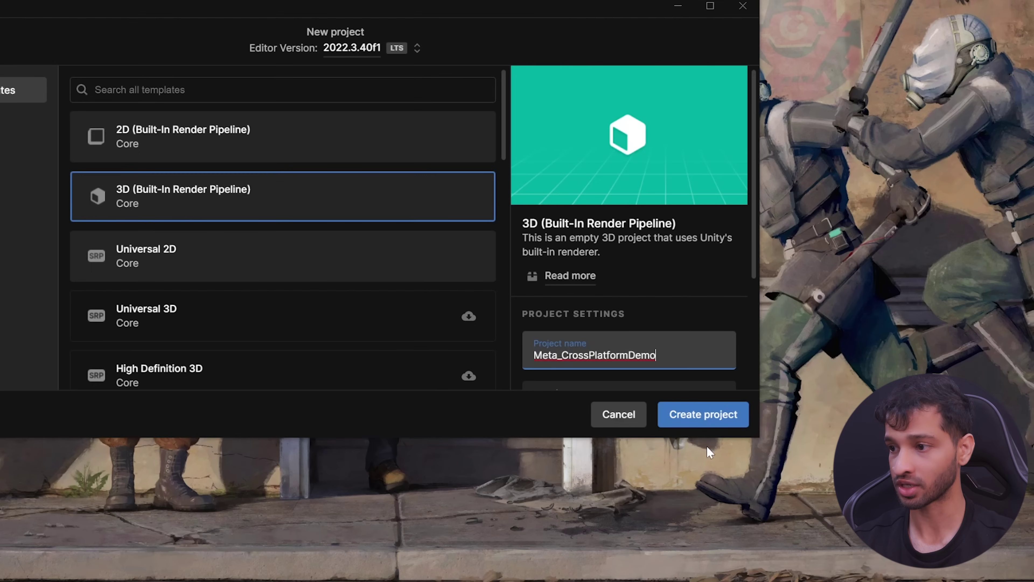
click(736, 419)
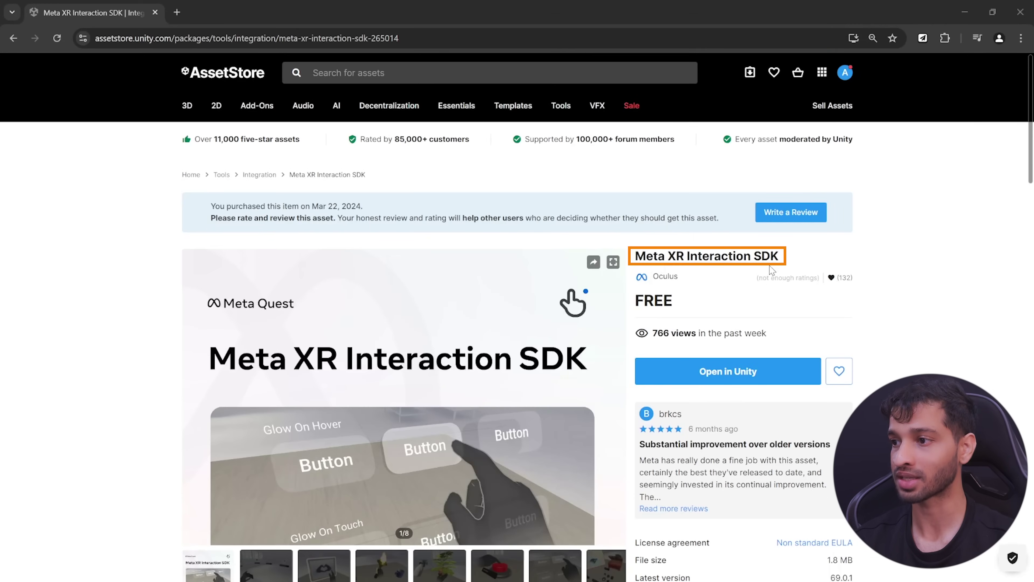
click(771, 378)
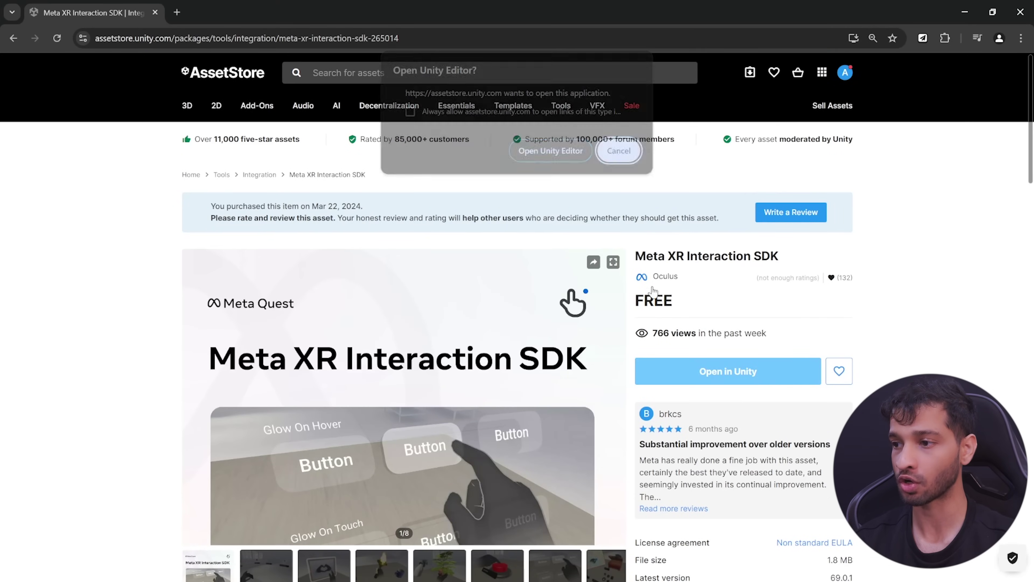
click(538, 148)
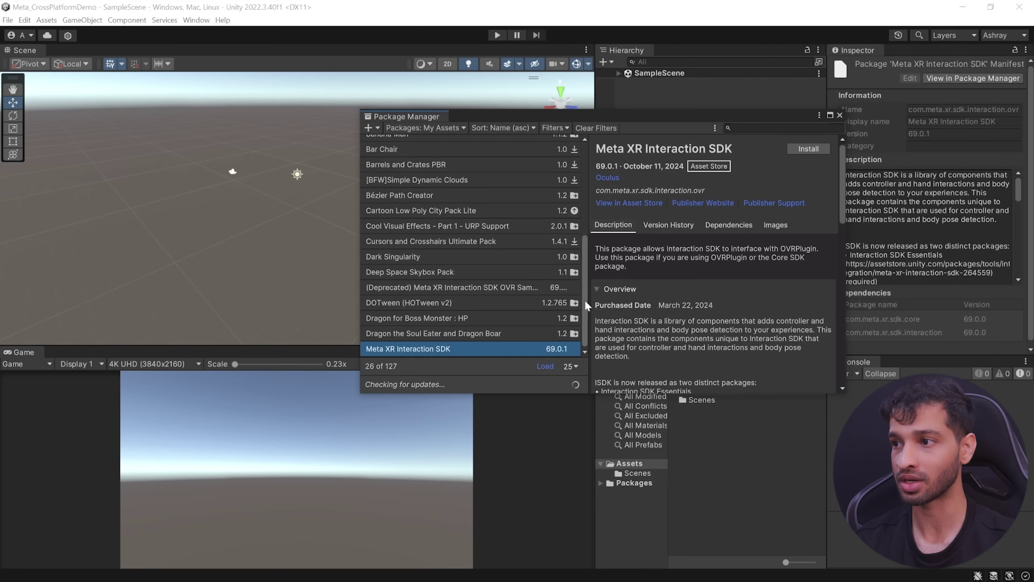
Install Meta XR Interaction SDK 69.0.1 and restart the editor to apply the OVRPlugin update.
click(808, 149)
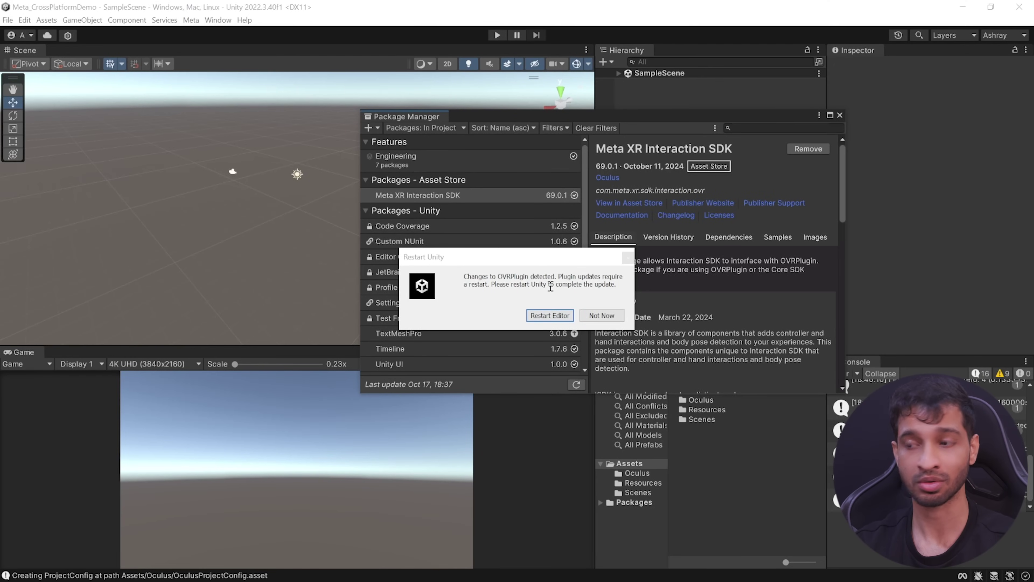
click(550, 316)
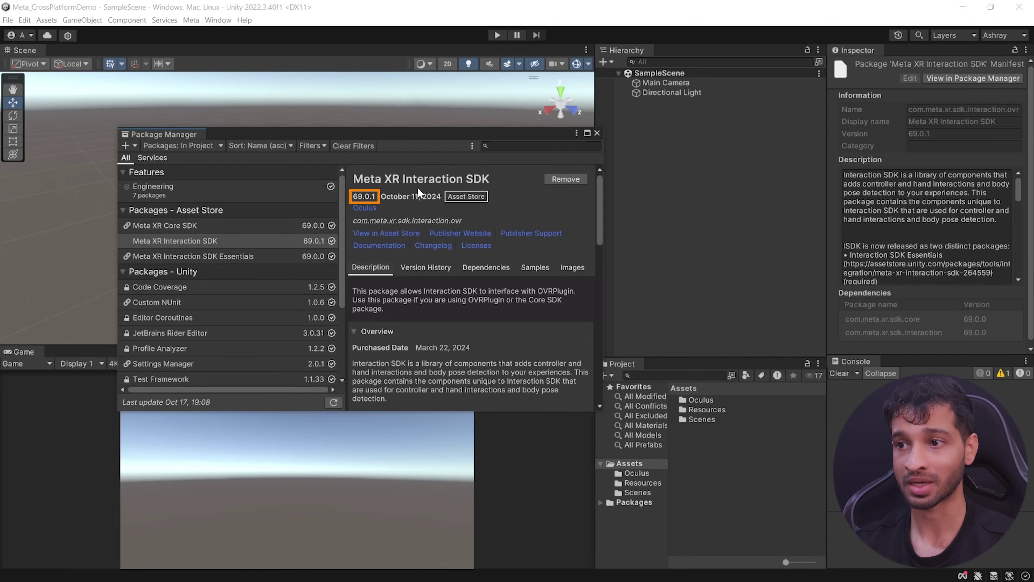
Review the installed Meta packages, then install XR Plugin Management from the Unity Registry.
click(256, 258)
click(239, 228)
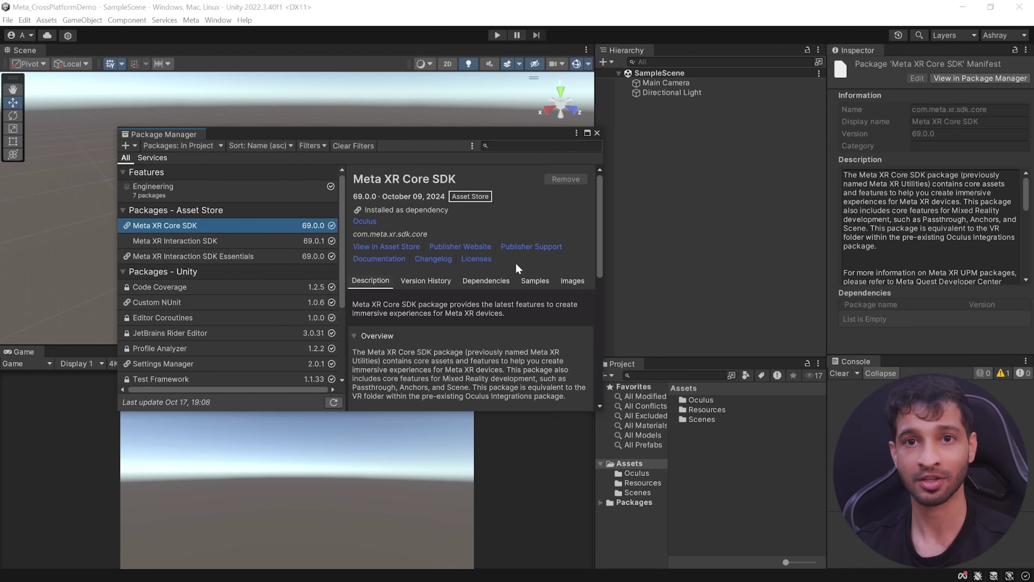
click(182, 145)
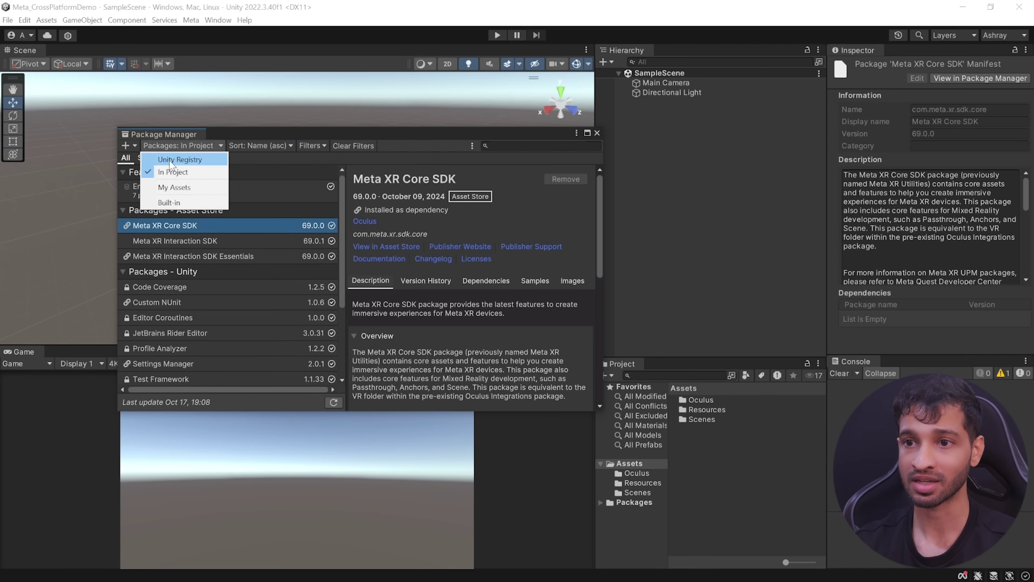
click(183, 157)
drag(344, 186, 353, 413)
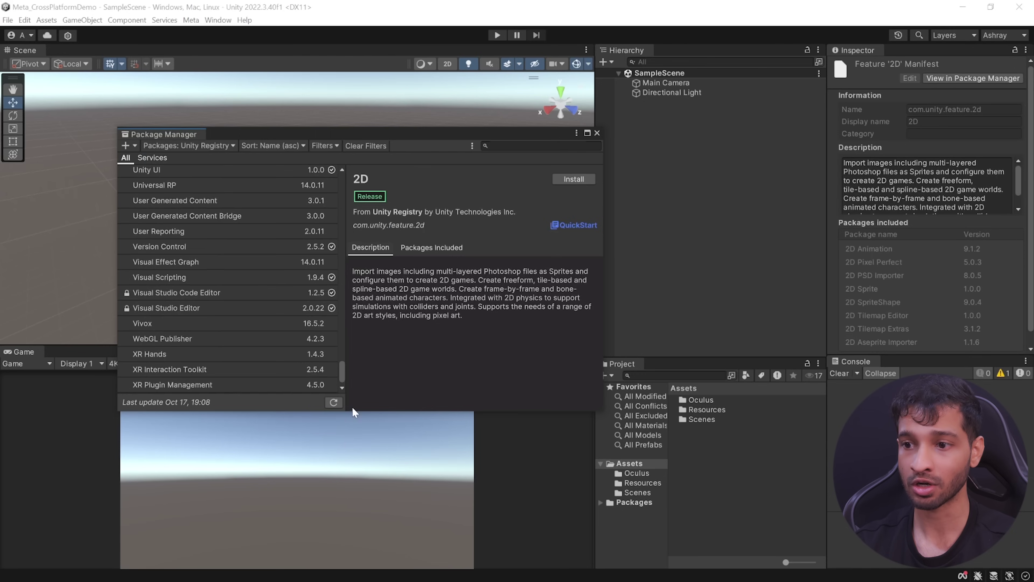
click(173, 384)
click(590, 181)
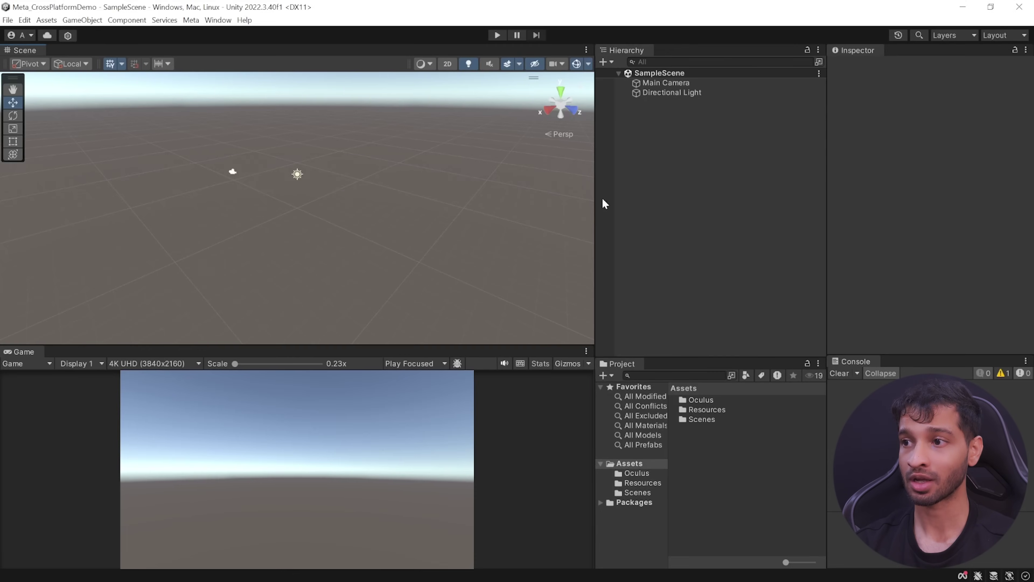
Switch the build platform to Android and show XR Plug-in Management in Player Settings.
click(7, 20)
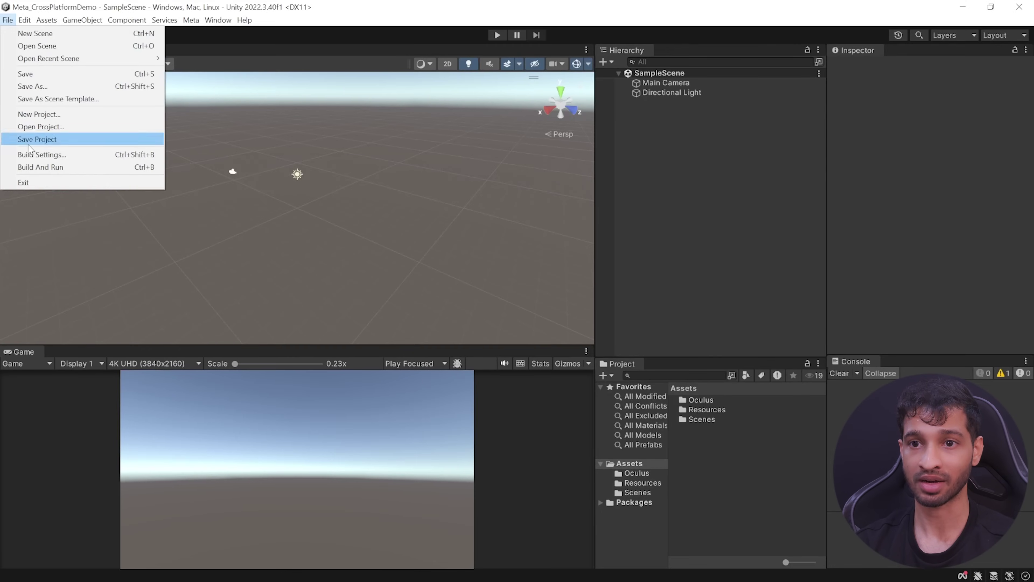
click(35, 154)
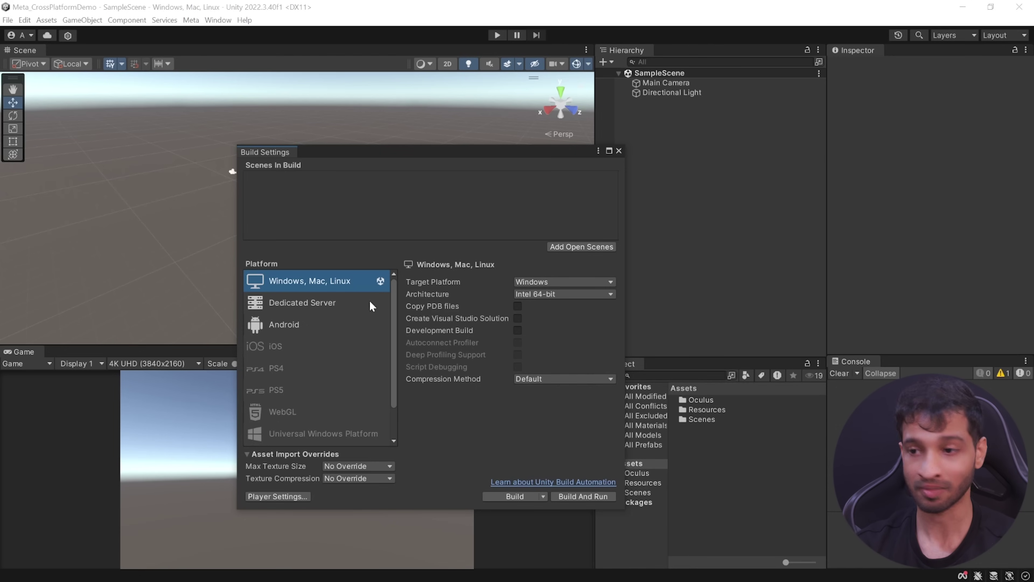
click(292, 326)
click(525, 497)
click(296, 500)
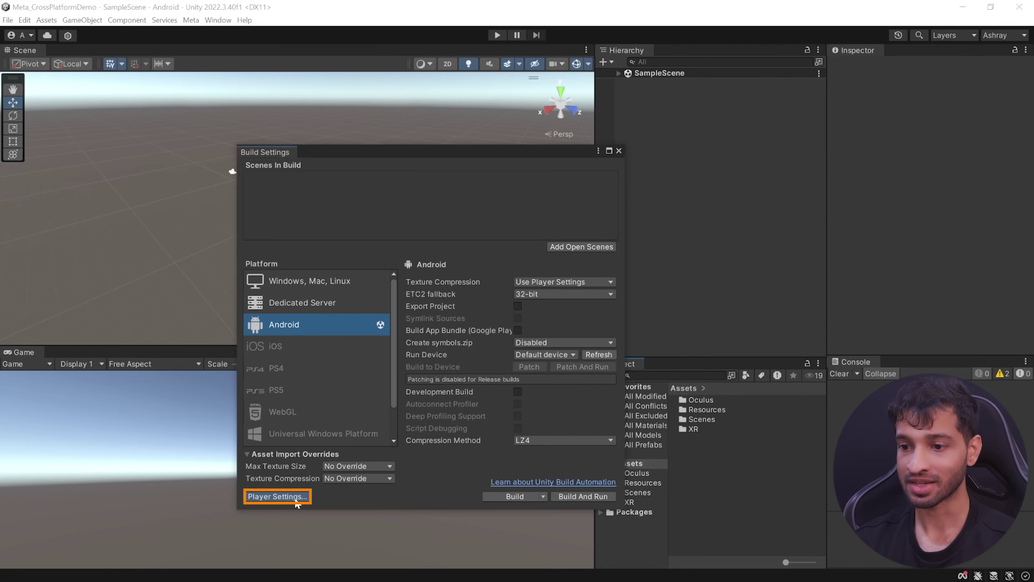
click(230, 354)
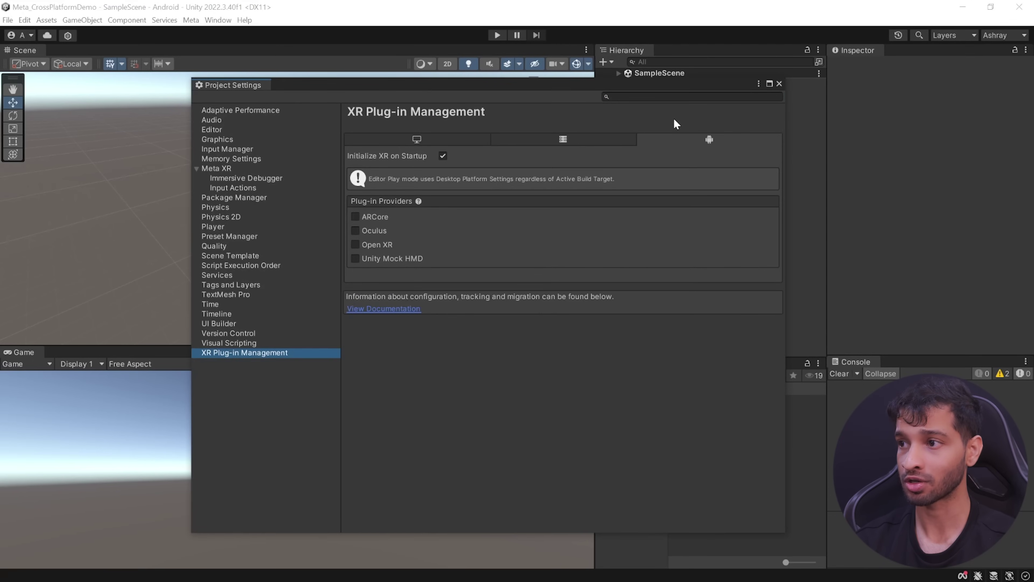
Enable the Oculus provider for Android and apply all Project Setup Tool fixes until XR Ready.
click(355, 231)
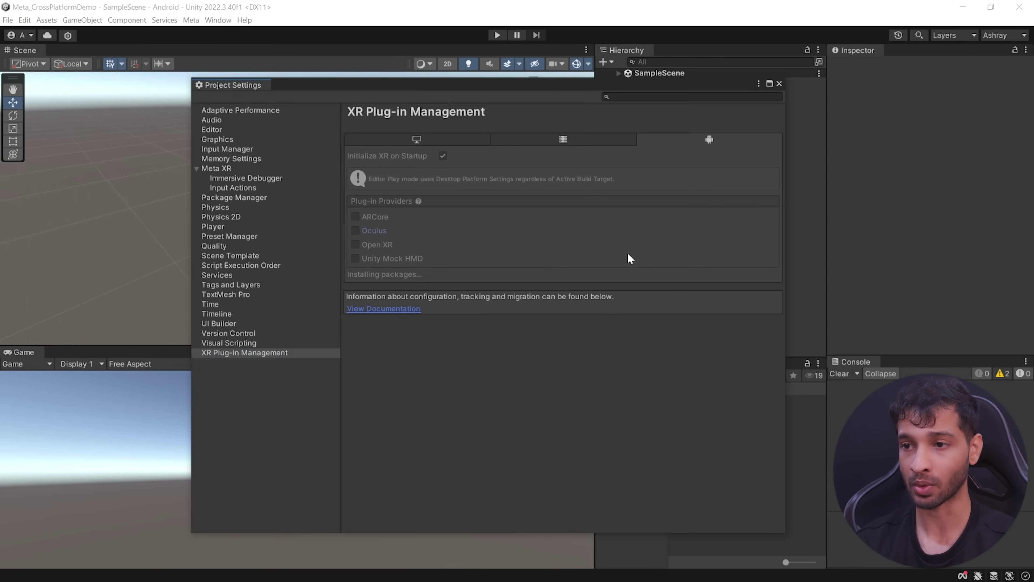
click(216, 168)
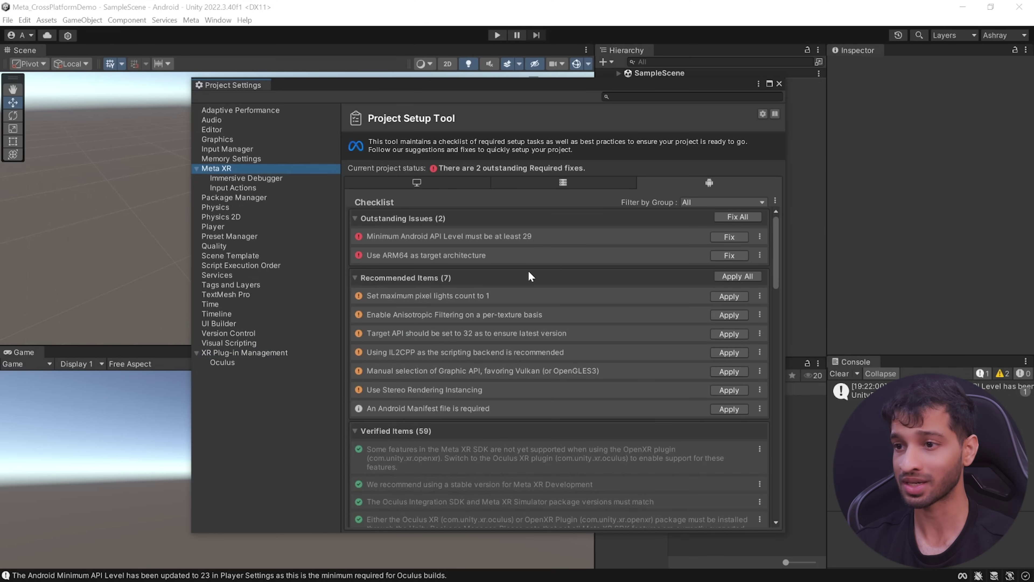
click(752, 221)
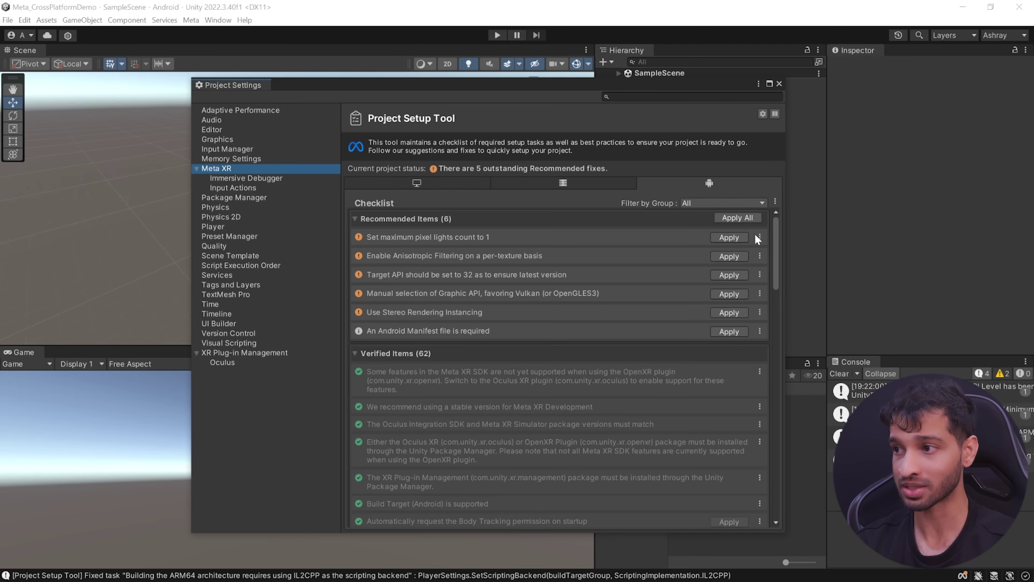
click(755, 219)
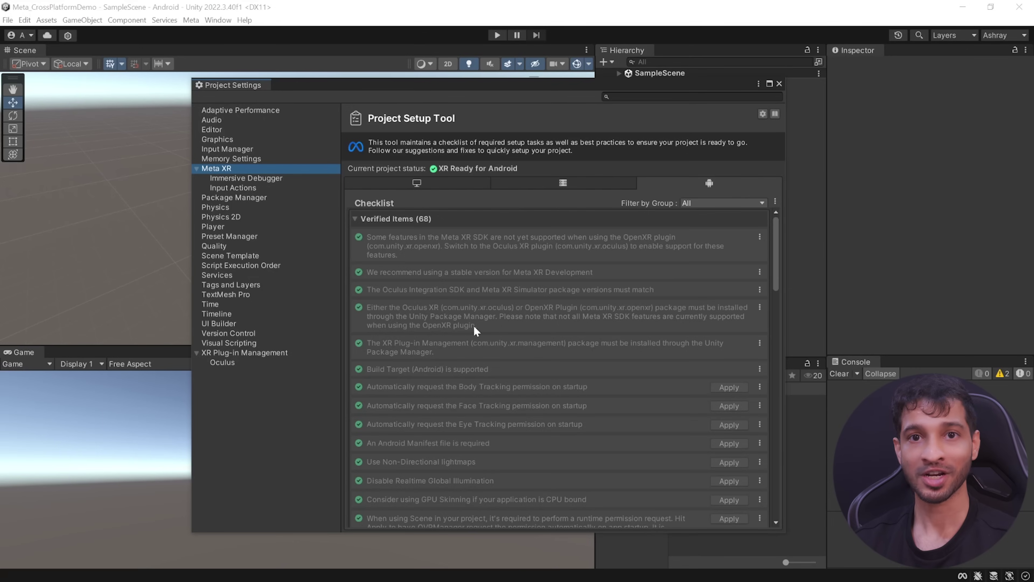
Close Project and Build Settings and open the Meta XR Interaction SDK Essentials Runtime folder.
click(778, 83)
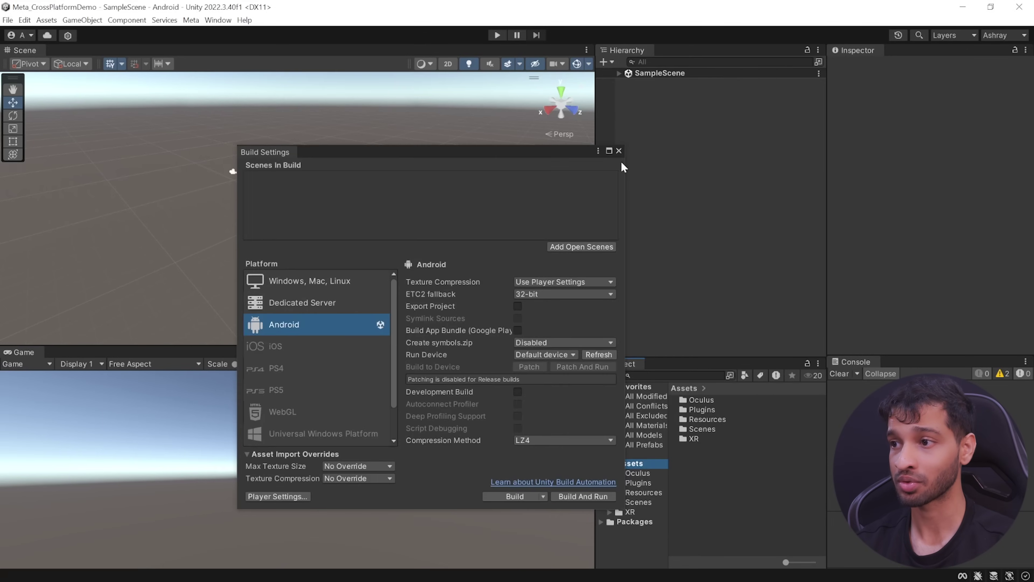
click(618, 151)
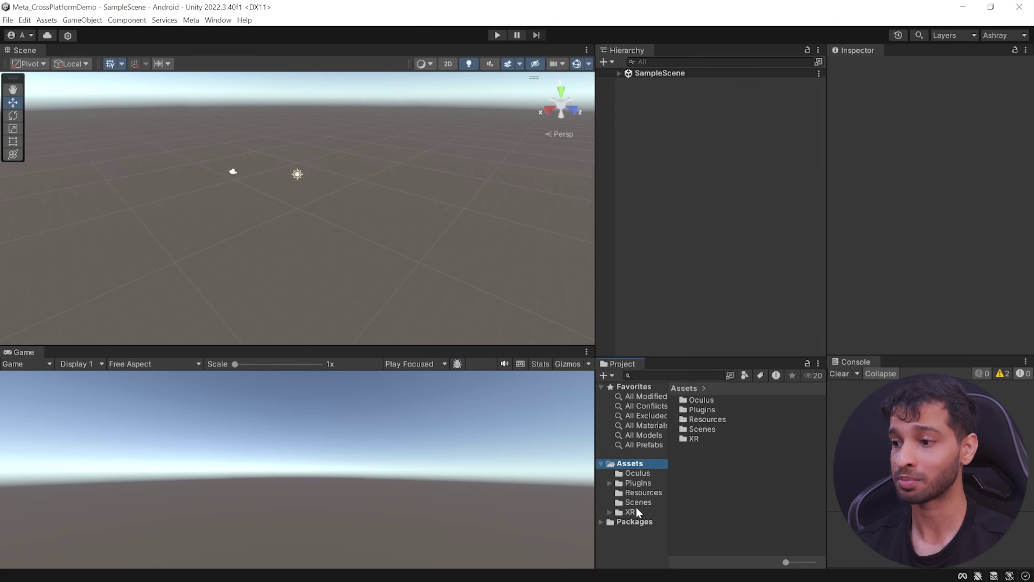
click(633, 522)
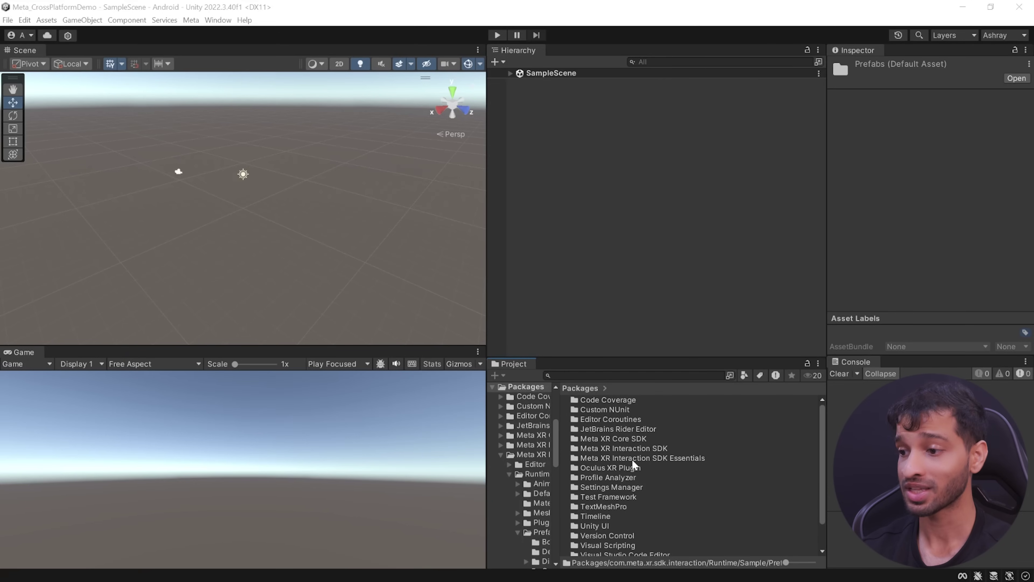
double_click(609, 458)
click(589, 409)
double_click(590, 410)
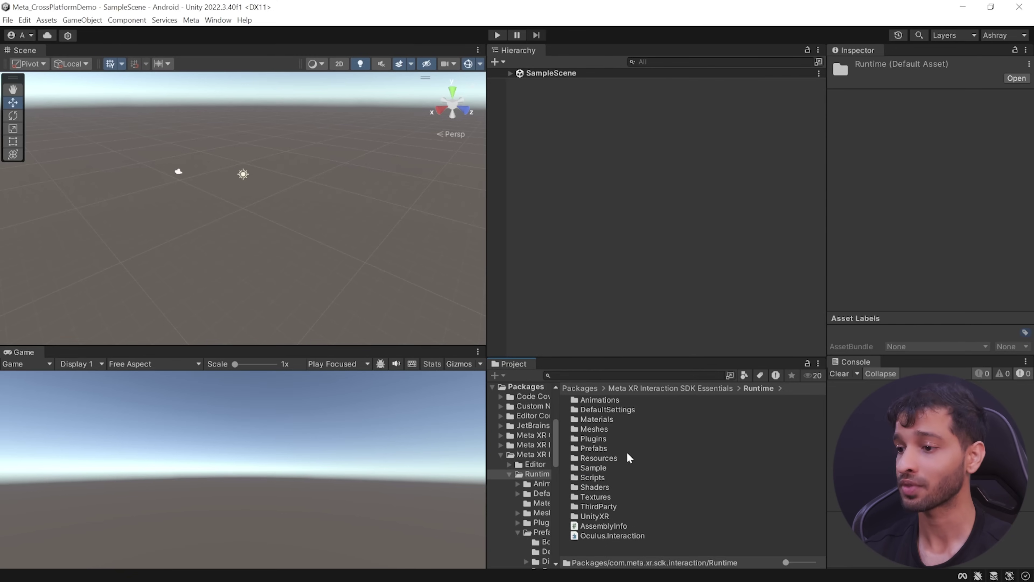
Browse the Runtime and Sample Prefabs folders, ending in the Sample > Objects folder.
double_click(594, 447)
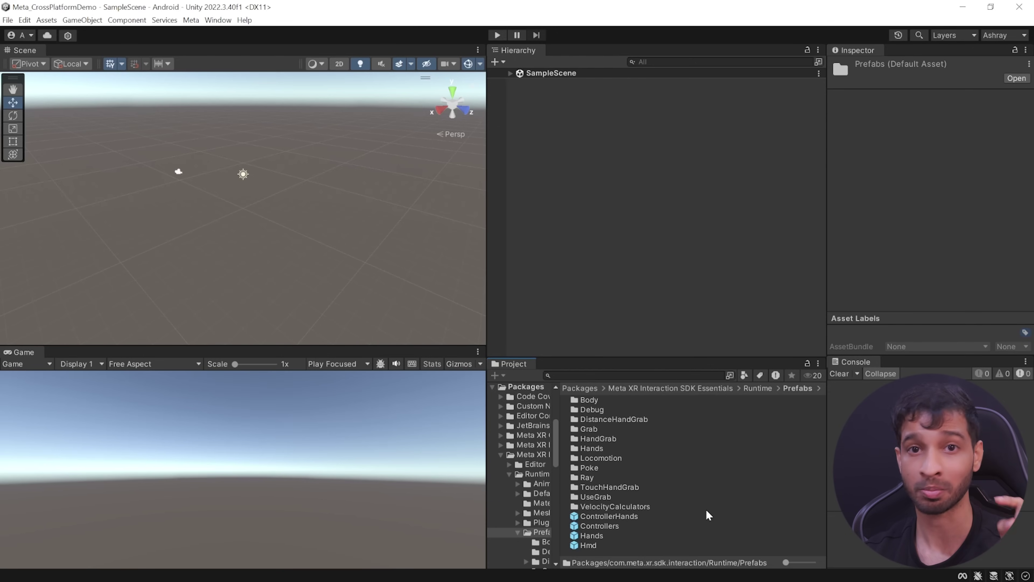
click(758, 390)
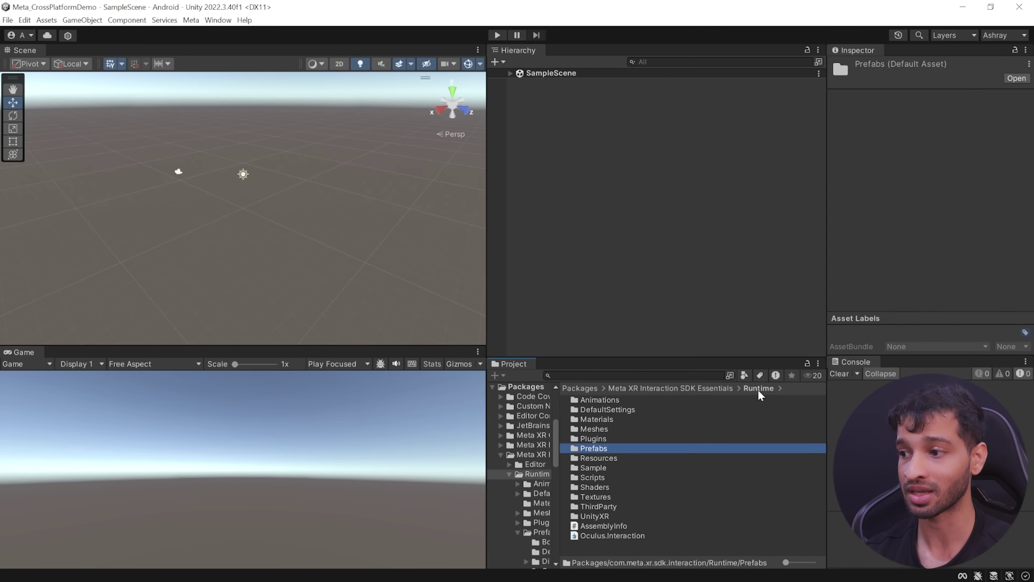
double_click(596, 468)
double_click(594, 487)
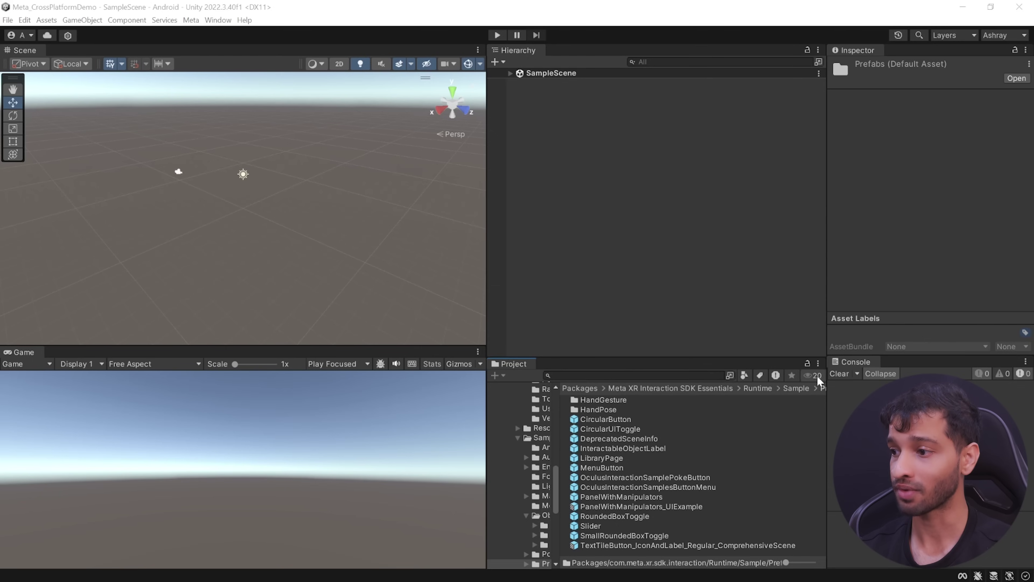
click(794, 388)
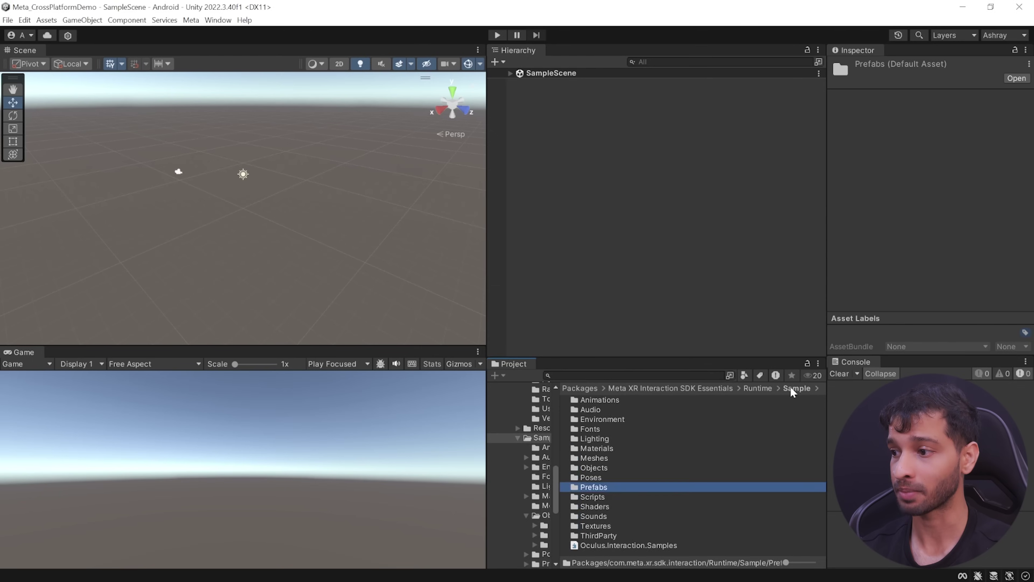
double_click(602, 468)
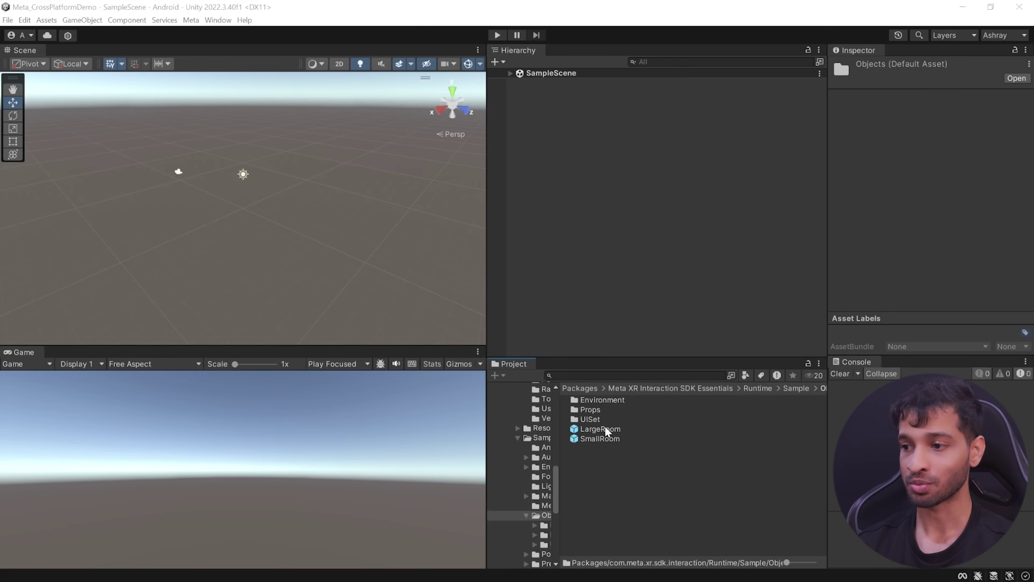
Place the LargeRoom prefab in the scene and apply the SkyboxGradient material as the sky.
drag(606, 430, 558, 154)
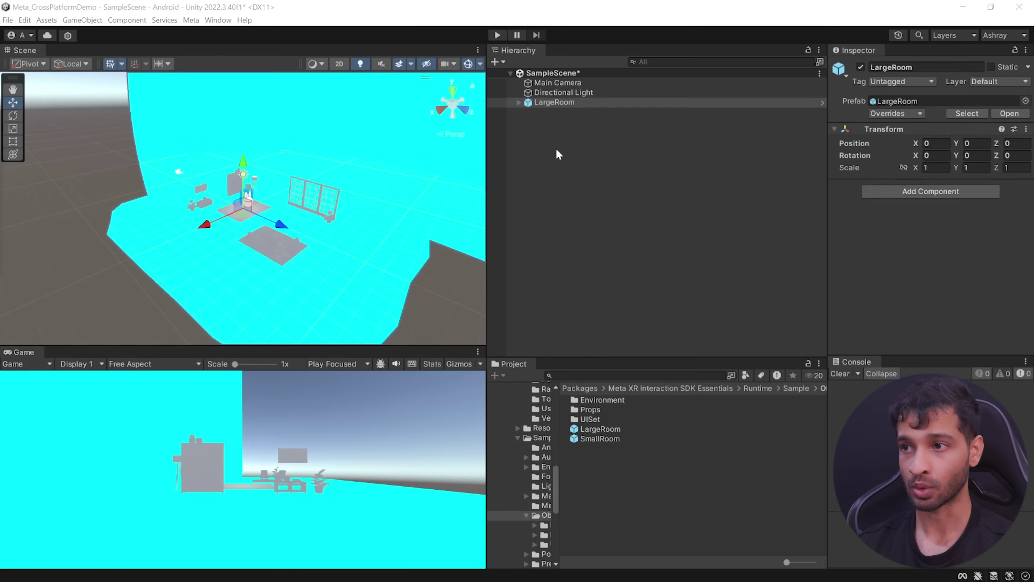
click(556, 154)
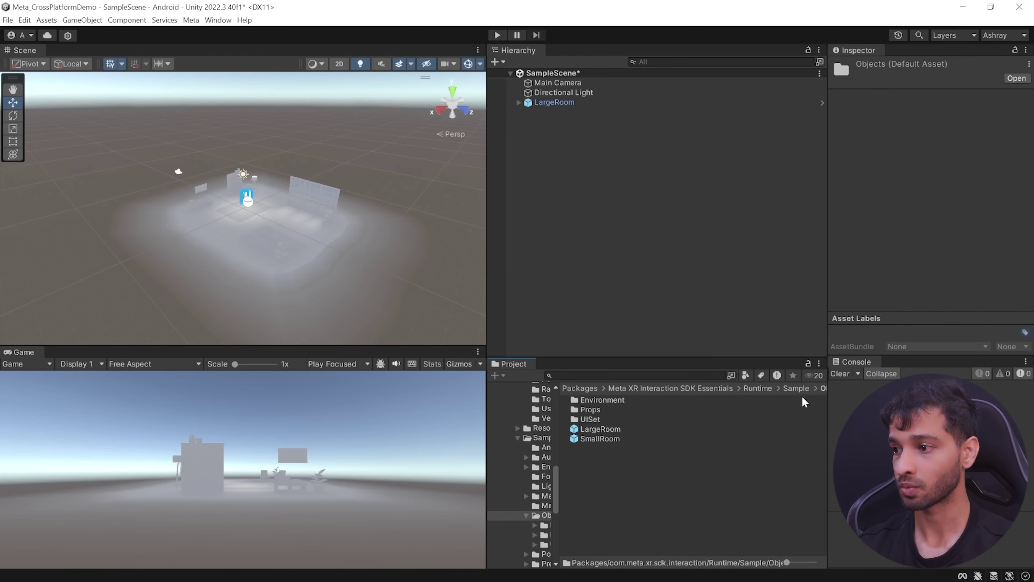
click(796, 388)
double_click(588, 448)
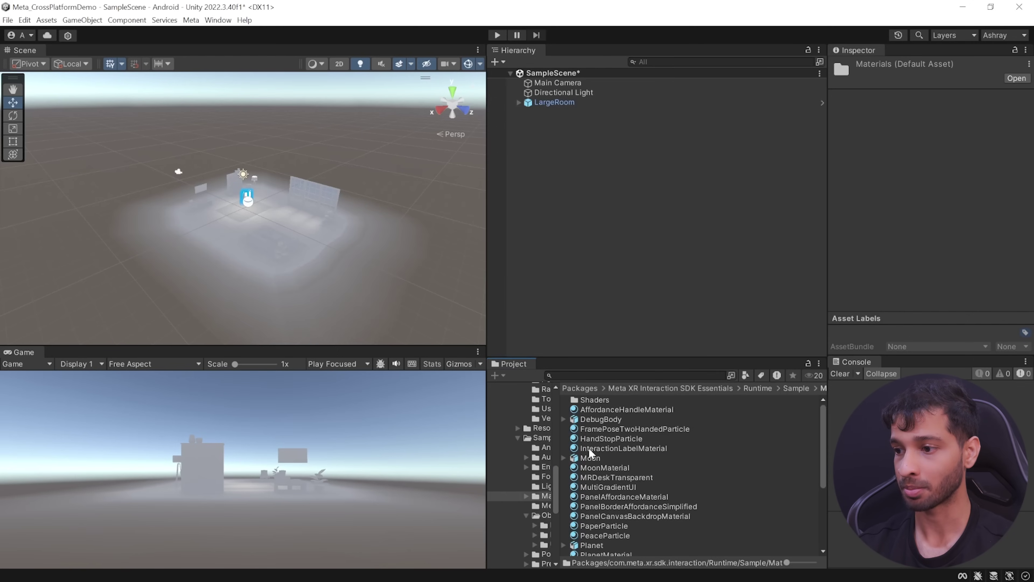
scroll(578, 468, down, 5)
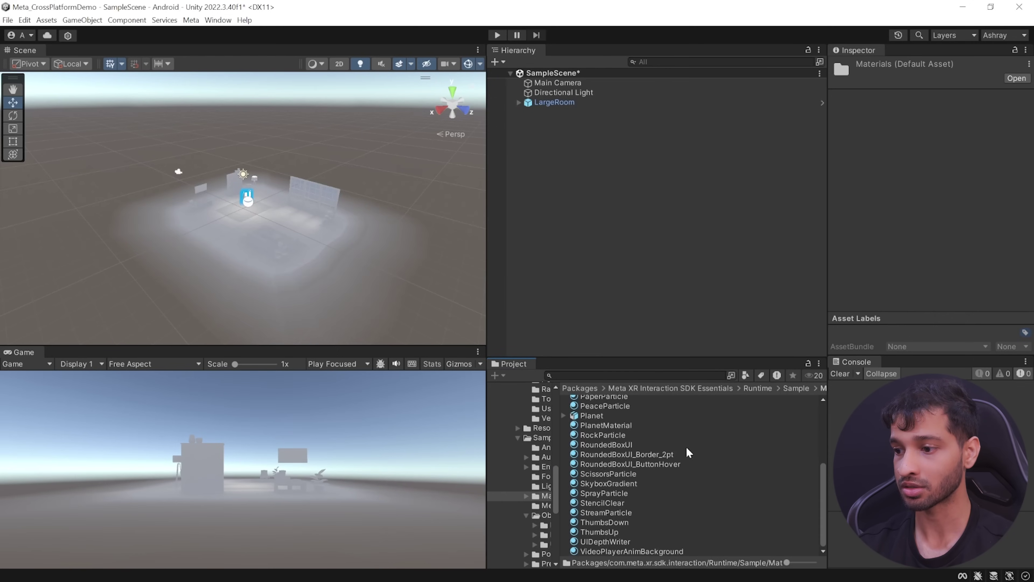
click(624, 483)
drag(623, 480, 416, 318)
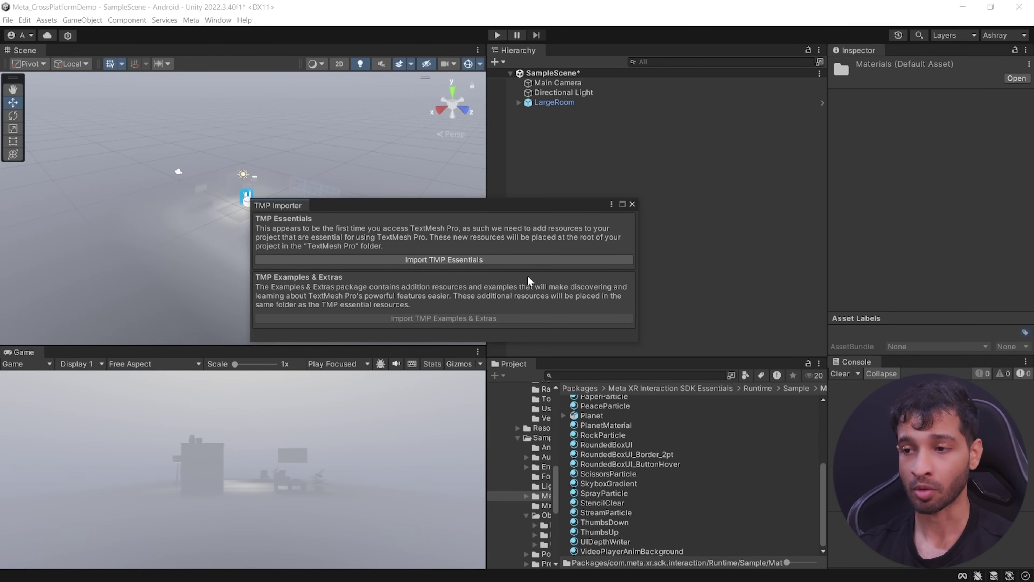
Import TMP Essential Resources and delete the Main Camera from SampleScene.
click(496, 262)
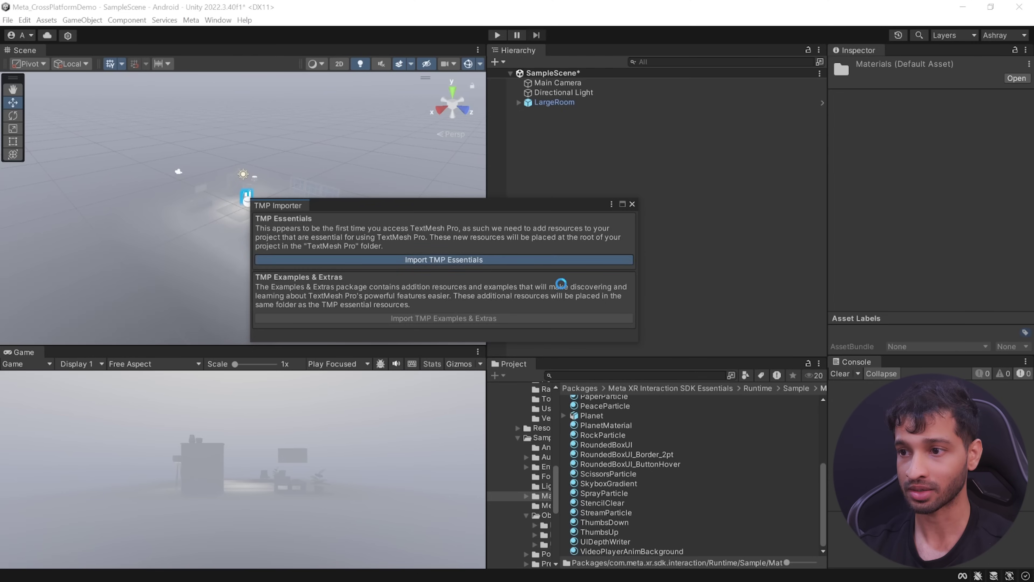
click(549, 84)
key(Delete)
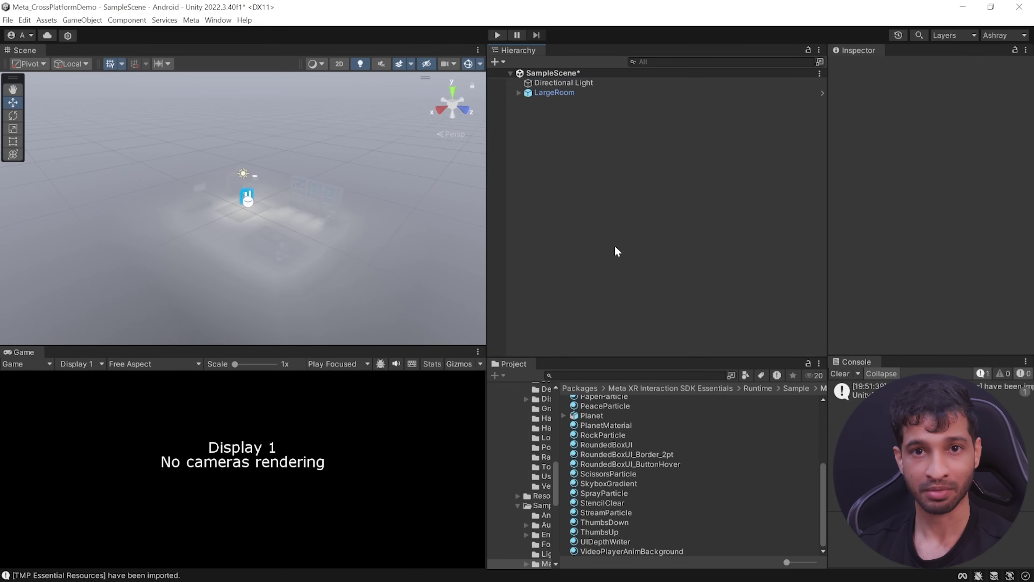
Drag OVRCameraRigInteraction from Meta XR Interaction SDK > Runtime > Prefabs into the Hierarchy.
click(574, 390)
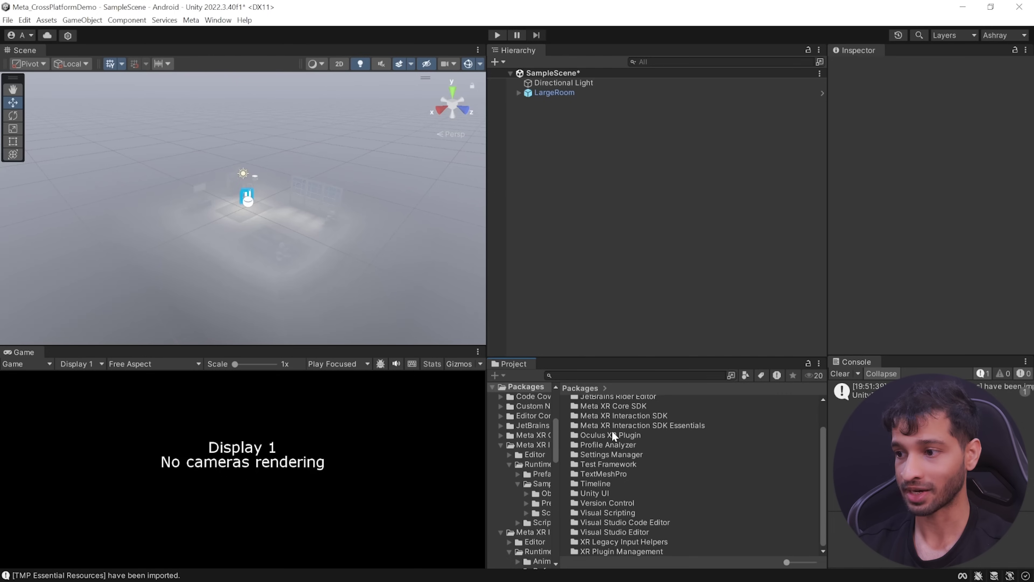
double_click(603, 417)
double_click(594, 409)
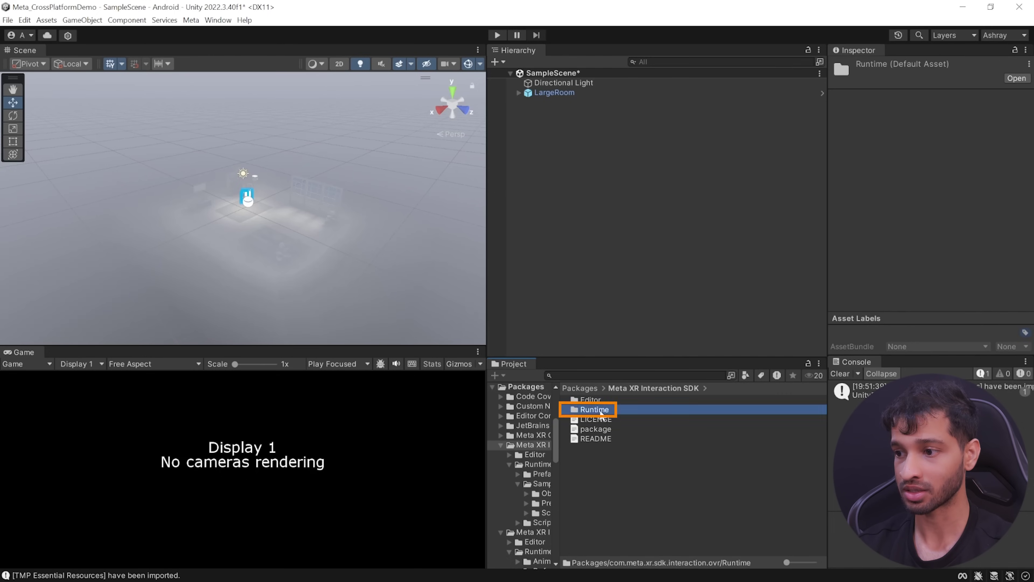
double_click(592, 400)
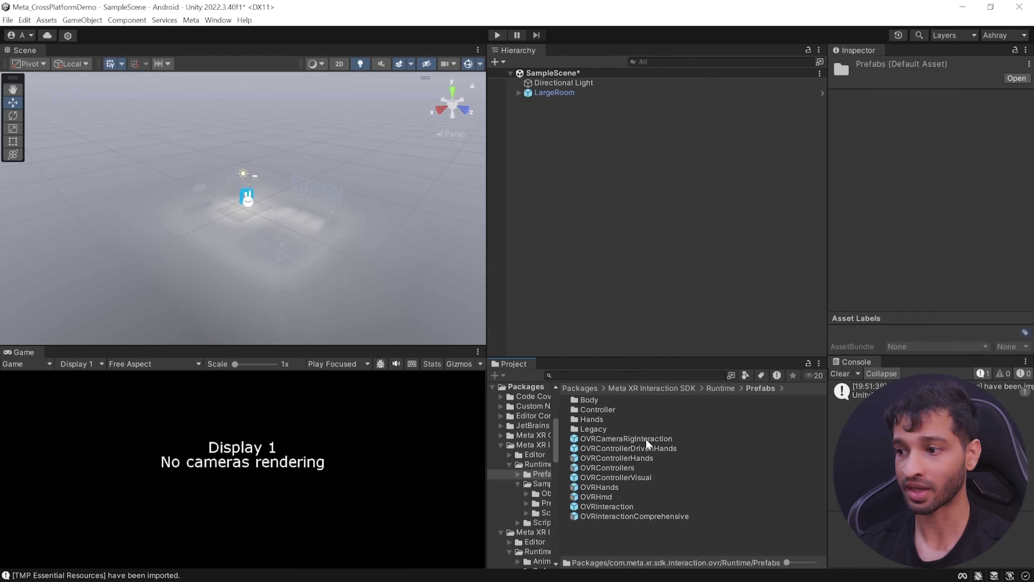
drag(644, 437, 608, 213)
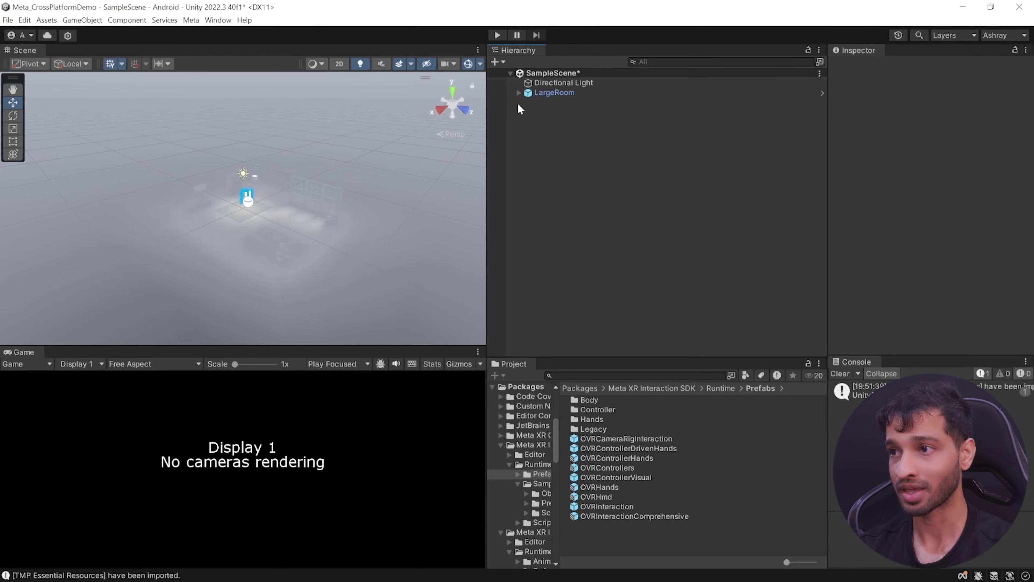
Add an OVR Interaction Rig through the Hierarchy's Interaction SDK context menu.
right_click(519, 118)
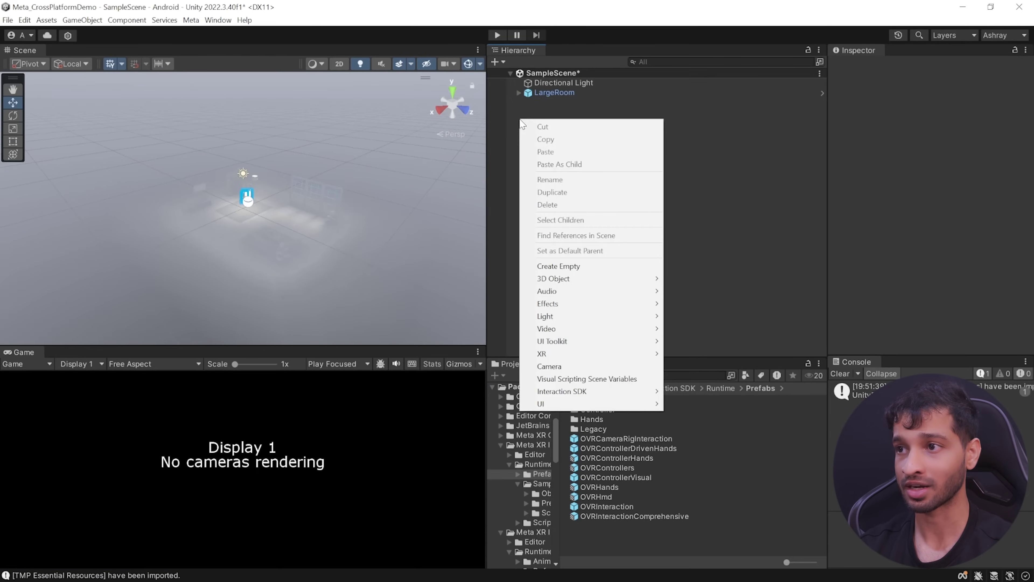
mouse_move(555, 396)
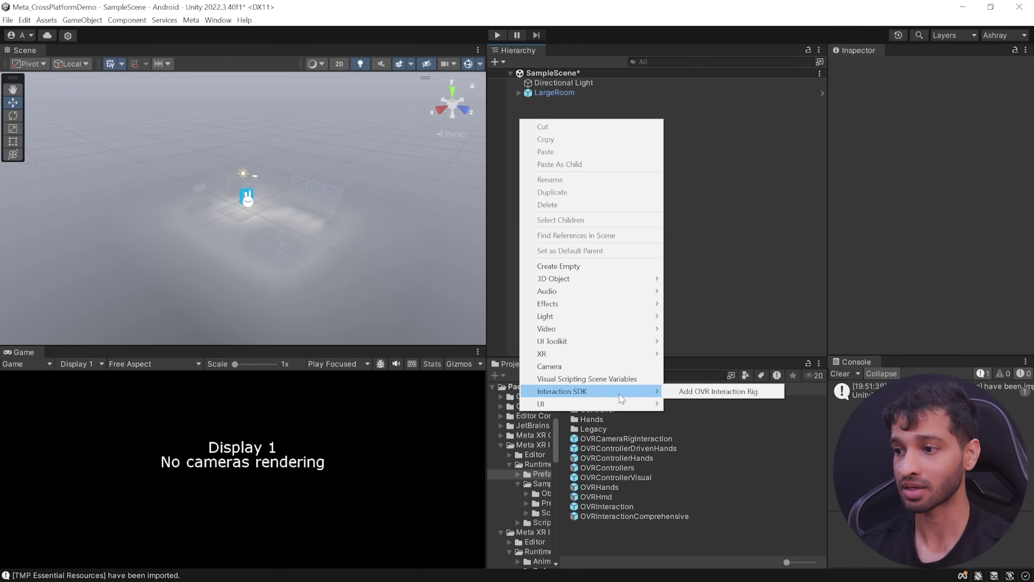
click(749, 398)
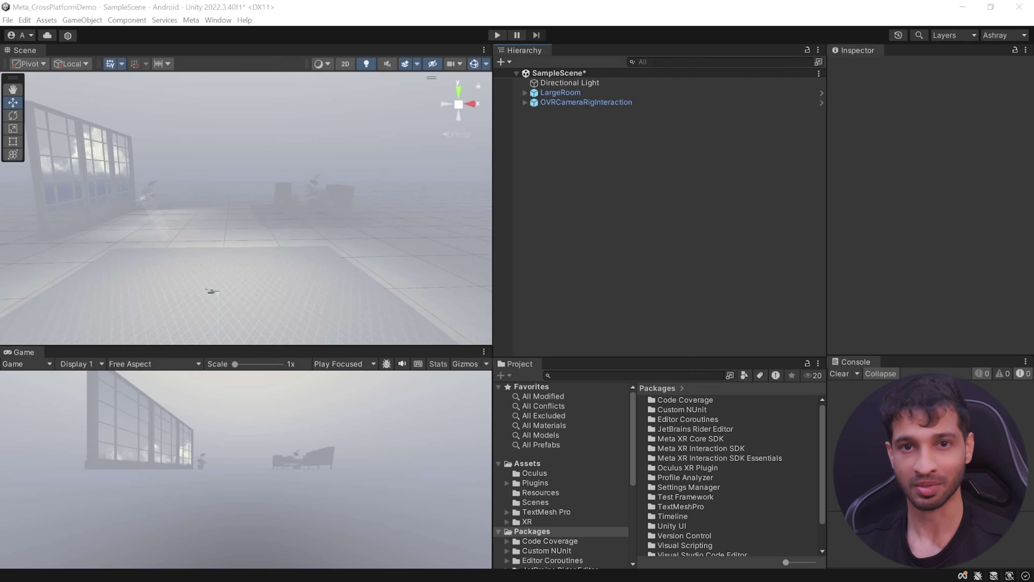
click(525, 102)
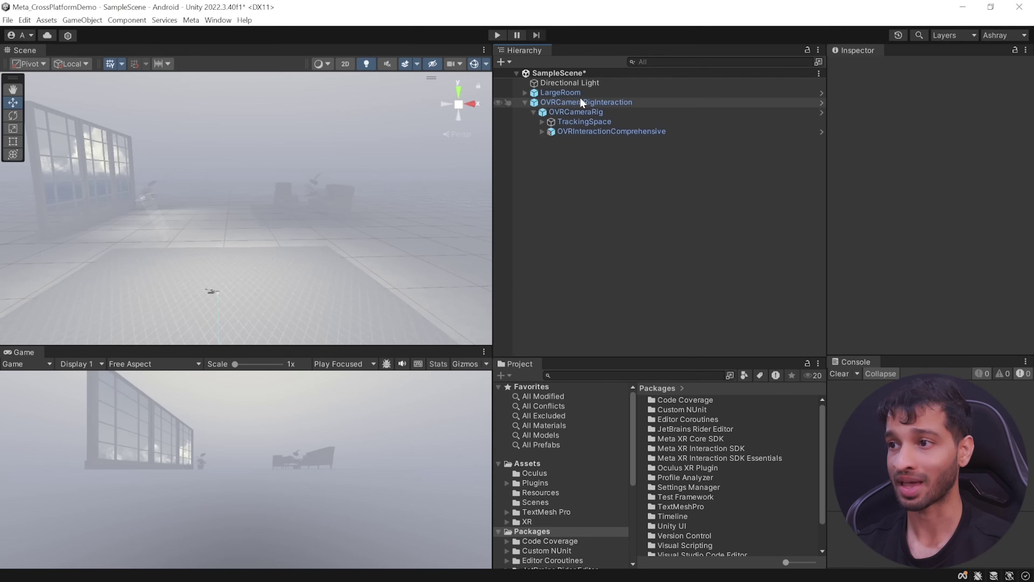
click(542, 121)
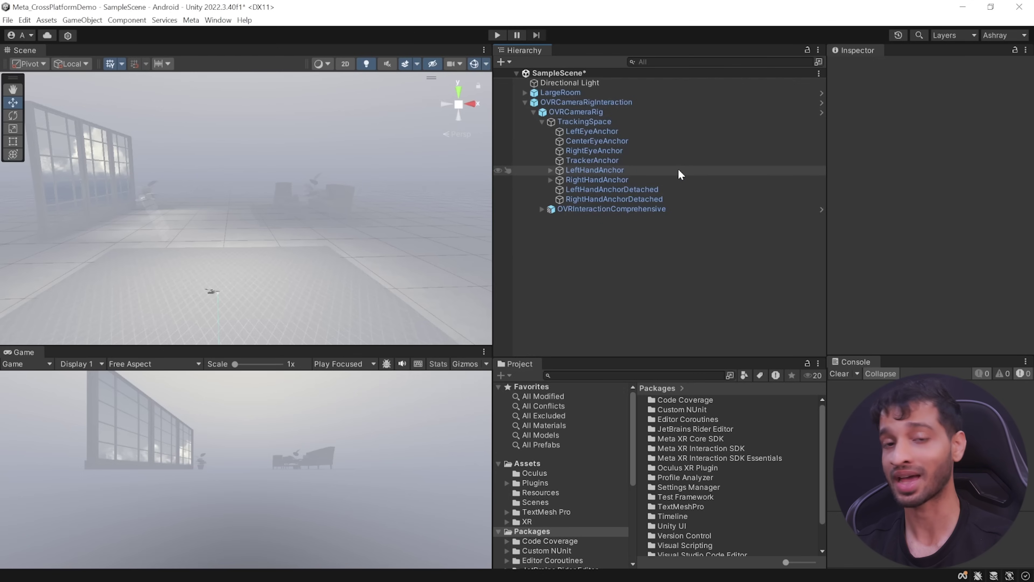
click(542, 209)
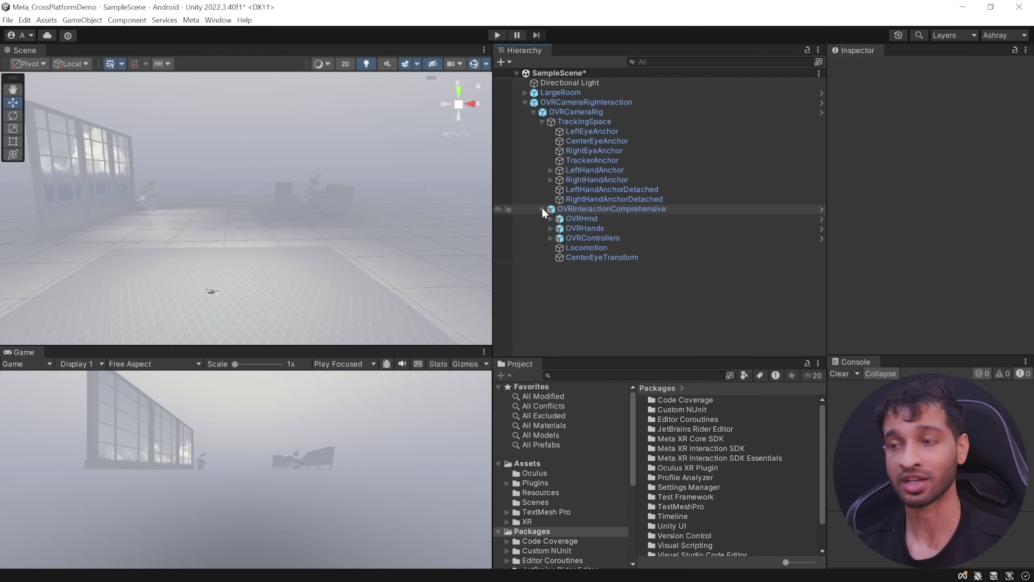
click(551, 228)
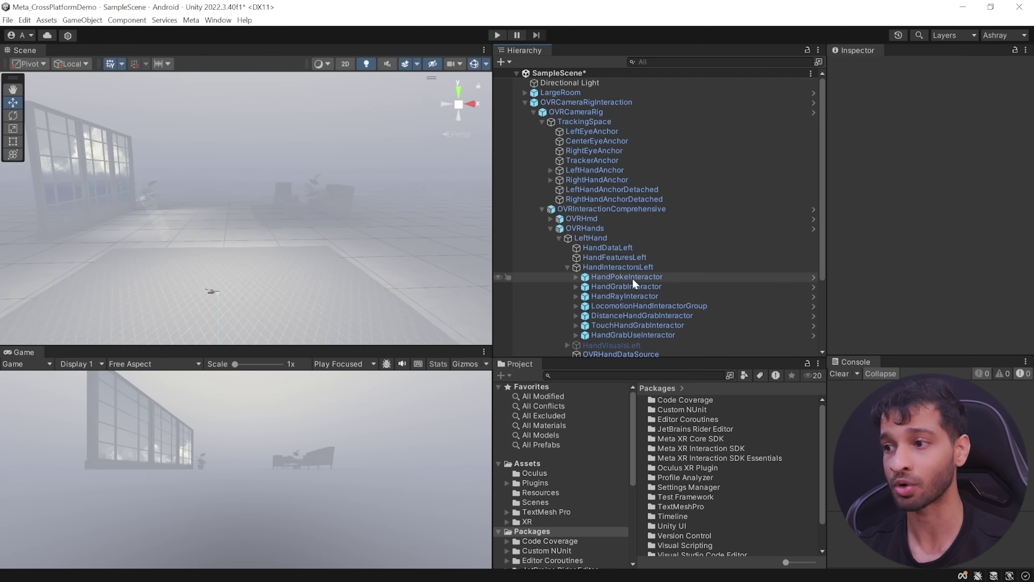
scroll(653, 304, down, 4)
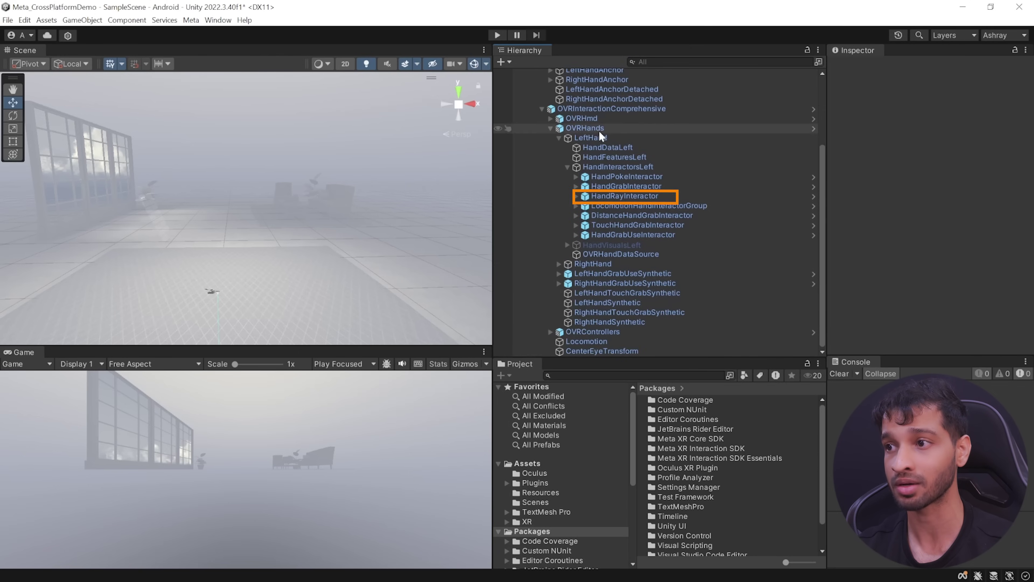
click(550, 331)
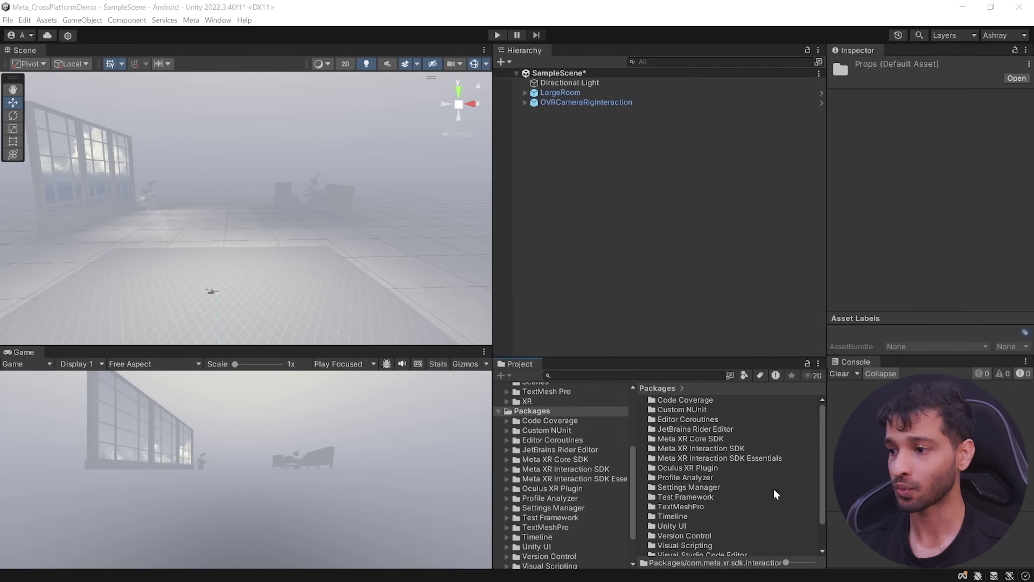
Browse the Meta XR Interaction SDK Essentials sample folders down to Props > Mug.
double_click(737, 460)
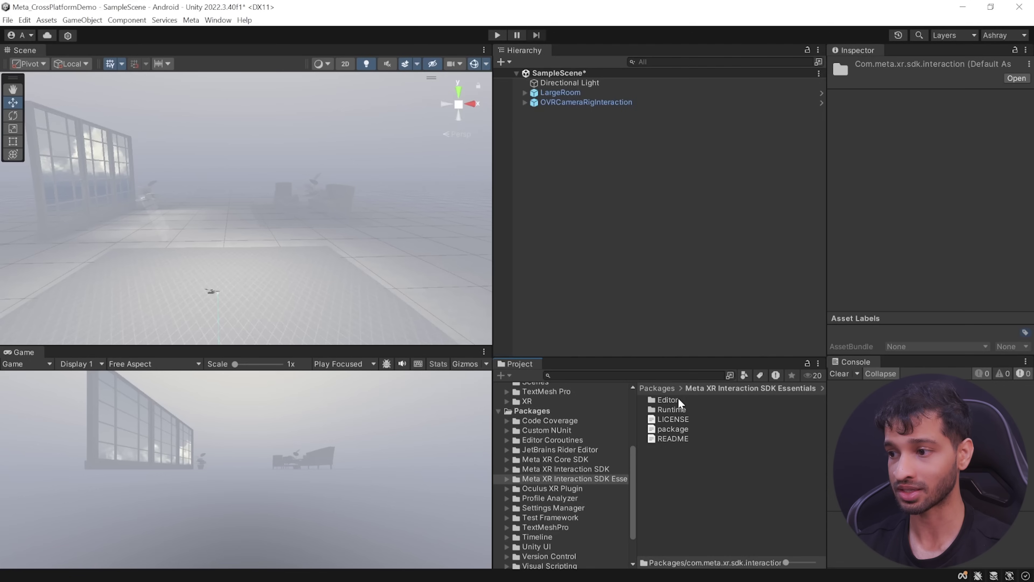
double_click(676, 409)
double_click(670, 467)
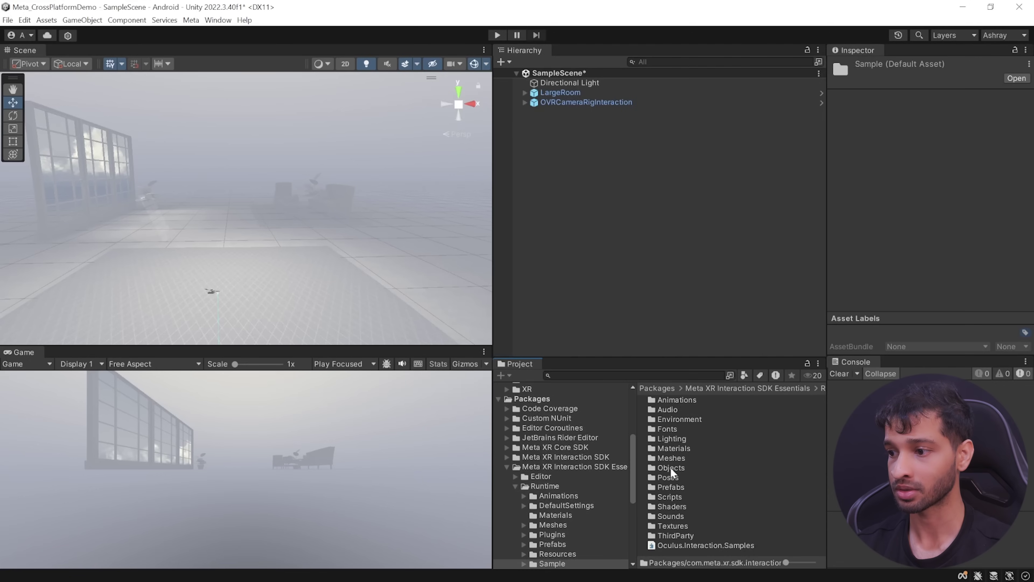
double_click(674, 468)
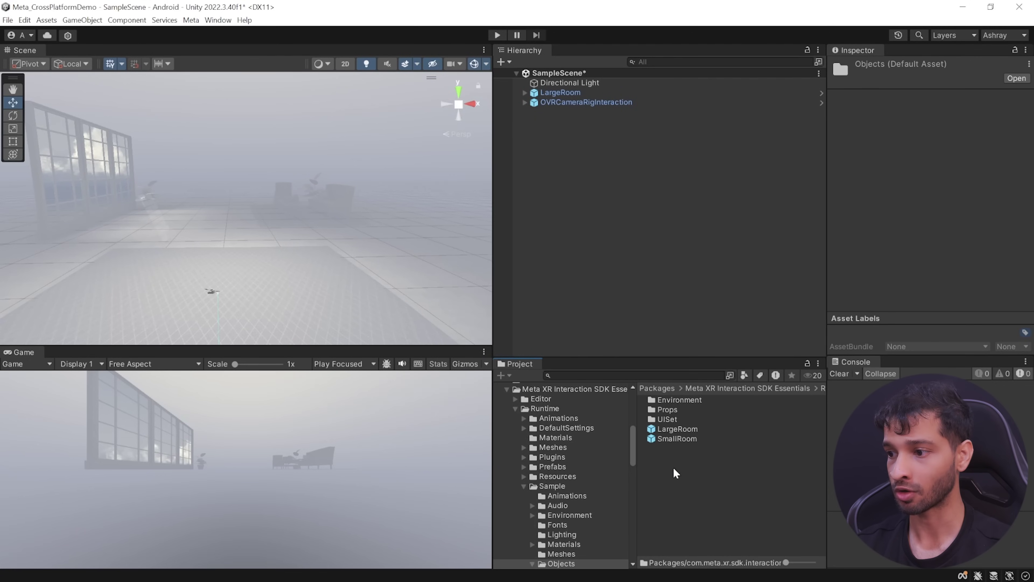
double_click(675, 406)
double_click(666, 536)
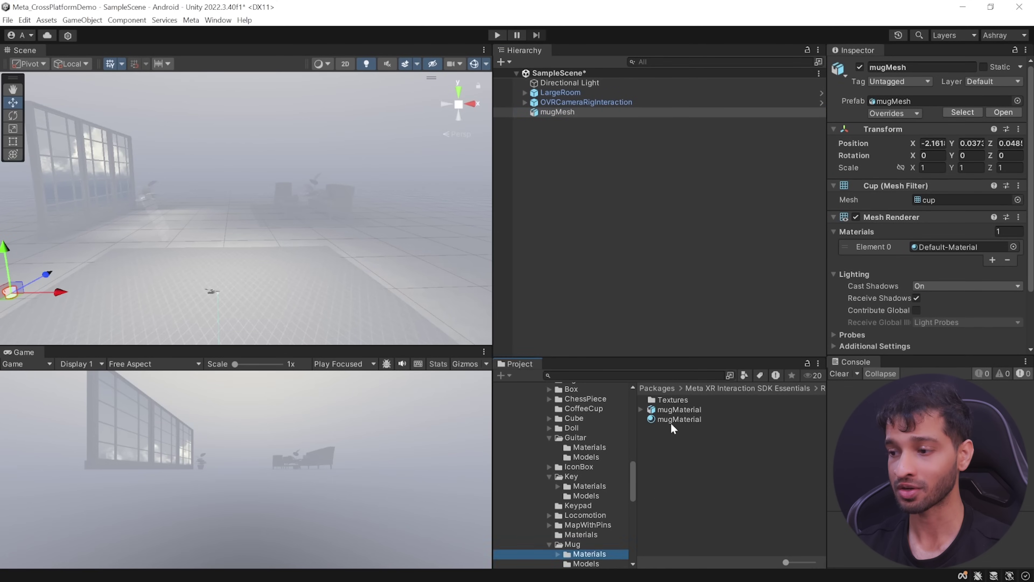
scroll(586, 485, down, 3)
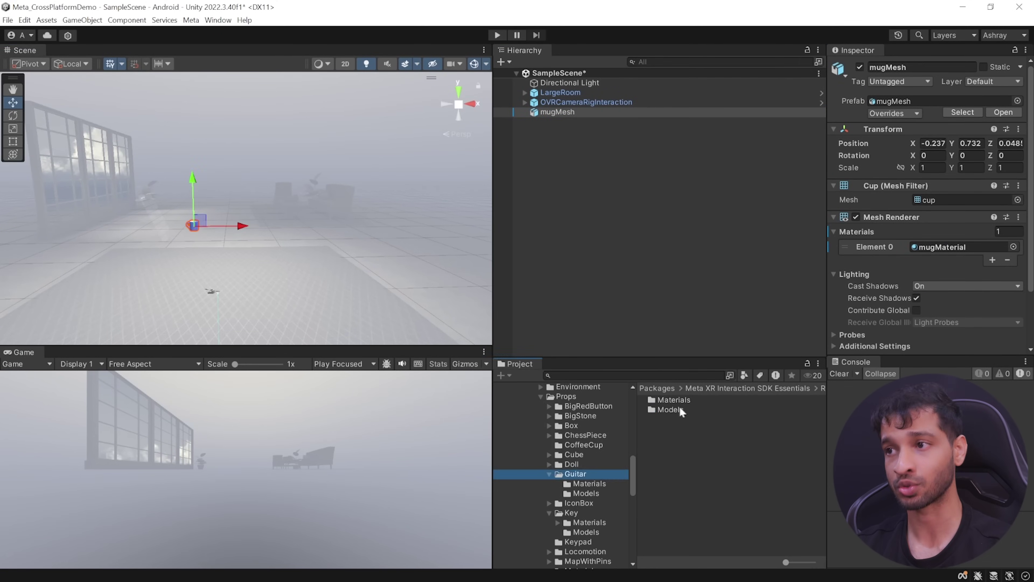
Place the Guitar model in the scene, rotated upright and moved further back.
drag(667, 399, 813, 162)
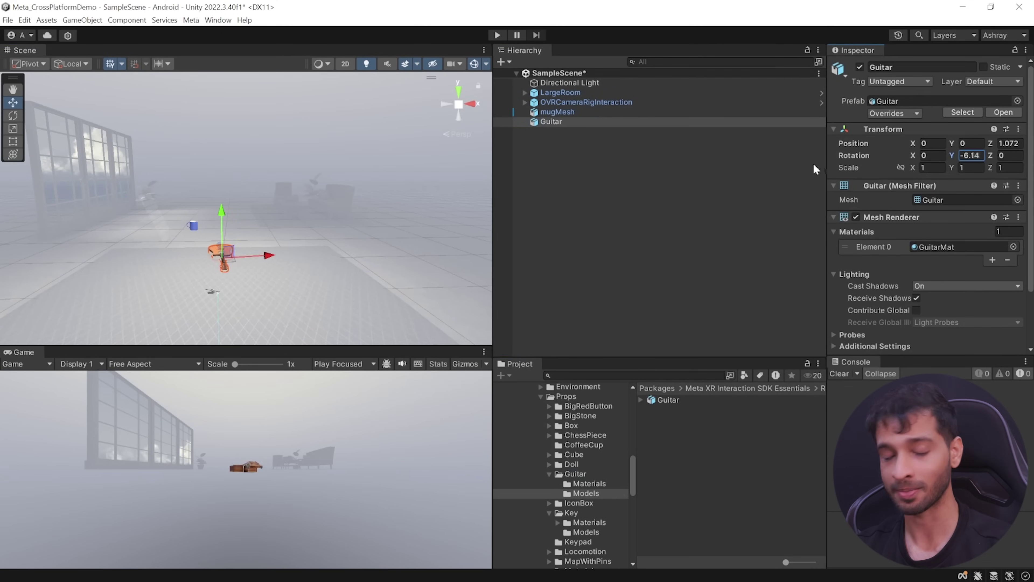
drag(912, 155, 936, 155)
drag(221, 306, 225, 228)
Place the key model into the scene and browse the Key materials folder.
scroll(586, 488, down, 5)
click(586, 423)
drag(671, 400, 273, 267)
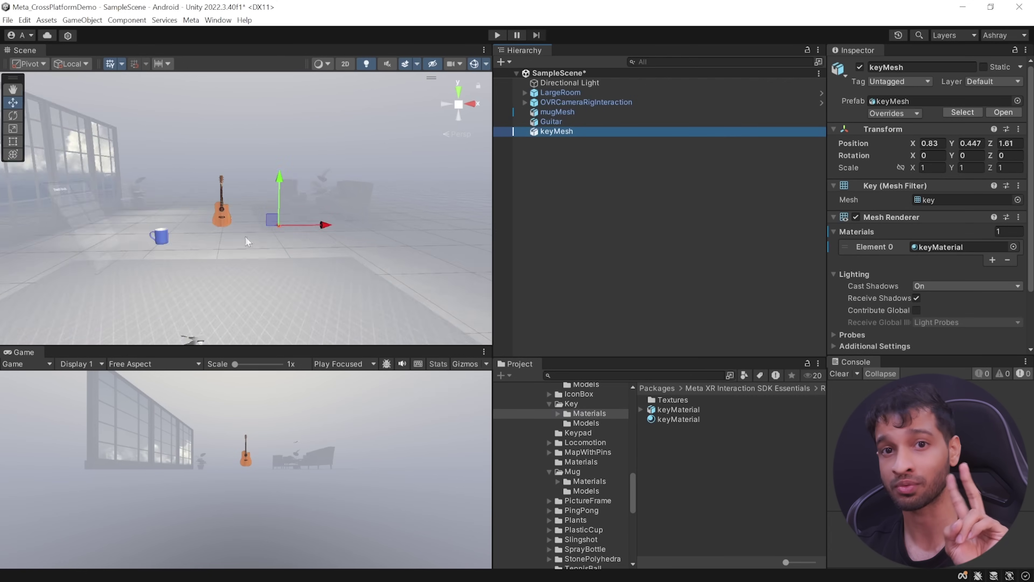
double_click(551, 122)
click(525, 93)
click(543, 102)
click(524, 93)
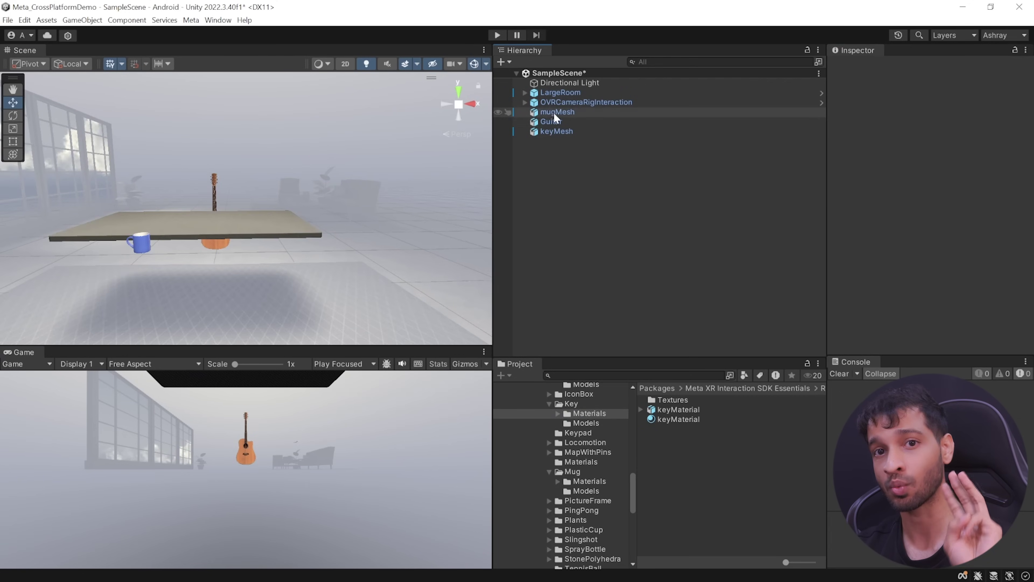
Check the placed mug, guitar, key and the LargeRoom Desk in the Hierarchy and scene.
click(550, 121)
middle_drag(261, 228, 297, 247)
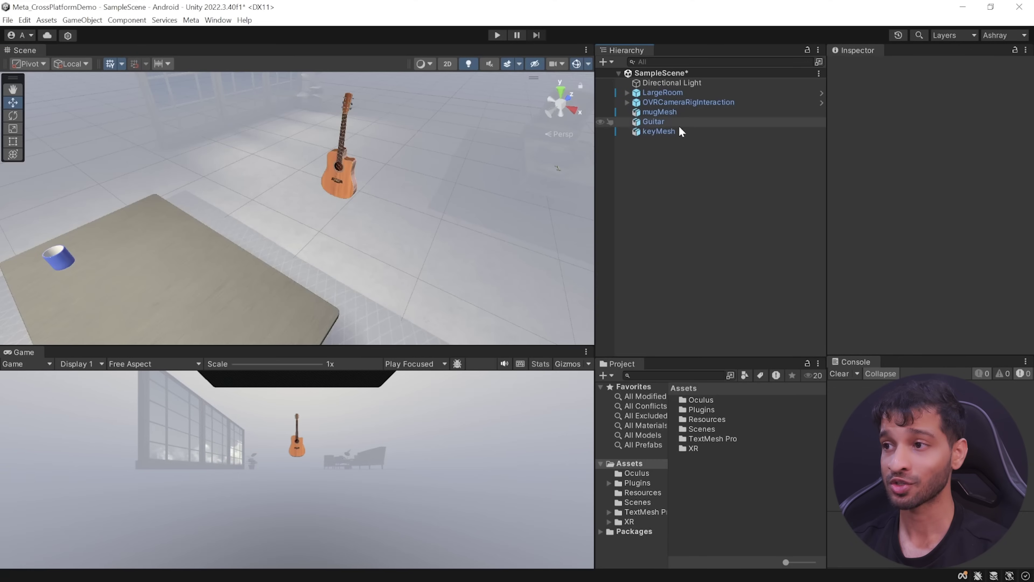
click(663, 113)
click(655, 122)
click(656, 131)
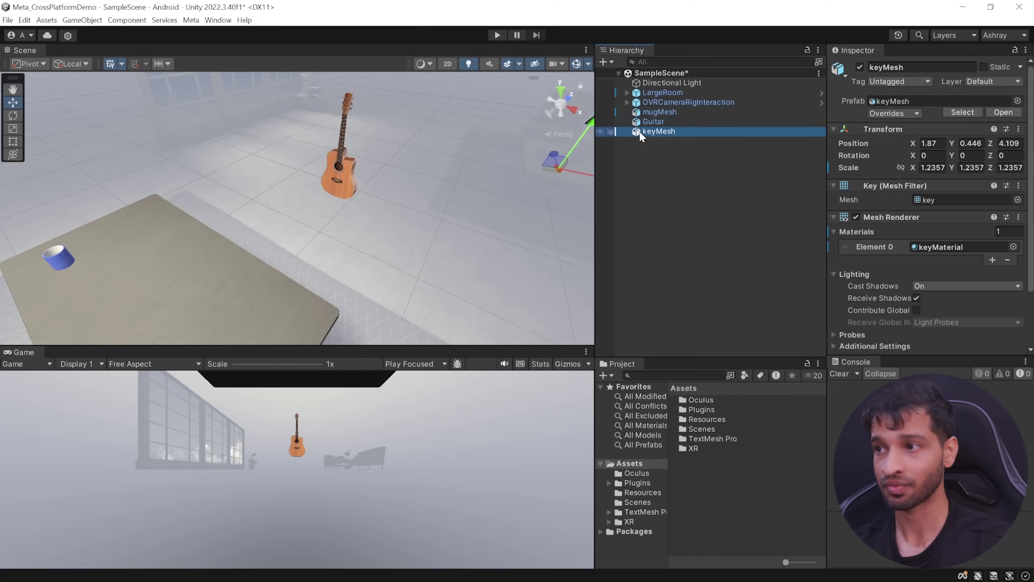
click(627, 93)
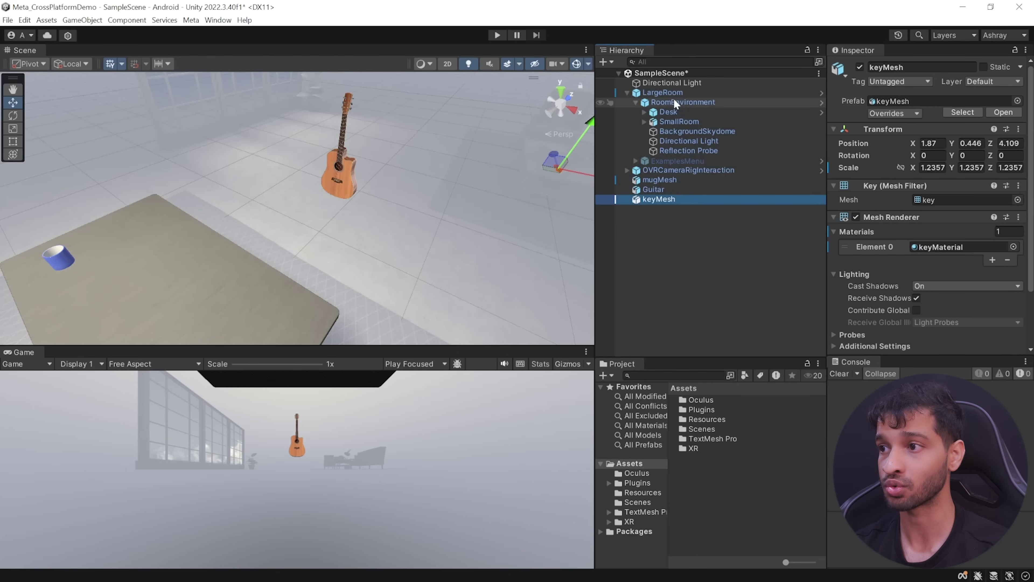
click(665, 111)
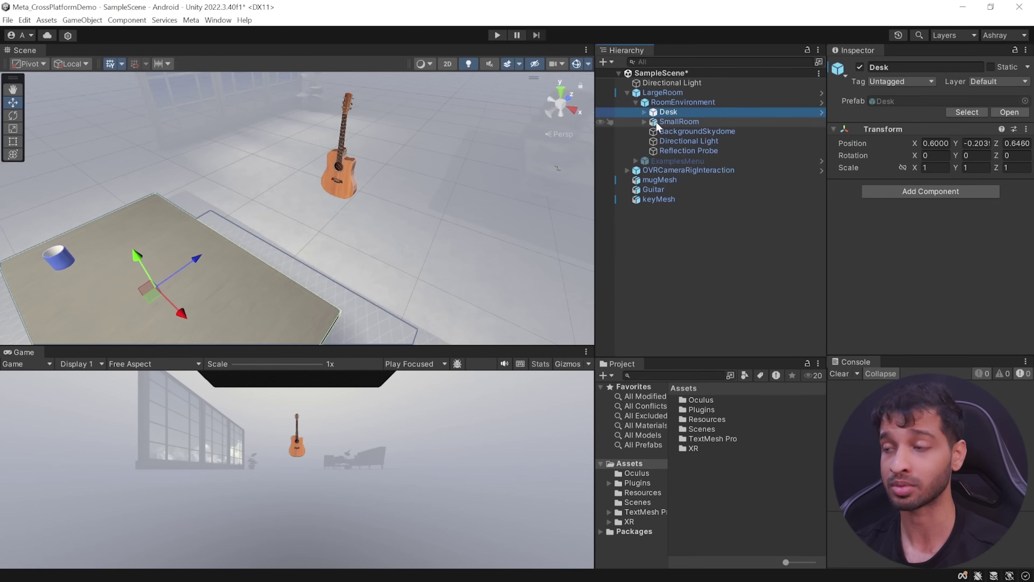
click(627, 93)
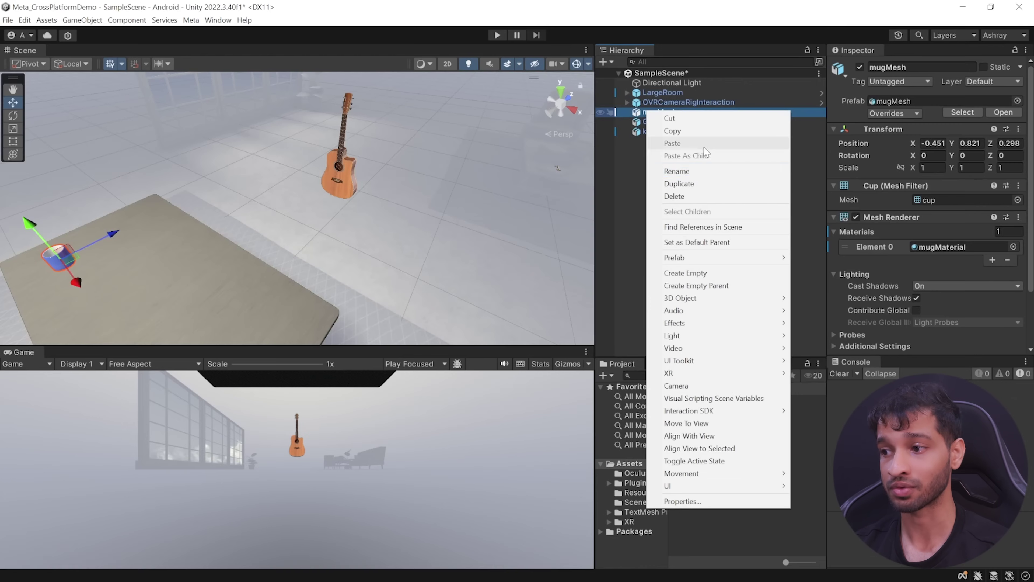
Start Add Grab Interaction on mugMesh with all interactors, all grab types and collider generation.
mouse_move(732, 410)
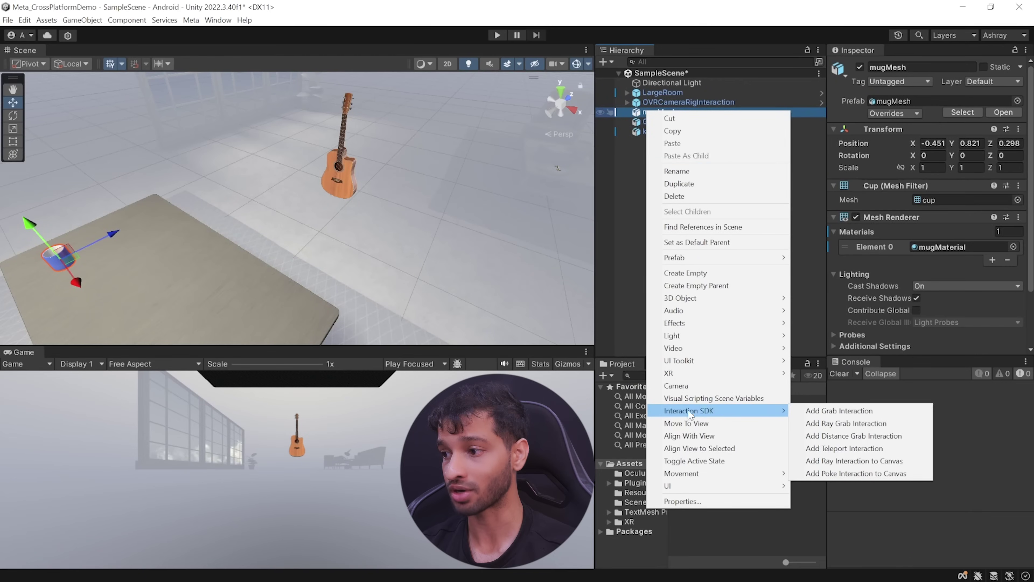
click(885, 413)
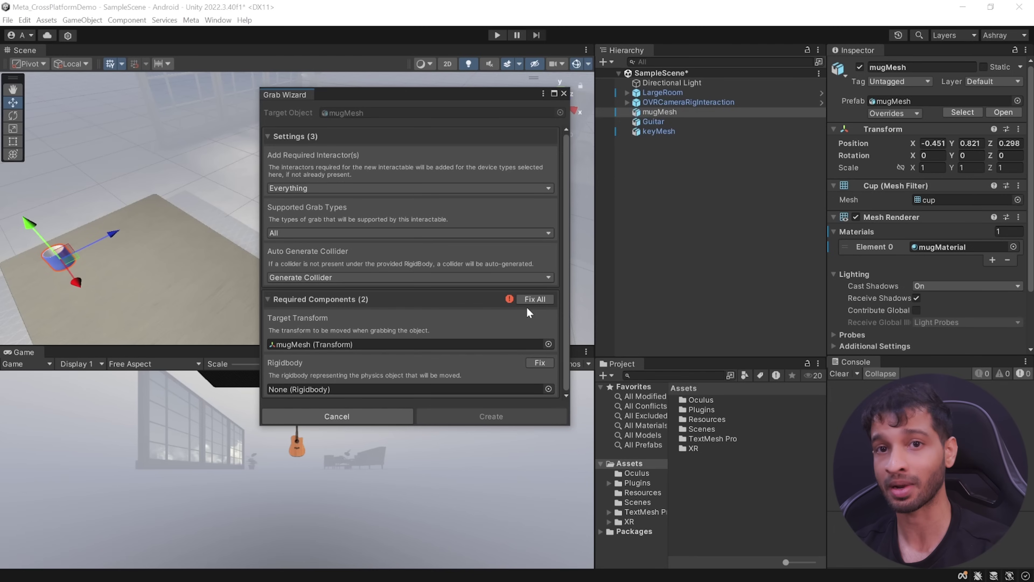
click(317, 187)
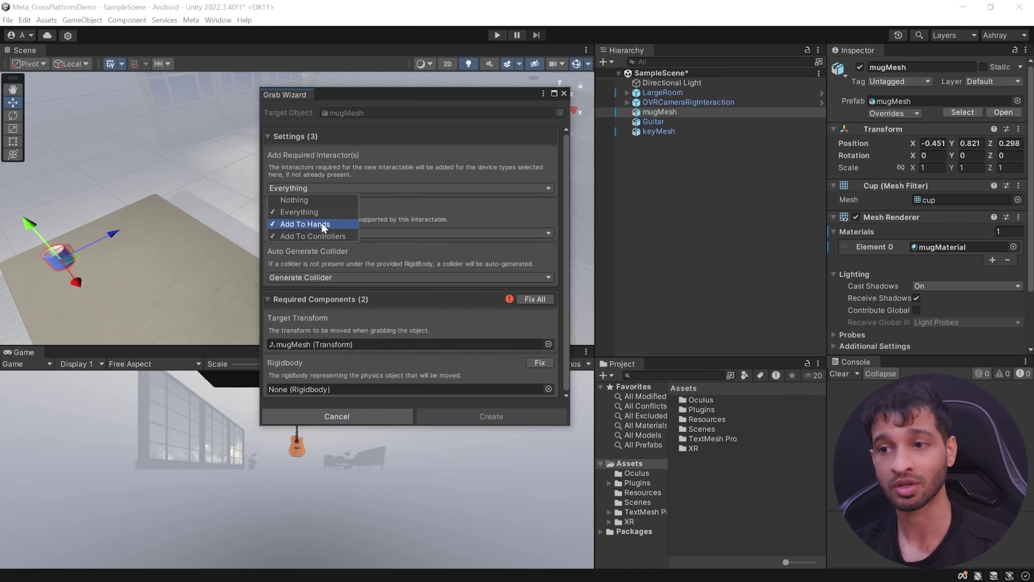
click(450, 202)
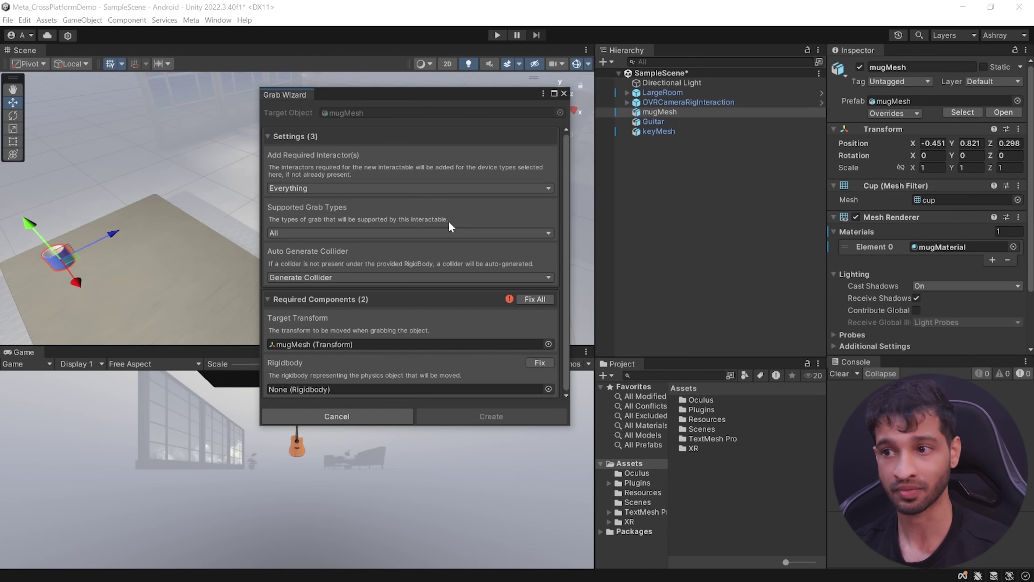
click(420, 232)
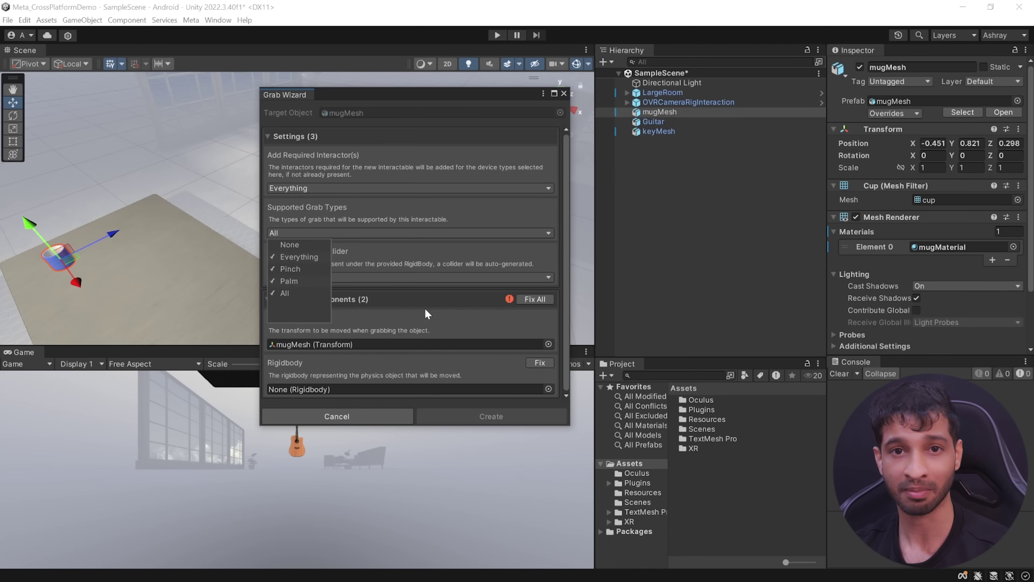
click(409, 253)
click(405, 275)
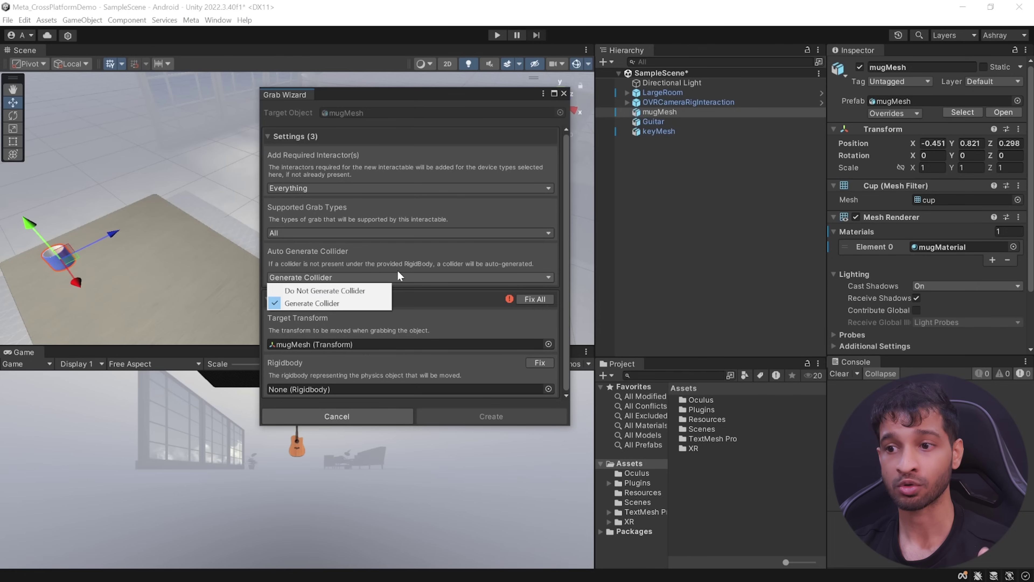
click(396, 265)
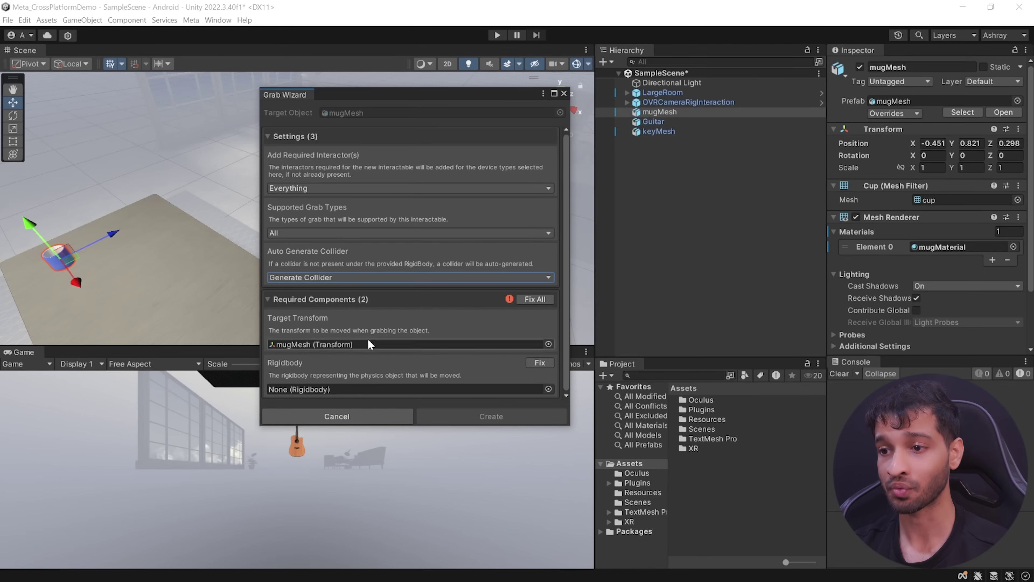
Add the missing Rigidbody to mugMesh and create the hand grab interaction.
click(548, 299)
scroll(911, 238, down, 5)
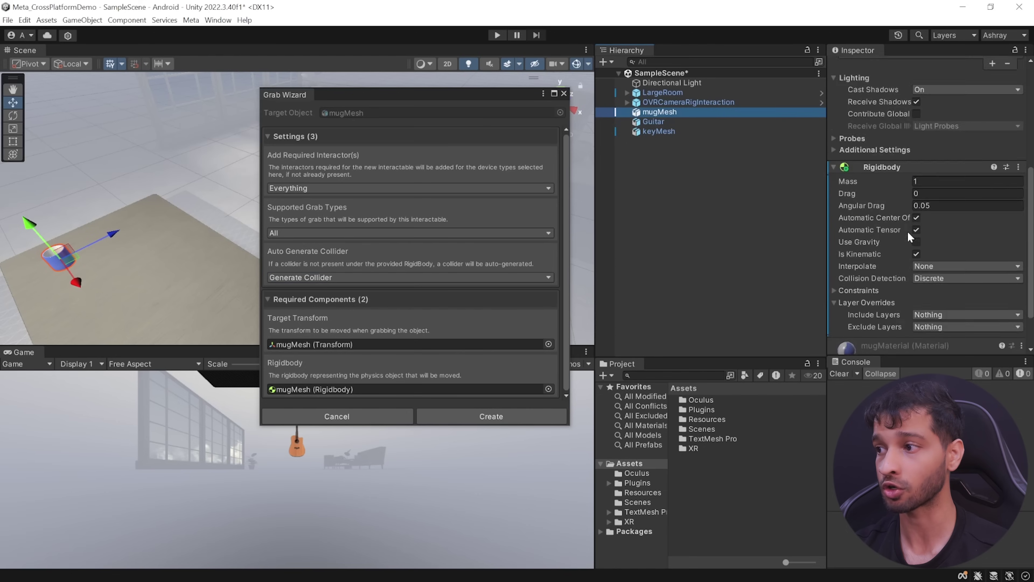
scroll(910, 237, down, 2)
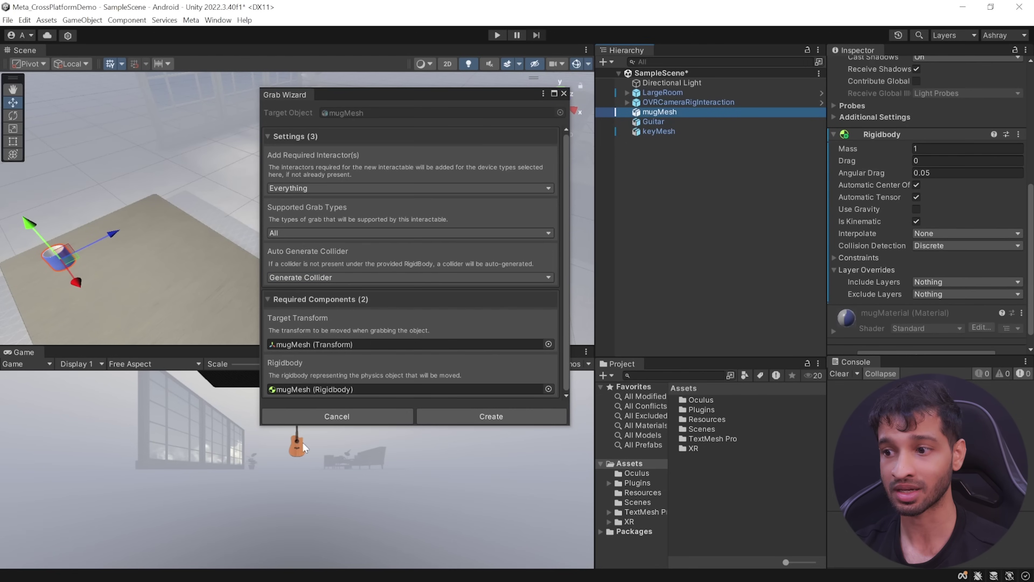
click(529, 415)
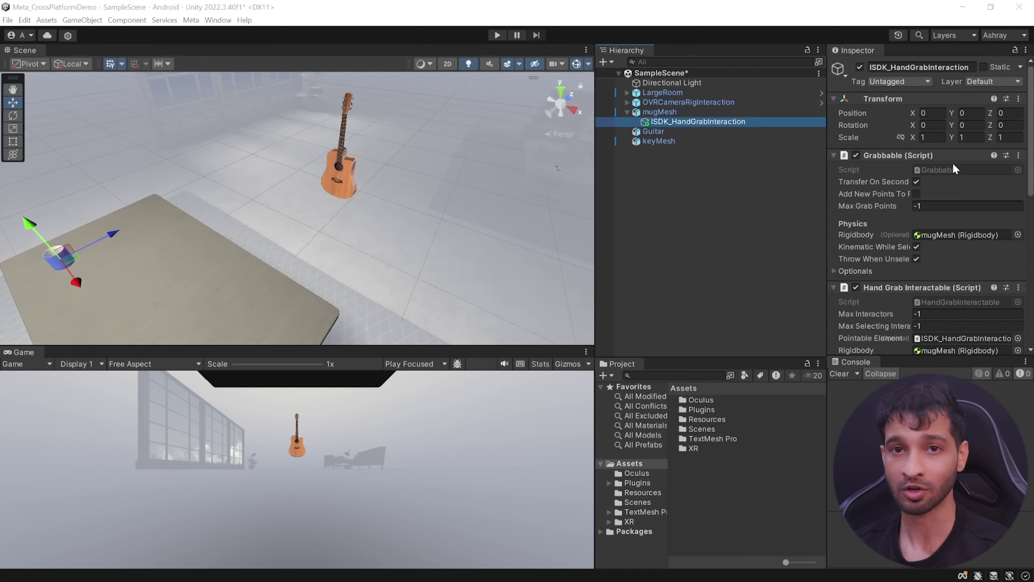
Review the new Grabbable and Hand Grab Interactable components under mugMesh.
scroll(955, 171, down, 10)
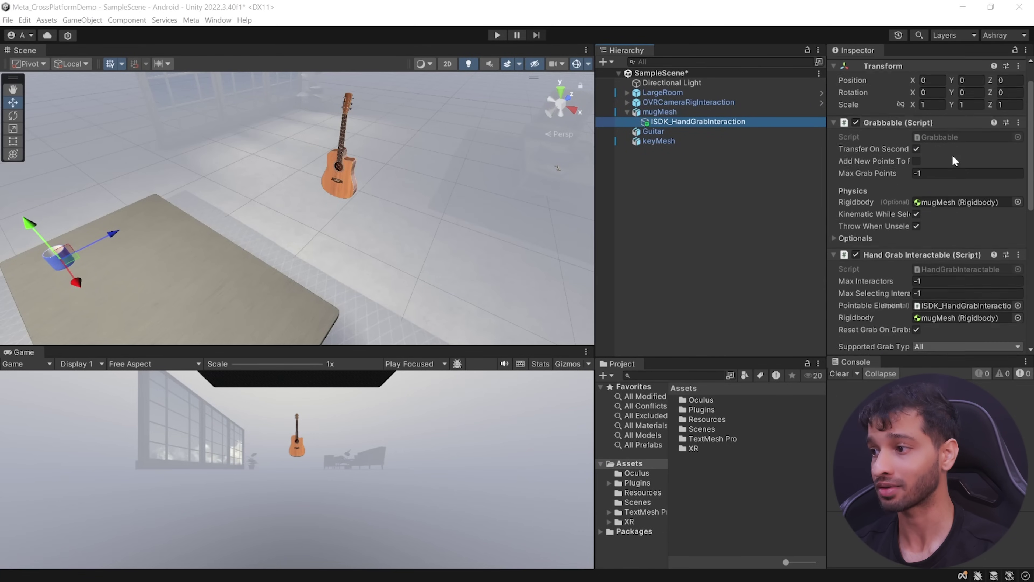
scroll(953, 236, down, 2)
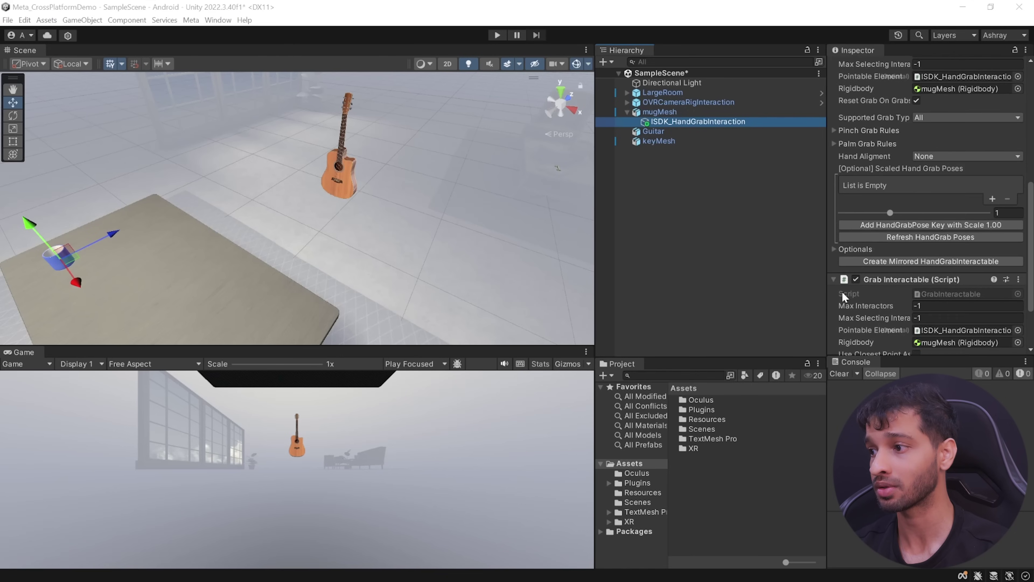
scroll(948, 257, down, 3)
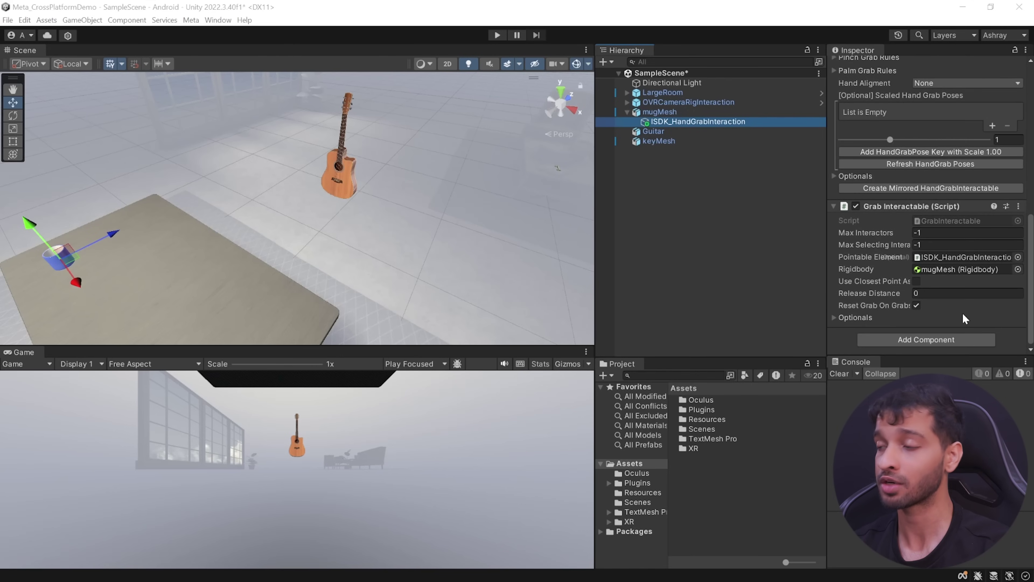
scroll(963, 318, up, 8)
scroll(959, 285, down, 7)
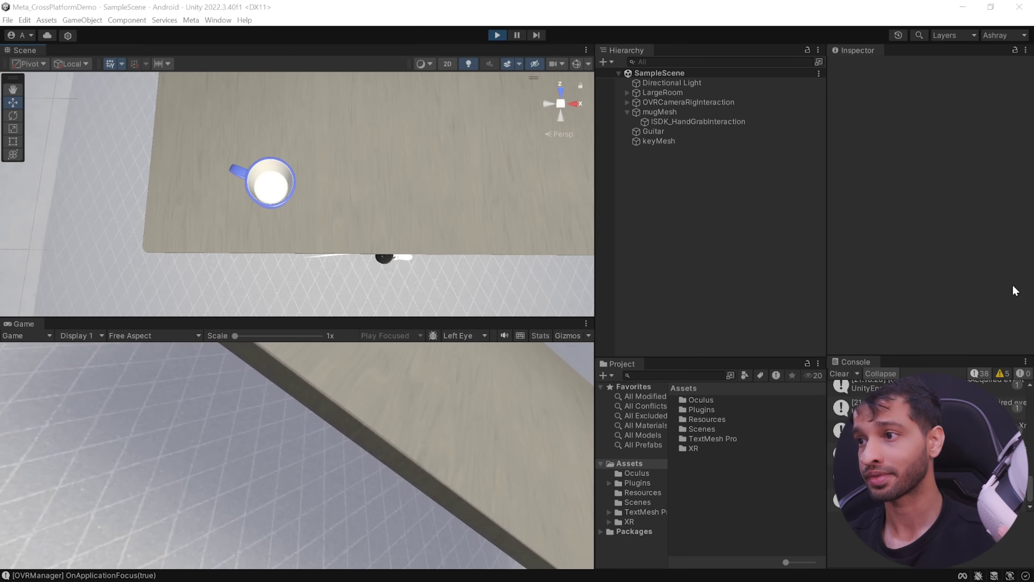
Make mugMesh's Rigidbody non-kinematic so the mug falls under gravity.
click(662, 112)
scroll(949, 197, down, 10)
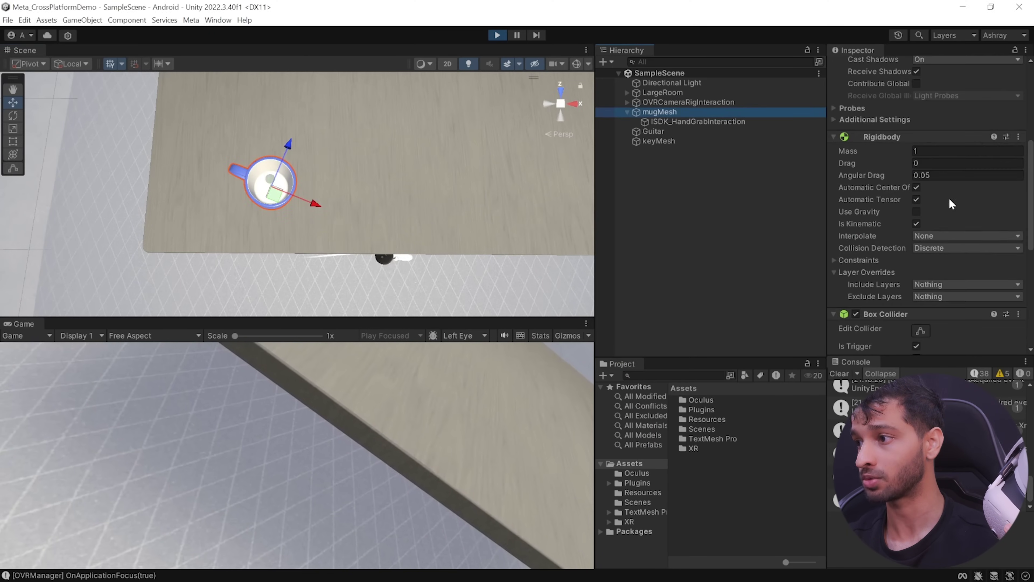
scroll(957, 250, down, 3)
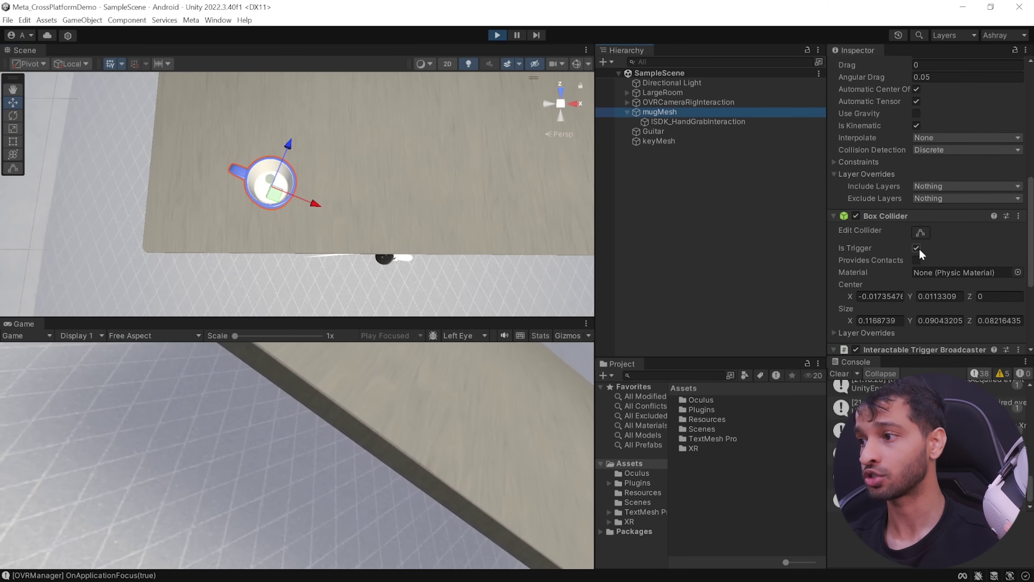
scroll(916, 252, up, 3)
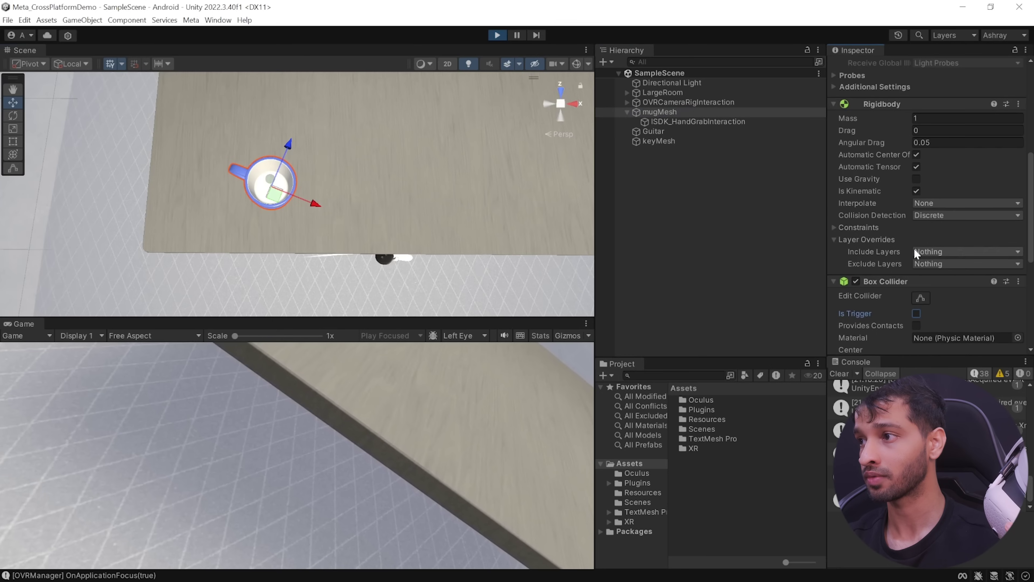
click(916, 192)
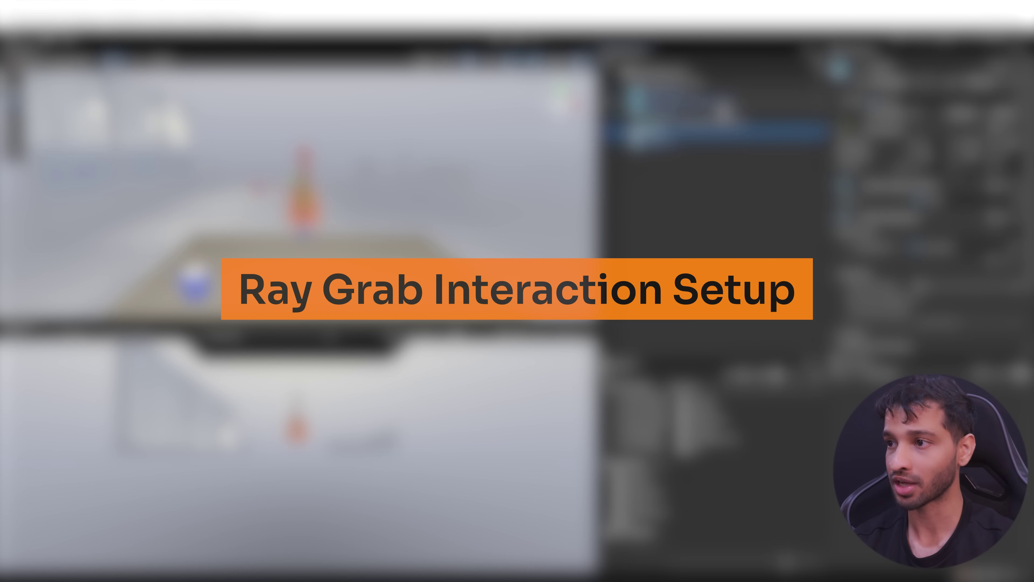
Generate a collider for the Guitar via the Ray Grab Wizard's Fix, then close the wizard.
right_click(645, 131)
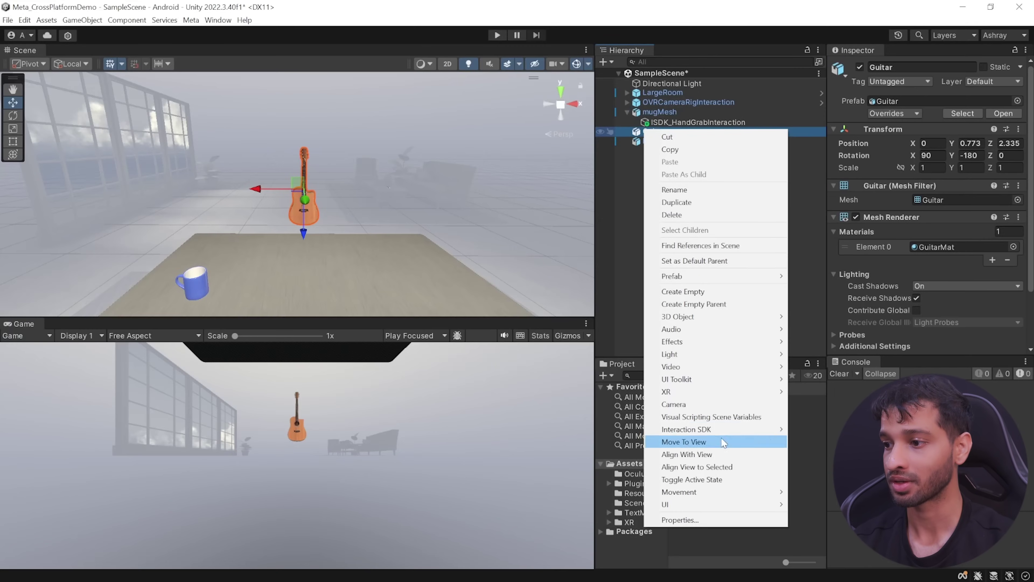
mouse_move(704, 433)
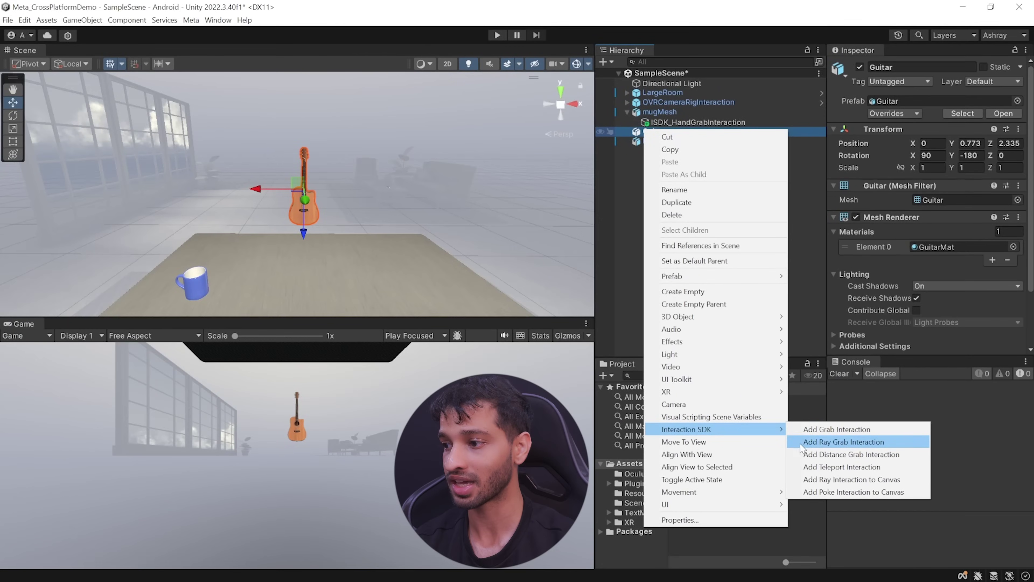
click(845, 441)
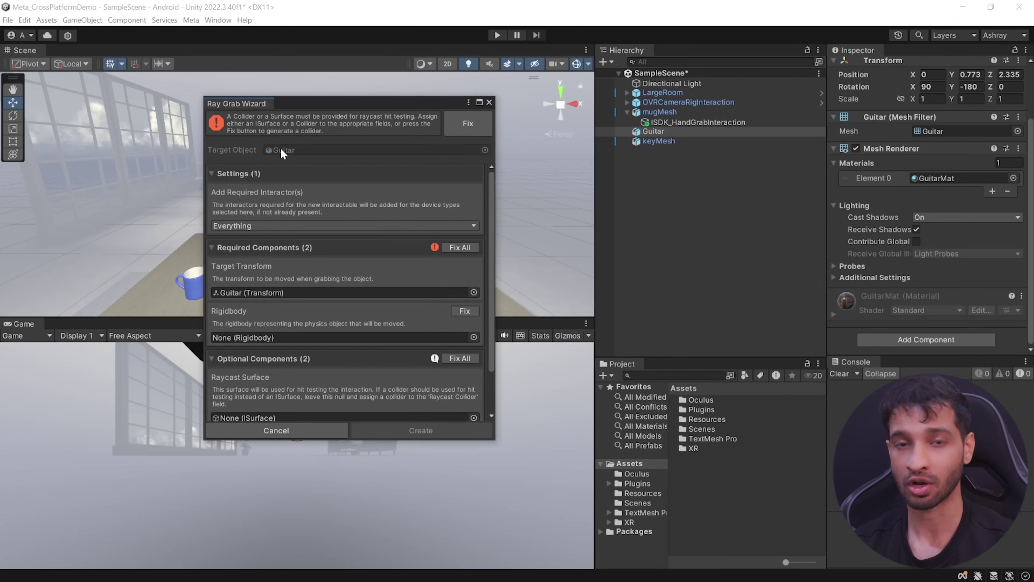
click(481, 123)
scroll(934, 256, down, 3)
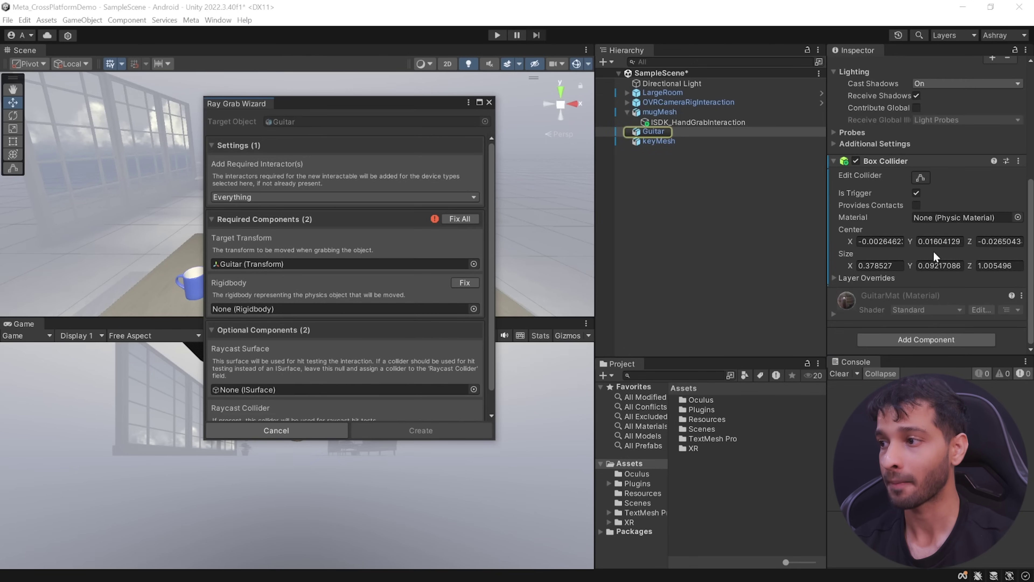
click(489, 103)
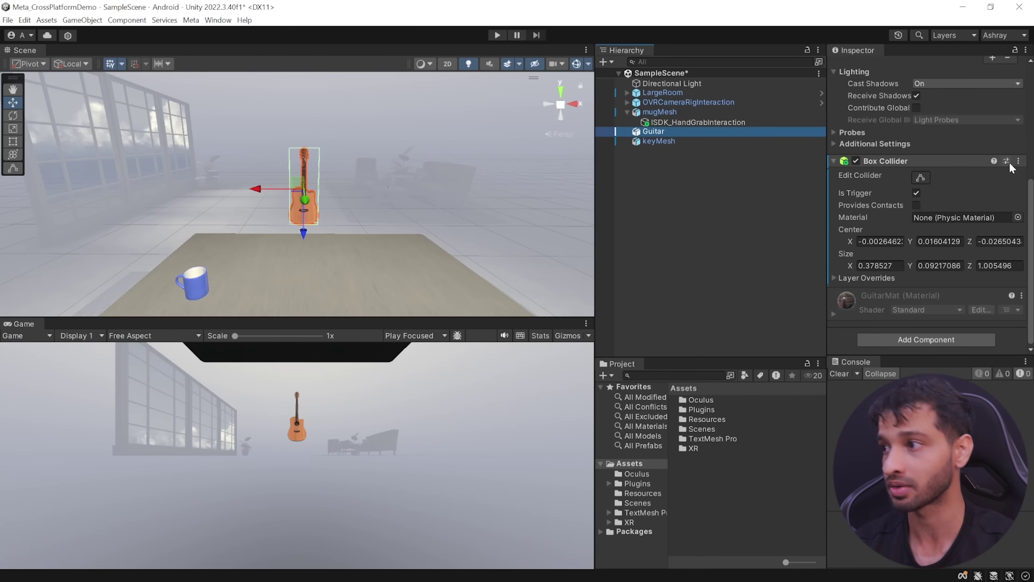
Replace the Guitar's Box Collider with a Mesh Collider.
click(1018, 161)
click(961, 224)
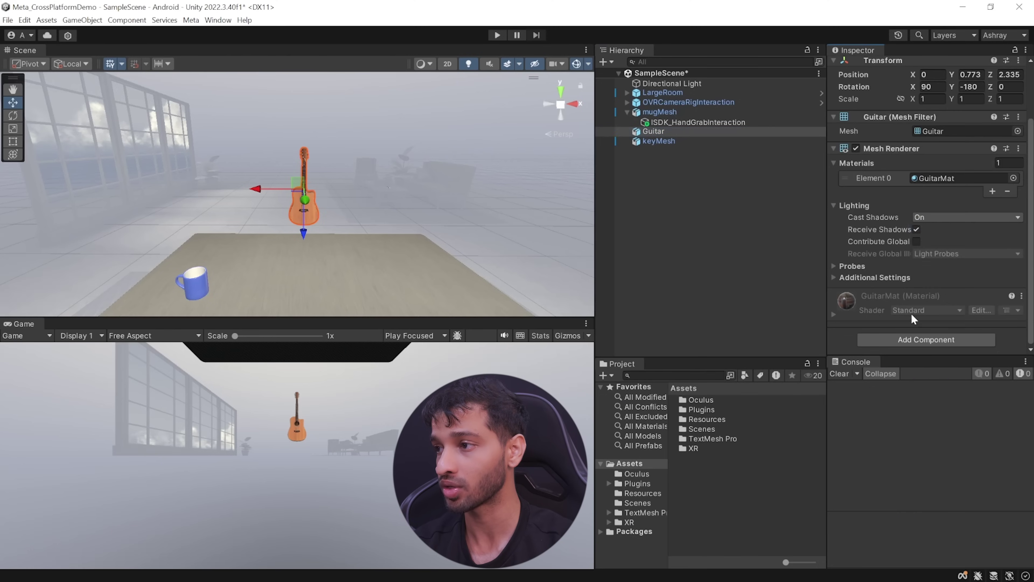
click(904, 339)
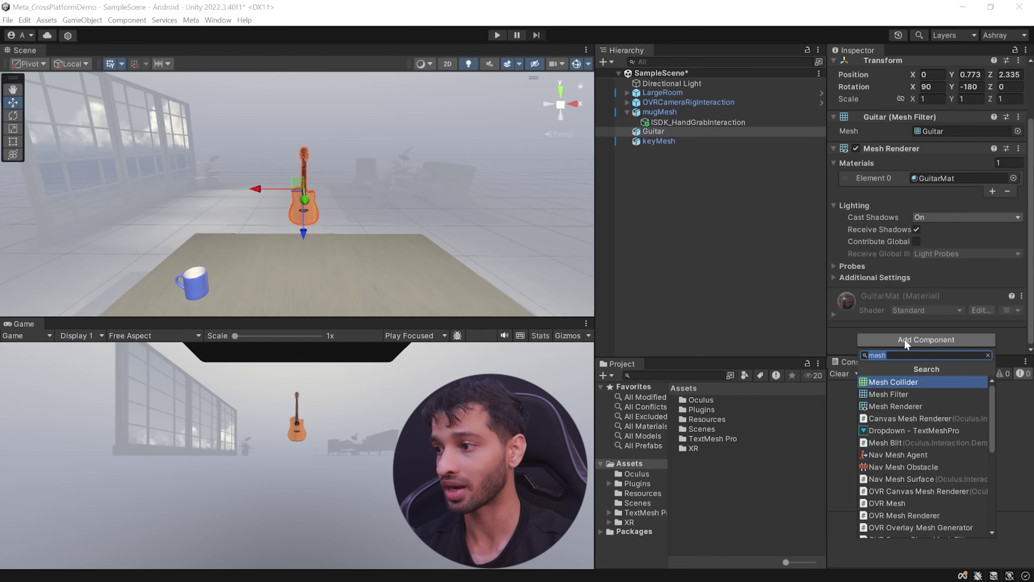
click(939, 381)
Add a ray grab interaction to Guitar, fixing the missing Rigidbody and raycast collider.
right_click(651, 130)
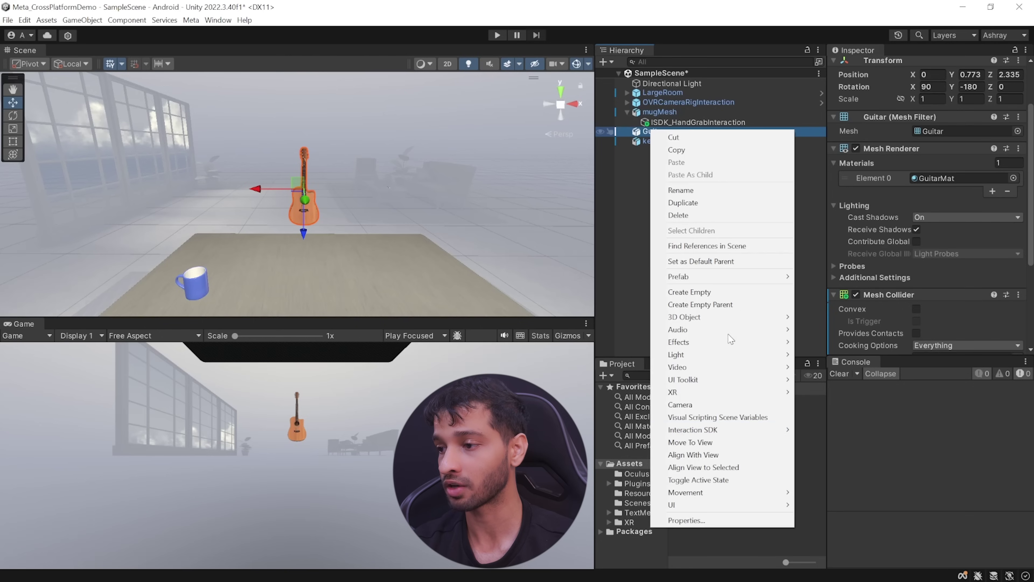
mouse_move(716, 432)
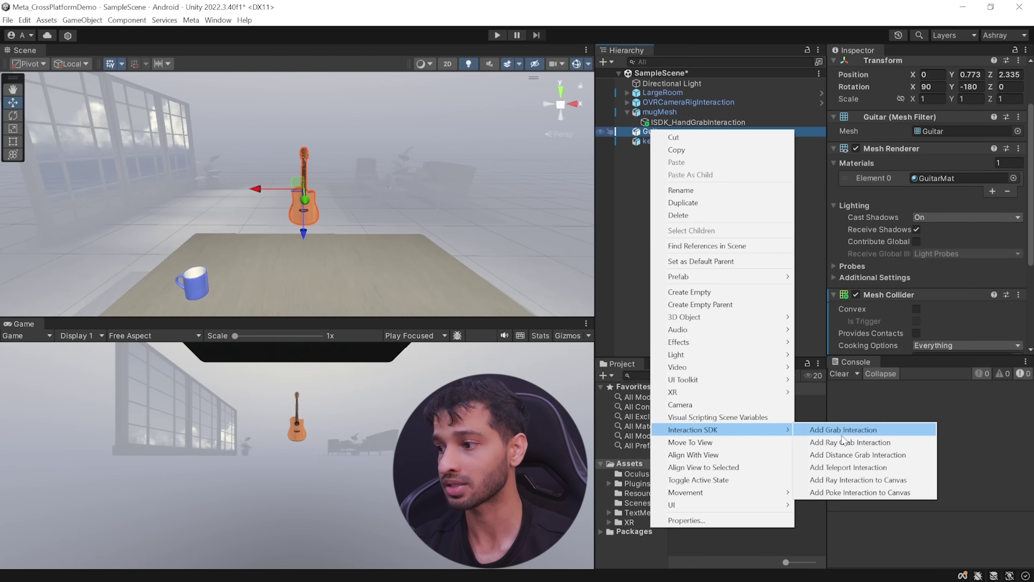
click(897, 444)
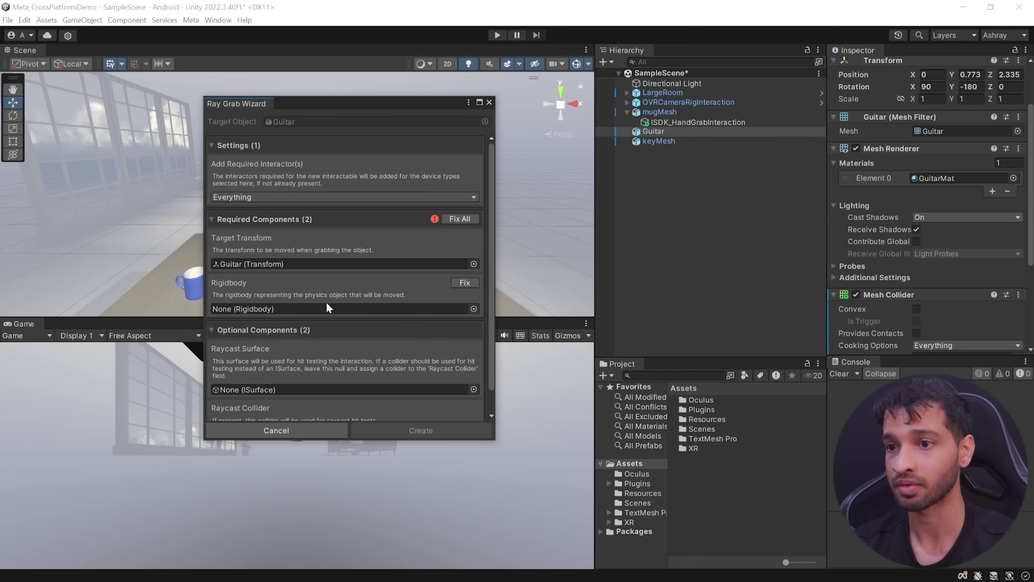
click(466, 224)
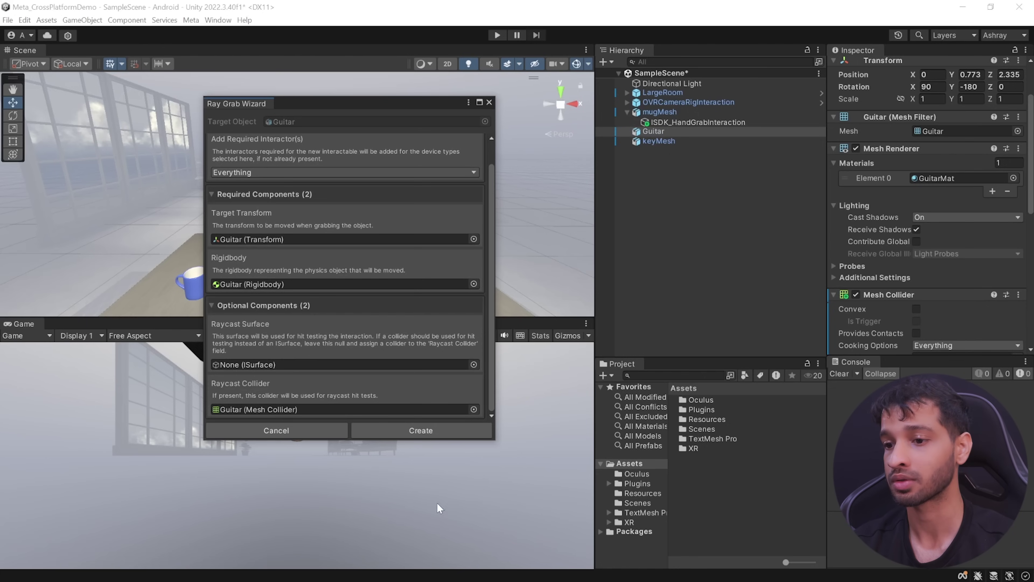
click(463, 430)
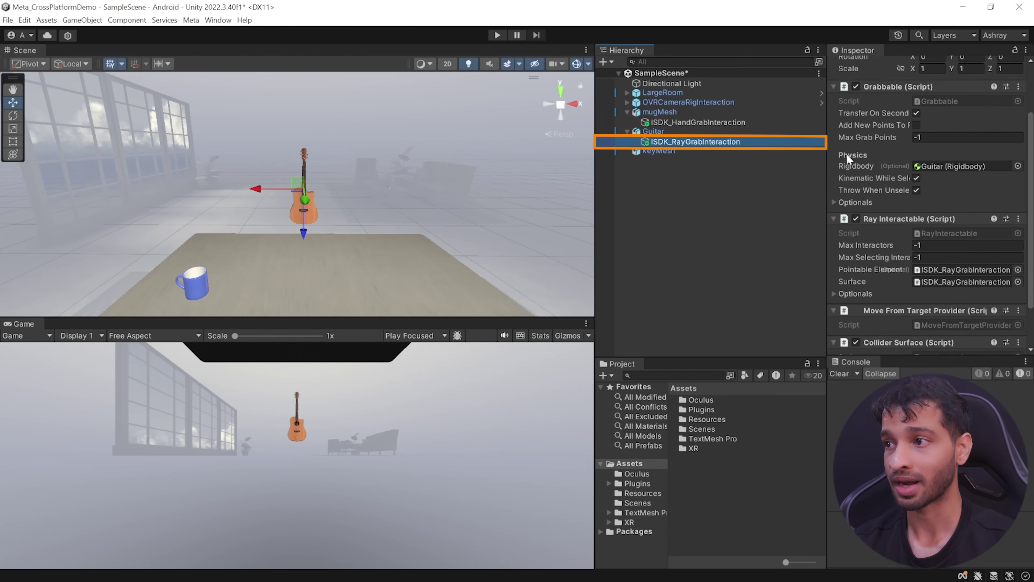
Review the Grabbable, Ray Interactable and Collider Surface components on ISDK_RayGrabInteraction.
scroll(980, 227, up, 3)
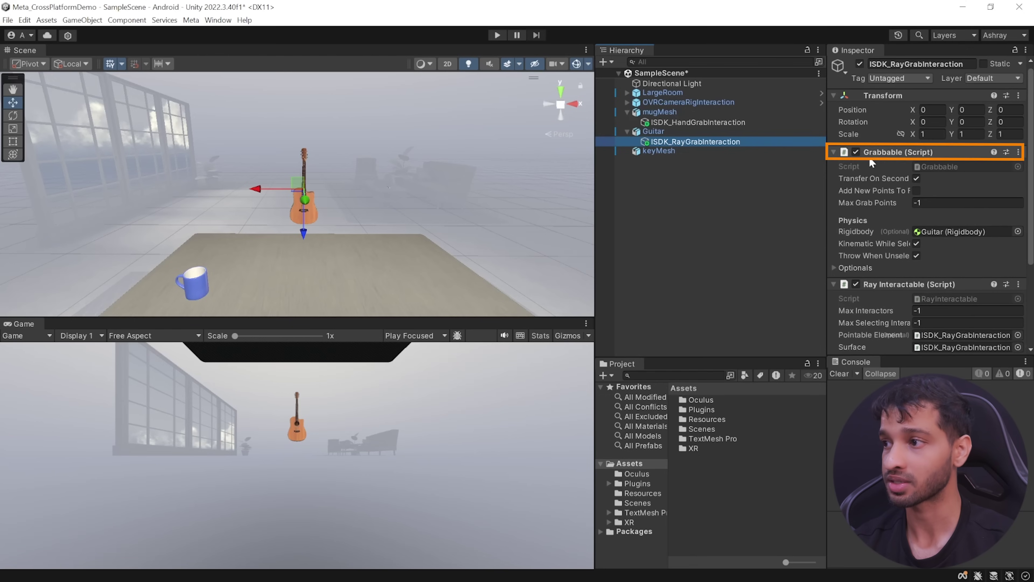
scroll(943, 178, down, 3)
scroll(866, 244, down, 1)
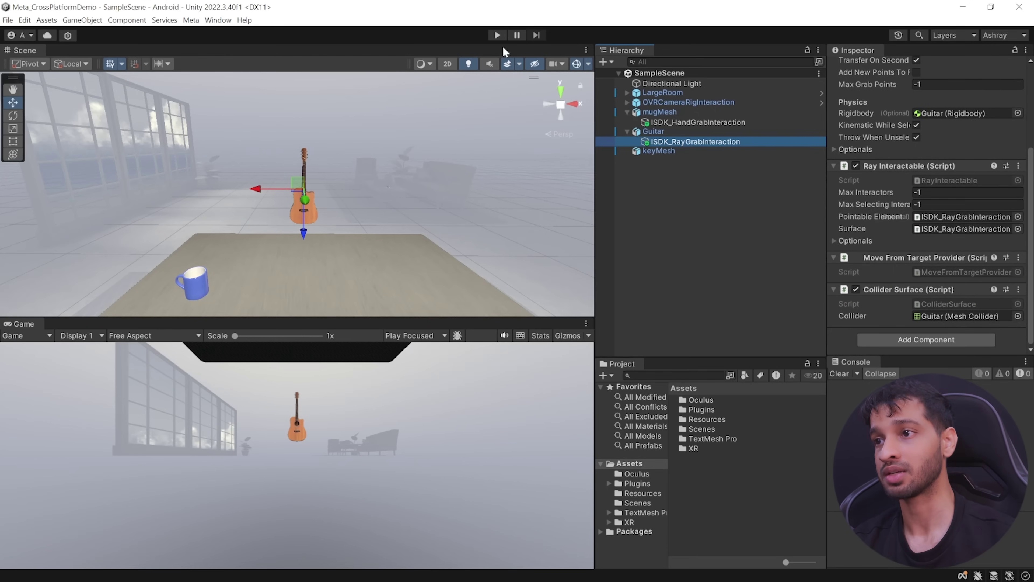
Enter play mode to test ray-grabbing the guitar in the headset.
click(496, 34)
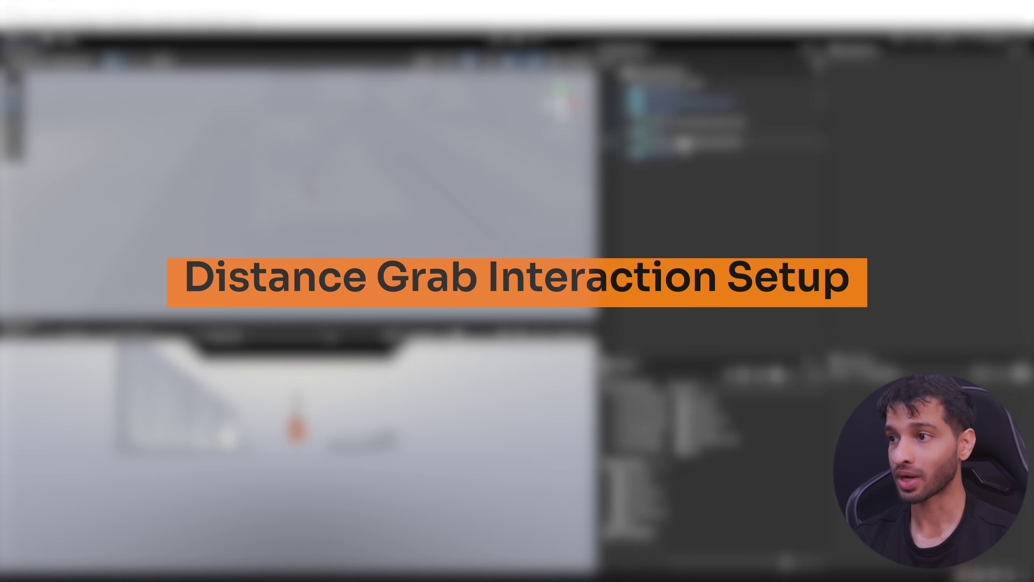
Set up a distance grab on keyMesh, adding its required Rigidbody and a time-out snap zone.
right_click(652, 150)
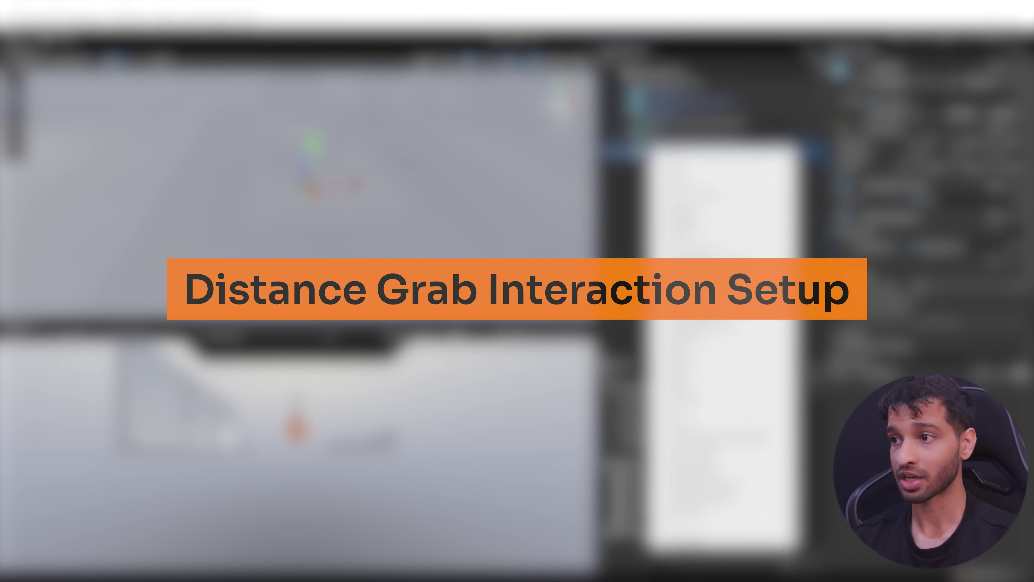
mouse_move(664, 450)
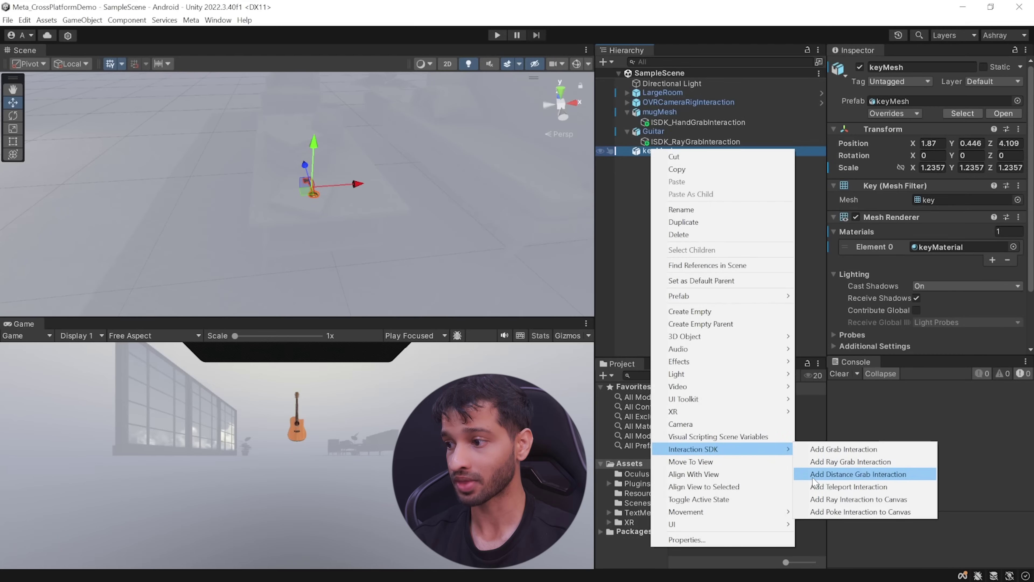
click(900, 475)
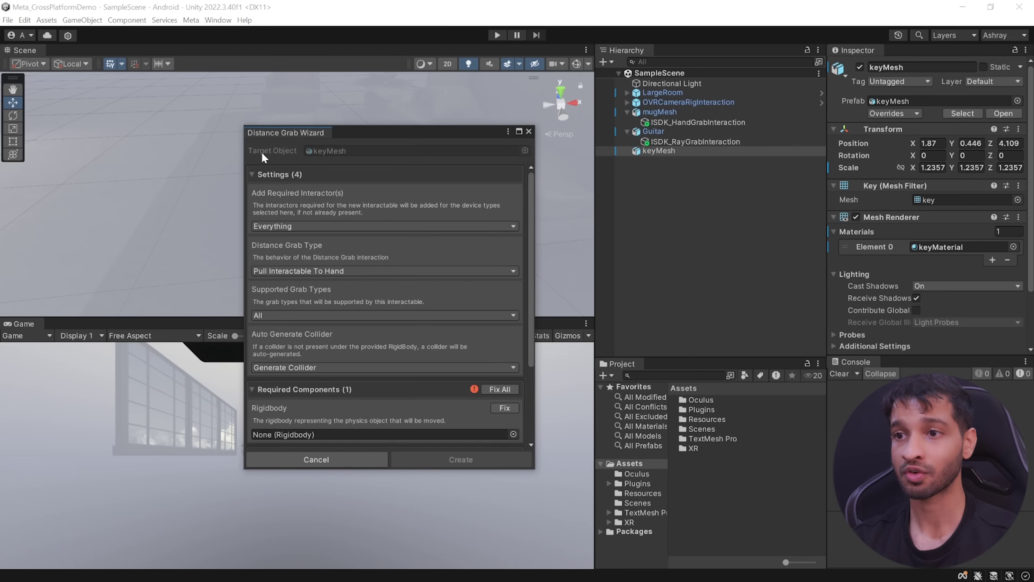
click(361, 226)
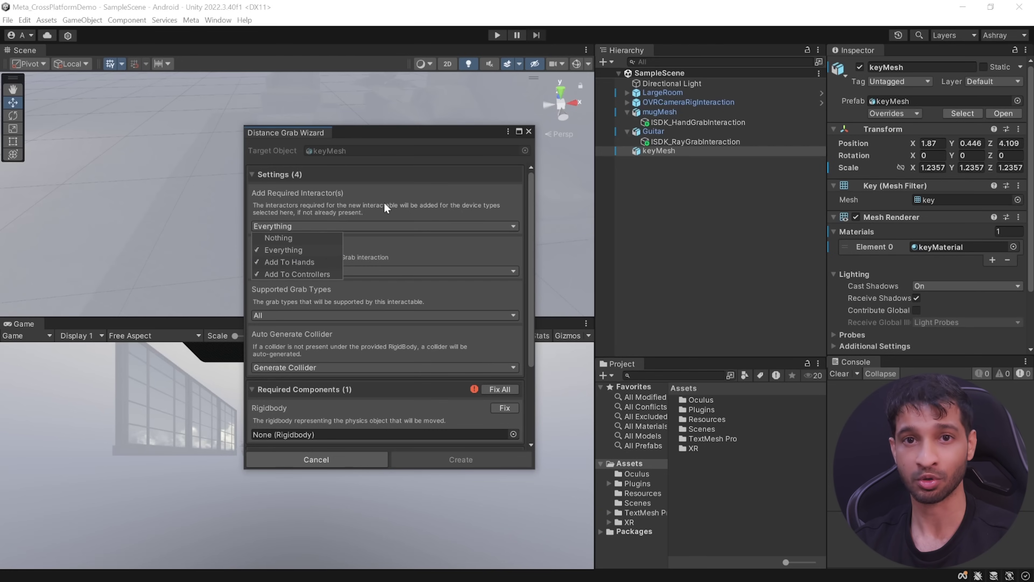
click(371, 208)
scroll(371, 208, down, 5)
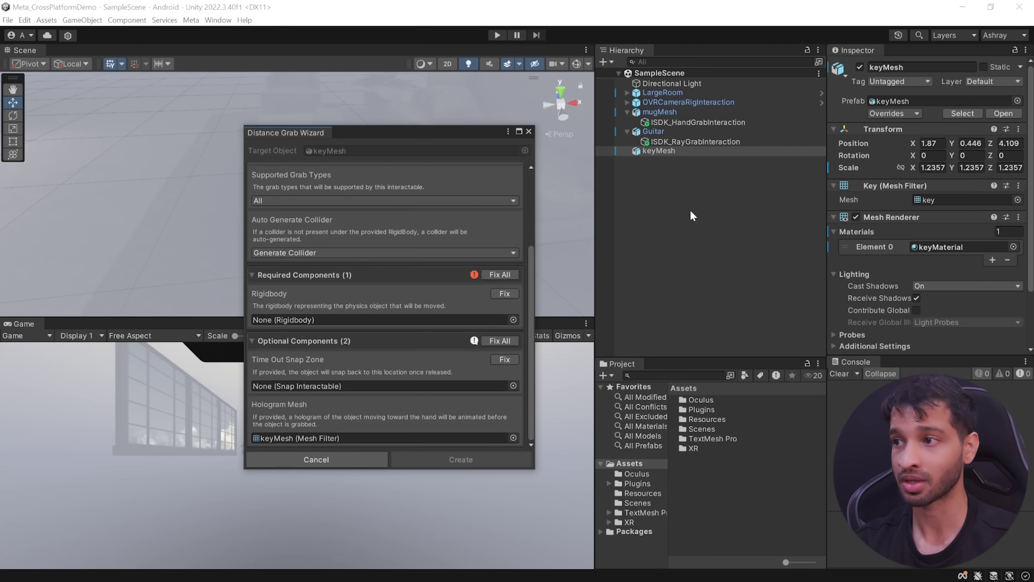
scroll(897, 229, down, 3)
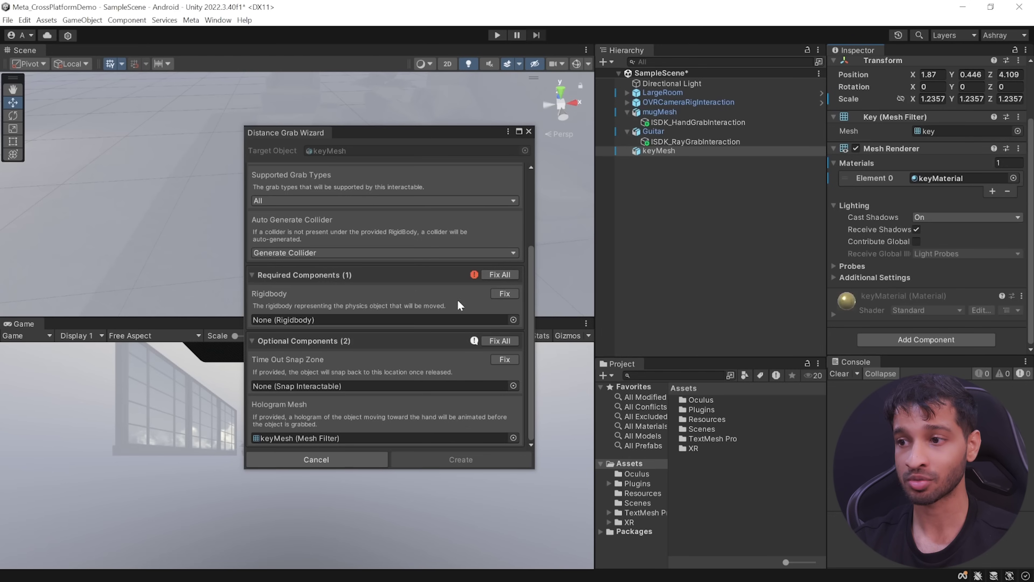
click(505, 294)
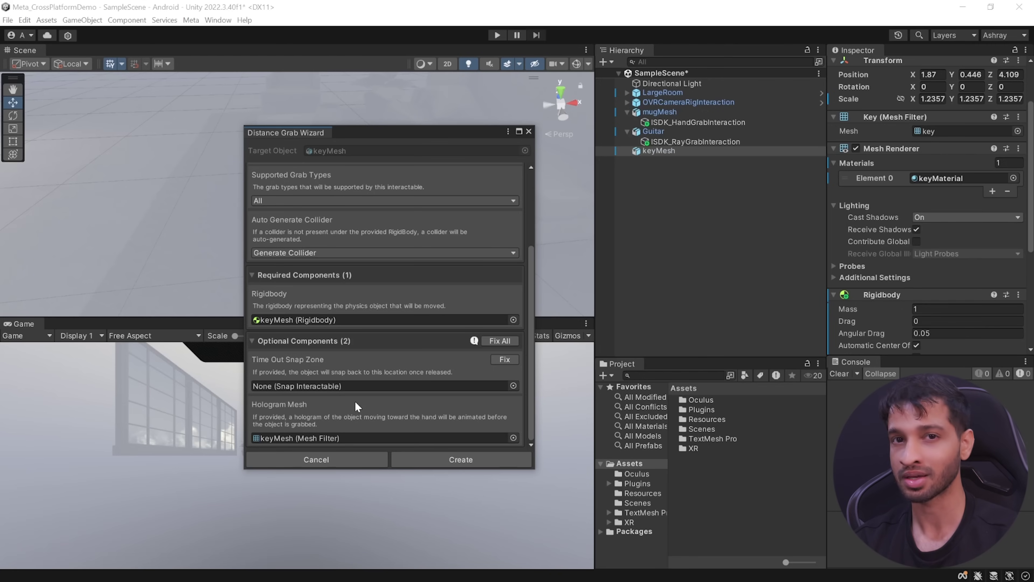
click(506, 360)
Create keyMesh's distance grab interaction, review its components, then select ISDK_SnapZone (keyMesh).
click(495, 466)
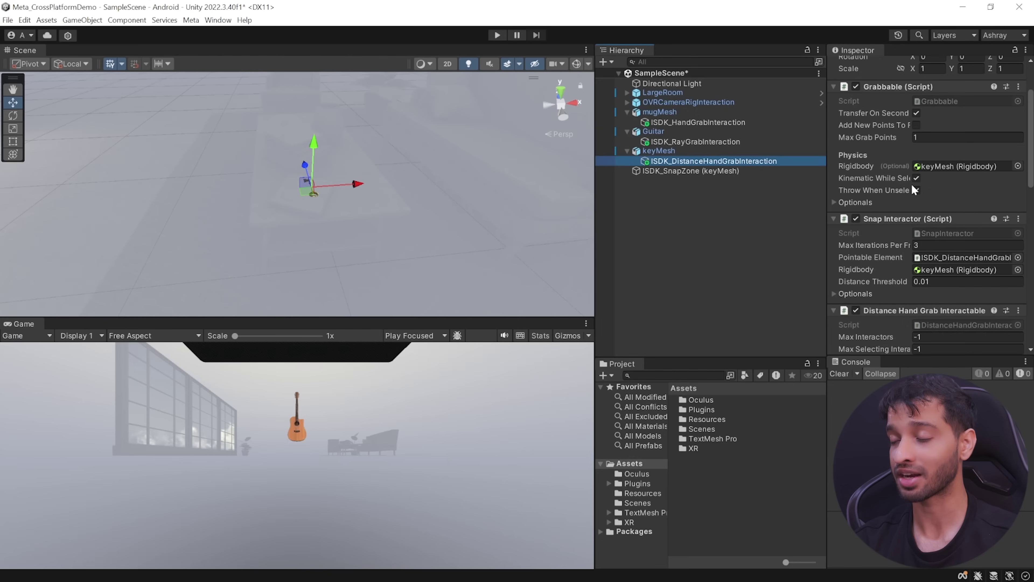
scroll(913, 190, up, 3)
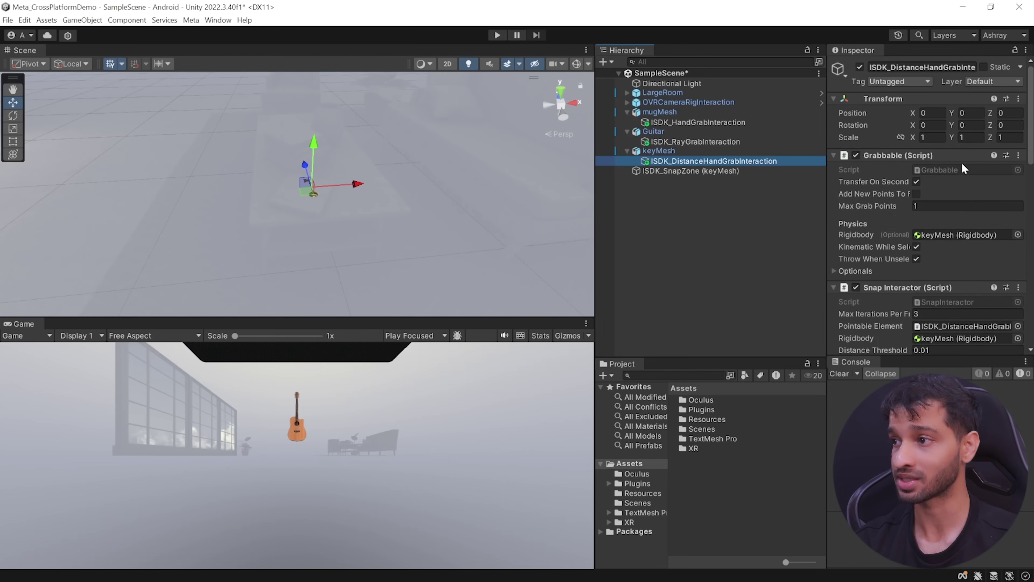
scroll(964, 168, down, 4)
scroll(903, 200, down, 3)
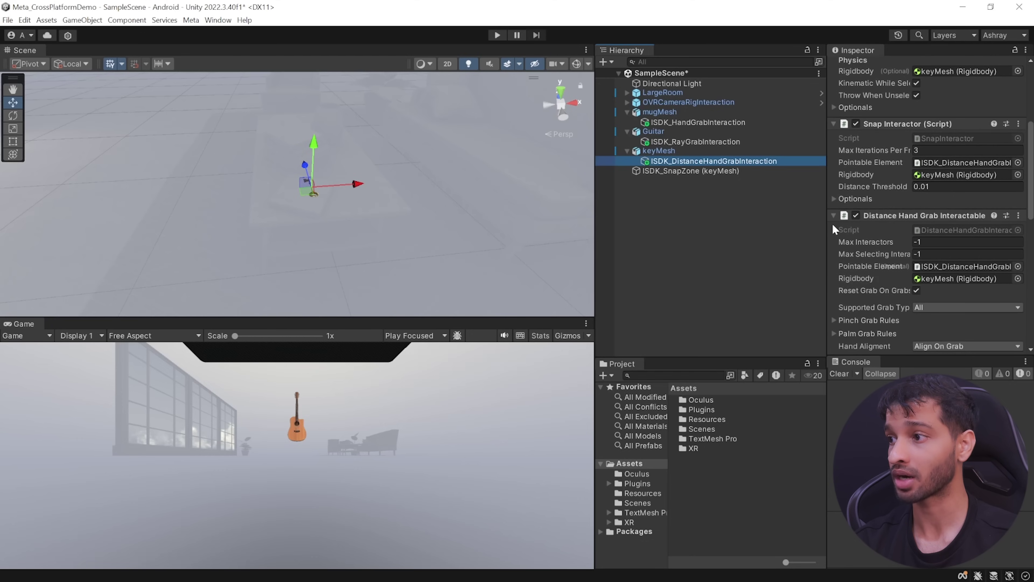
scroll(965, 224, down, 15)
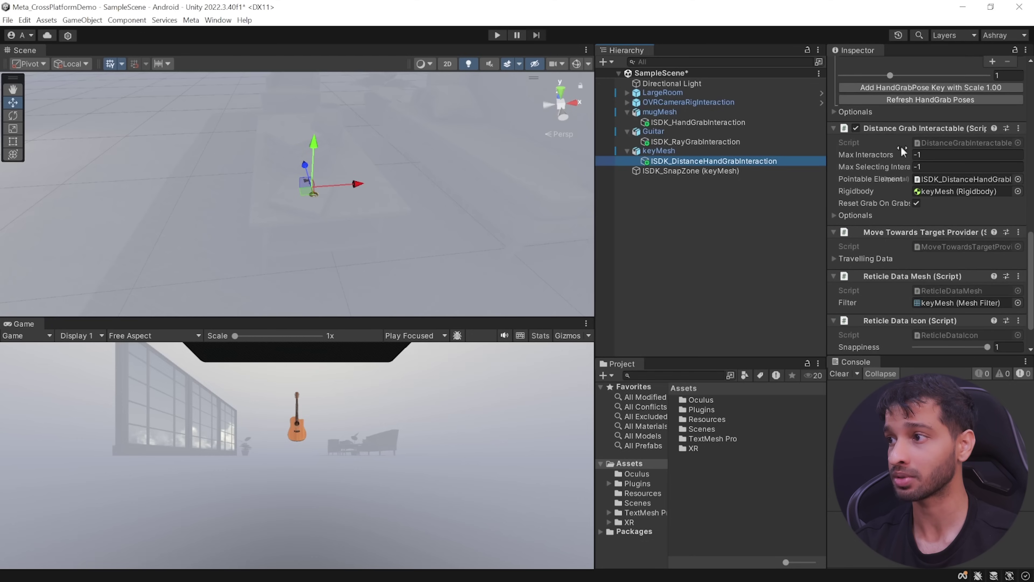
scroll(974, 153, down, 2)
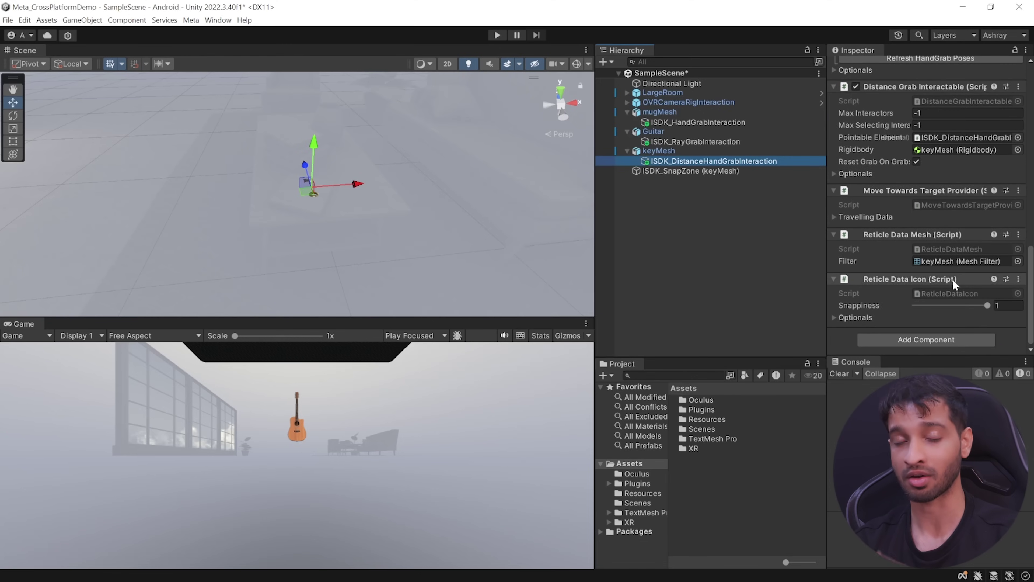
scroll(904, 236, up, 20)
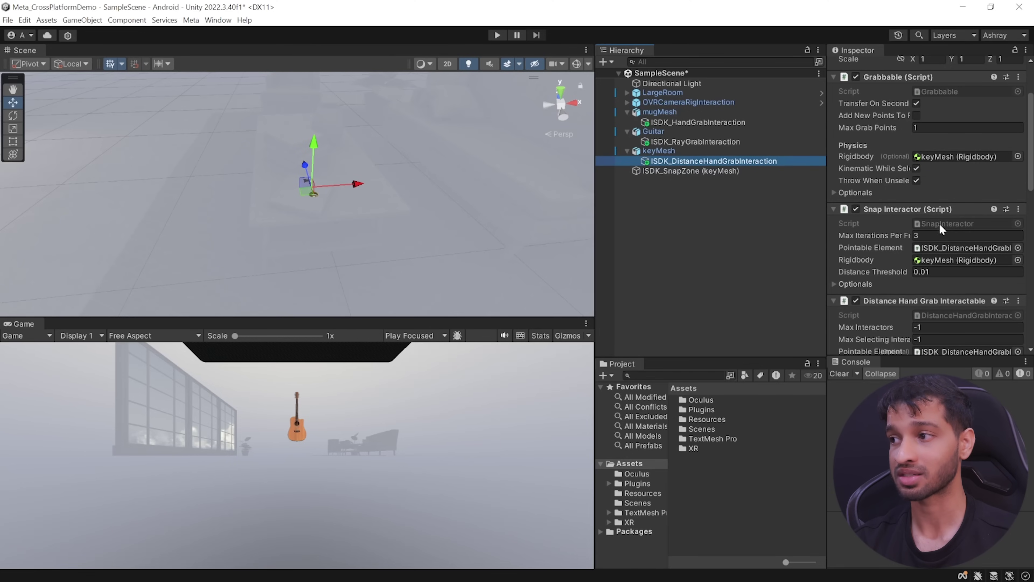
click(698, 171)
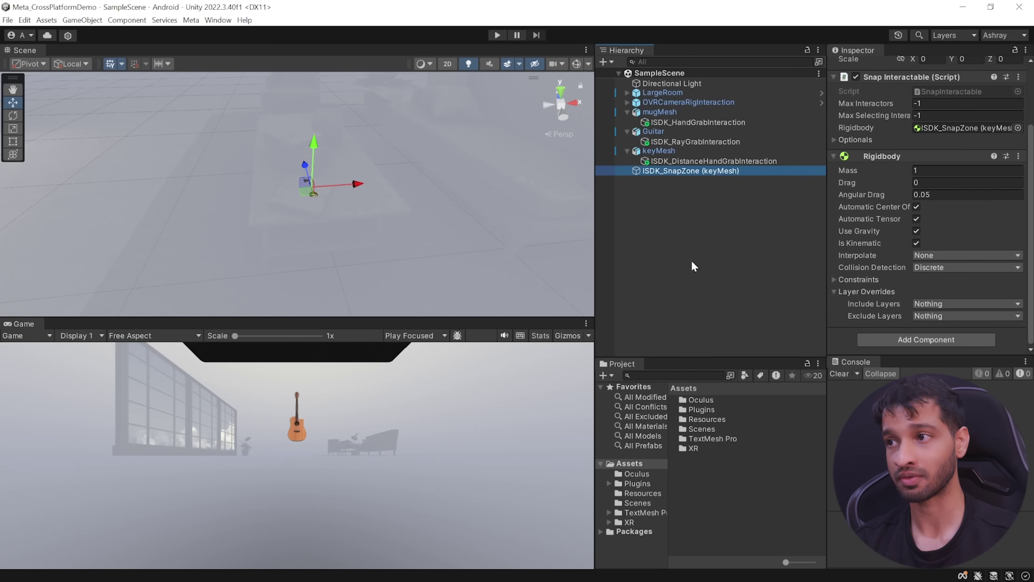
Play the scene and test distance-grabbing the key in the headset, then stop.
click(497, 35)
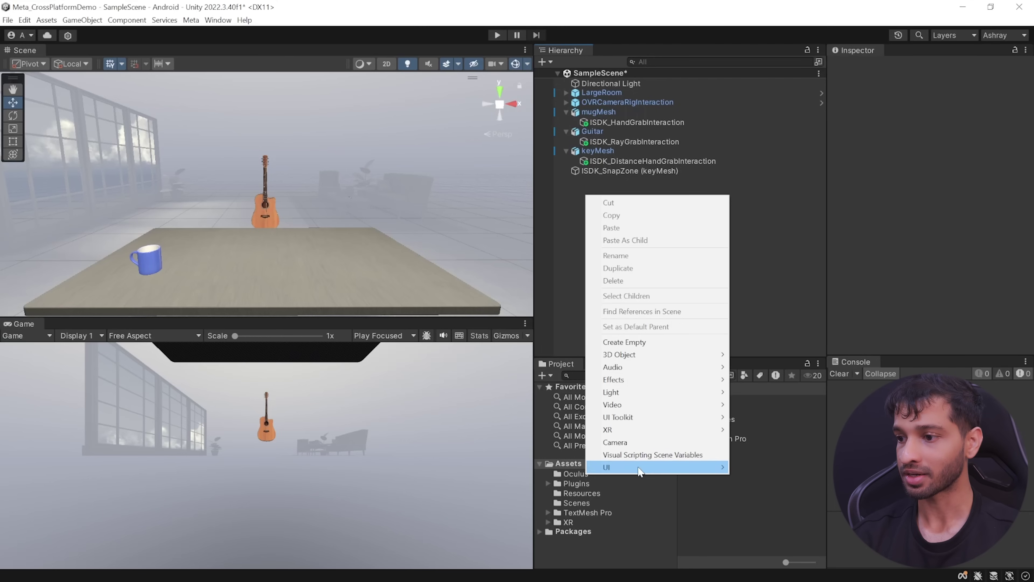
Add a UI Canvas to the scene and set its render mode to World Space.
mouse_move(708, 467)
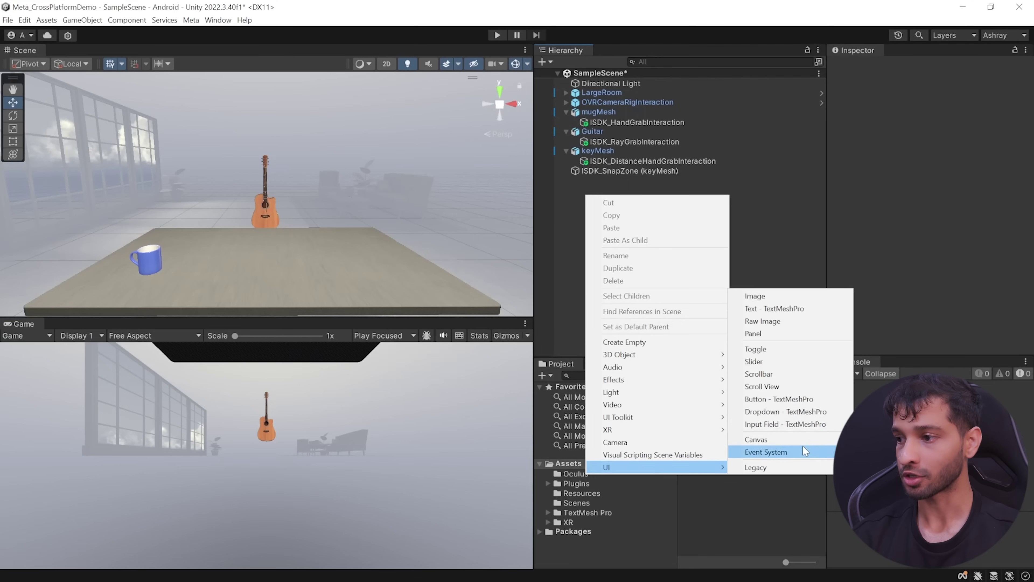
click(774, 443)
click(967, 257)
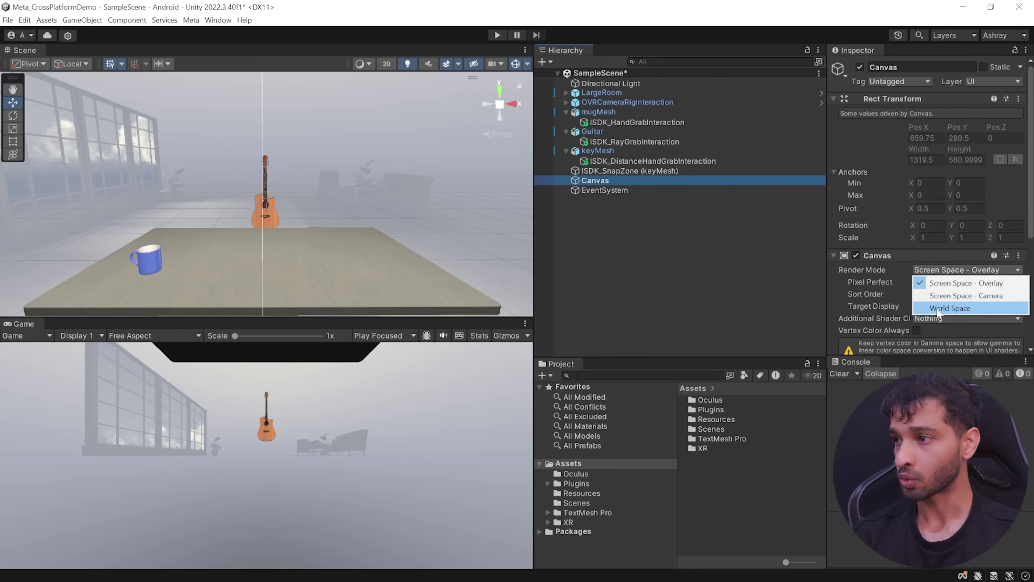
click(949, 308)
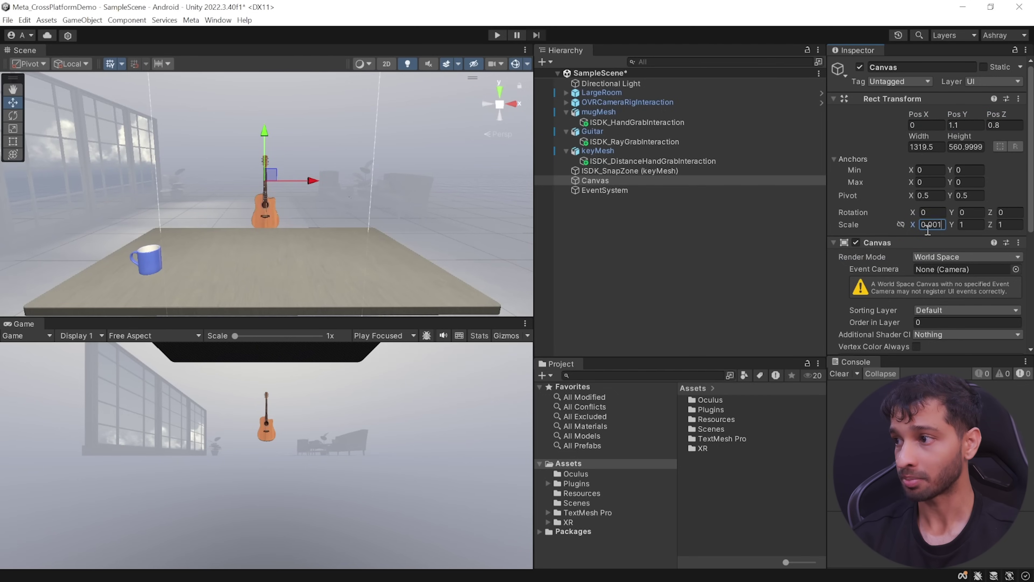
Add a Panel under the Canvas and darken its Image colour to dark grey.
right_click(589, 183)
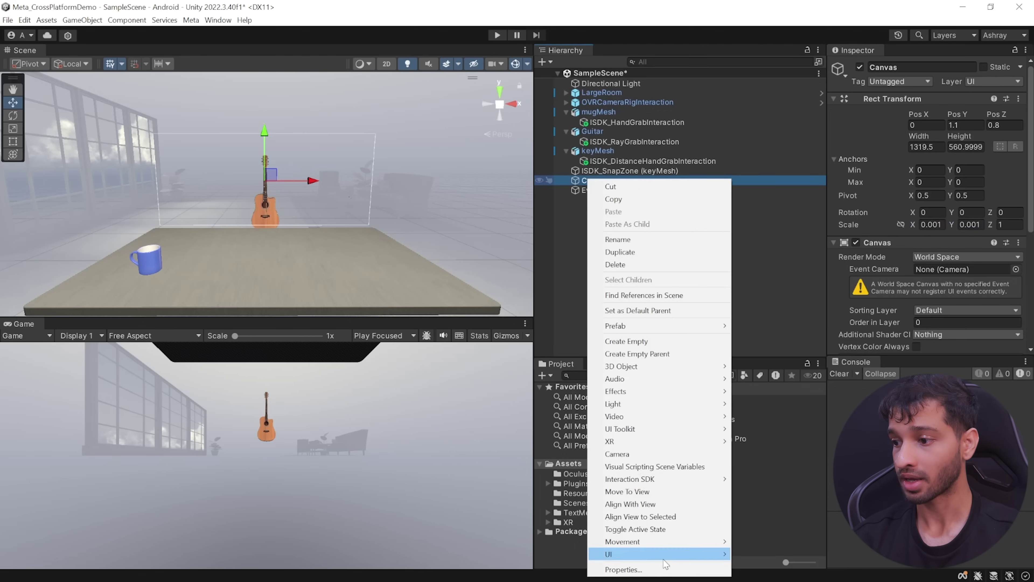
mouse_move(665, 560)
click(767, 422)
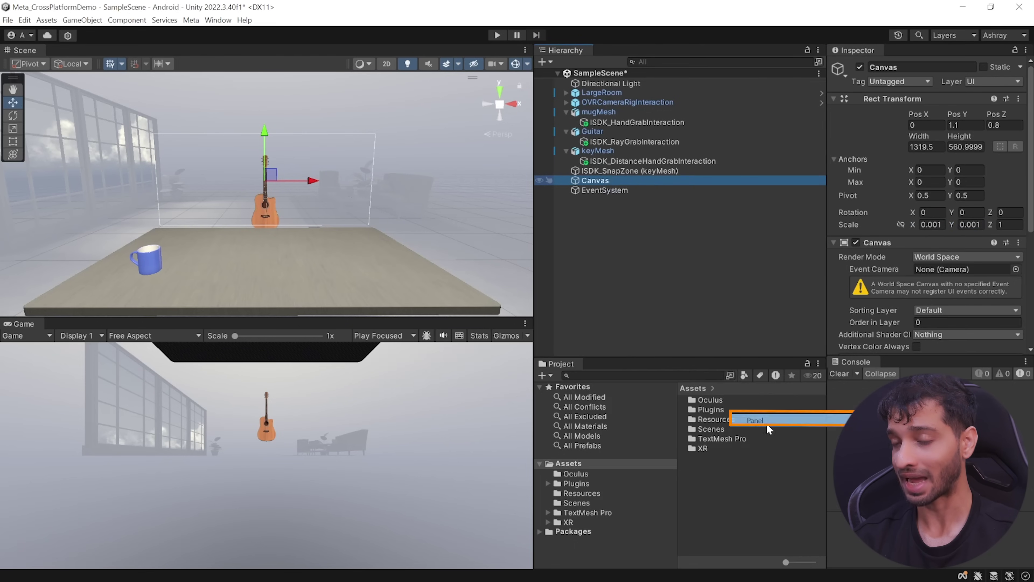
scroll(940, 175, down, 3)
click(936, 171)
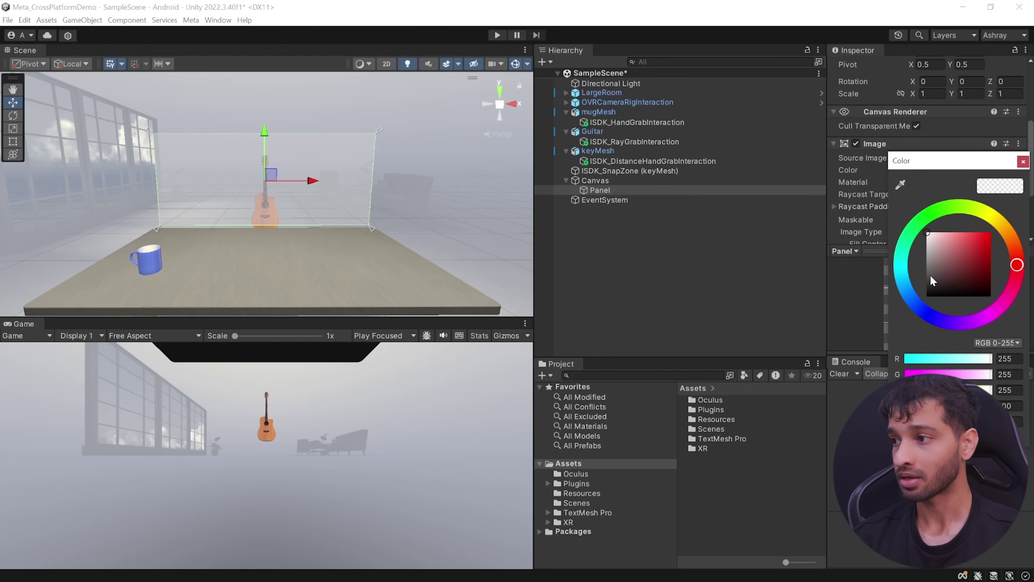
drag(931, 277, 930, 290)
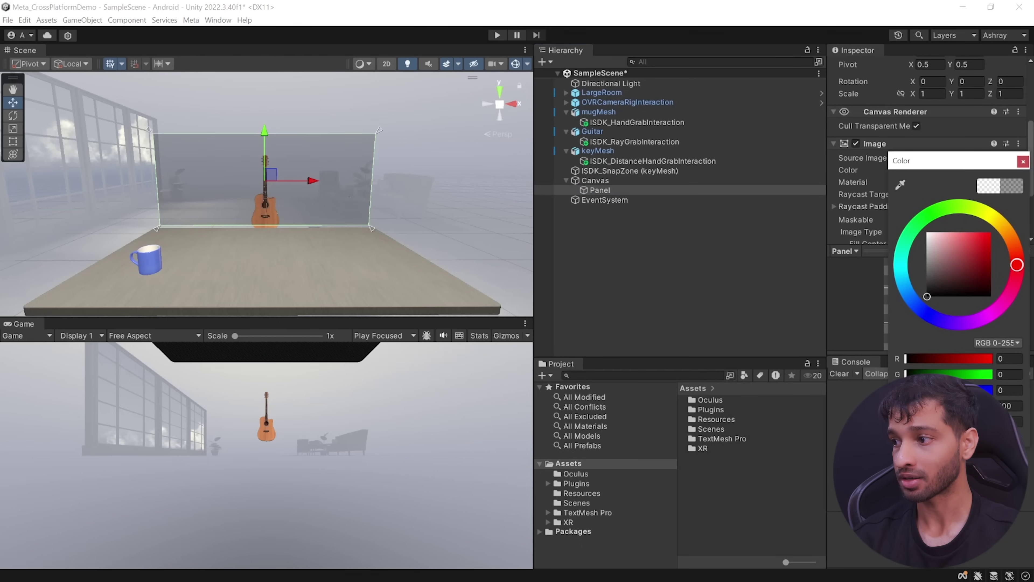
click(600, 189)
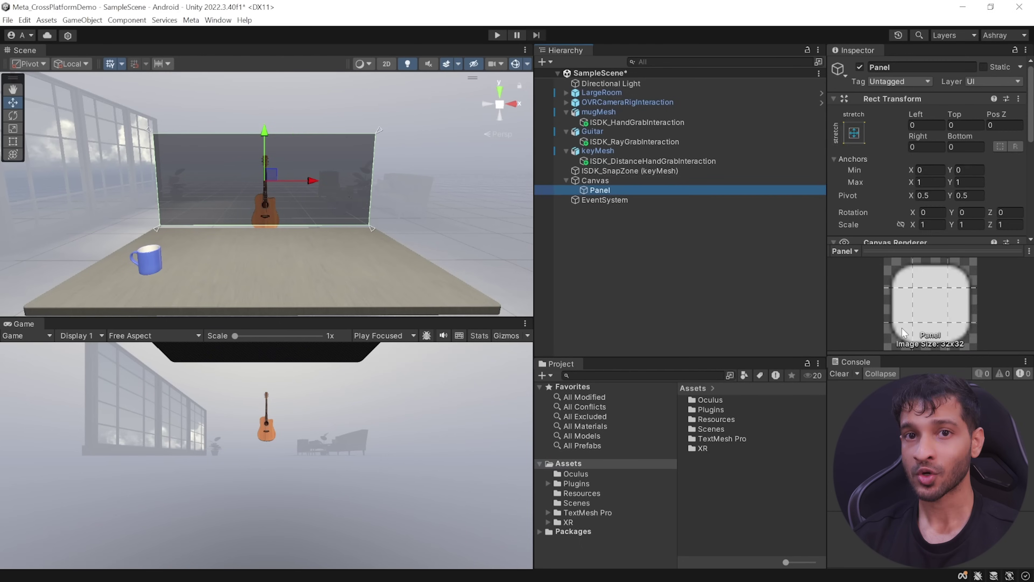
click(572, 531)
Browse the Meta XR Interaction SDK Essentials package to the UISet button prefabs folder.
click(775, 459)
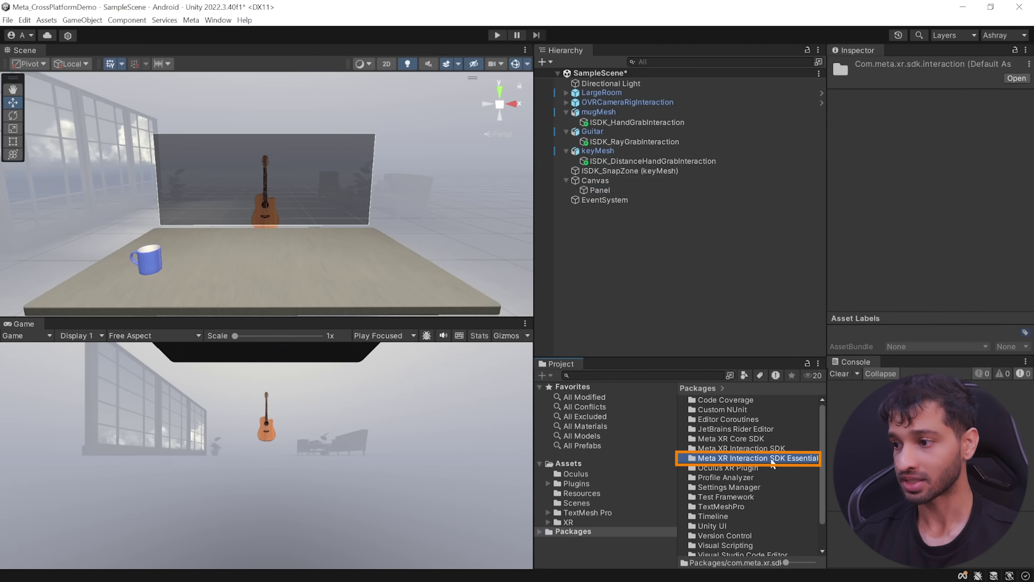
double_click(772, 462)
double_click(712, 408)
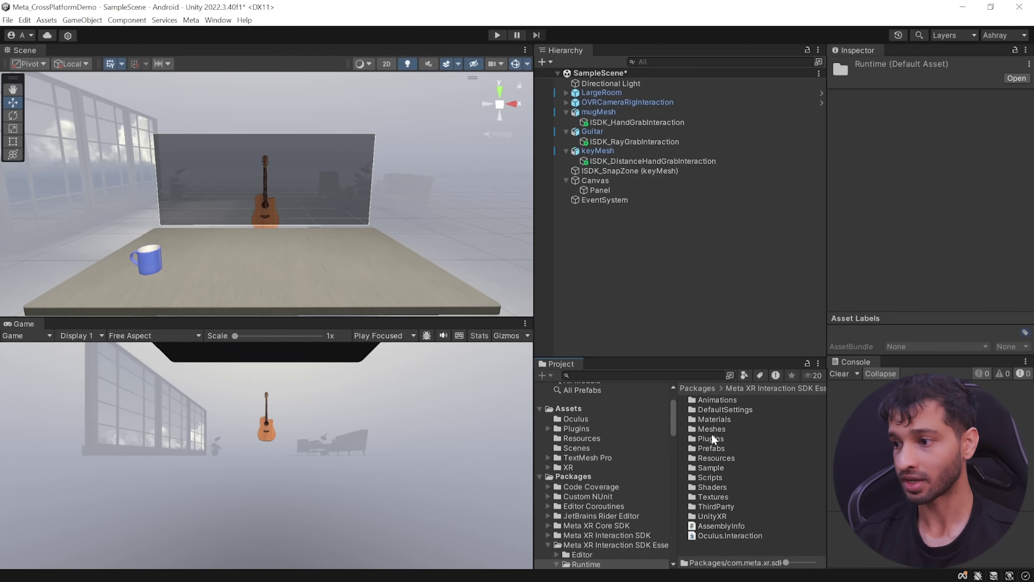
double_click(713, 468)
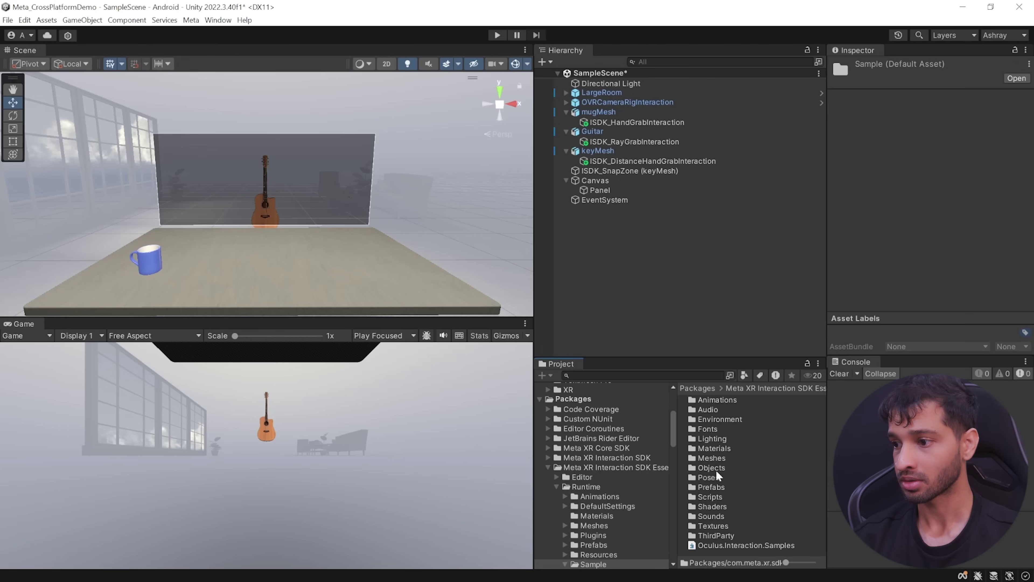
double_click(717, 470)
double_click(709, 419)
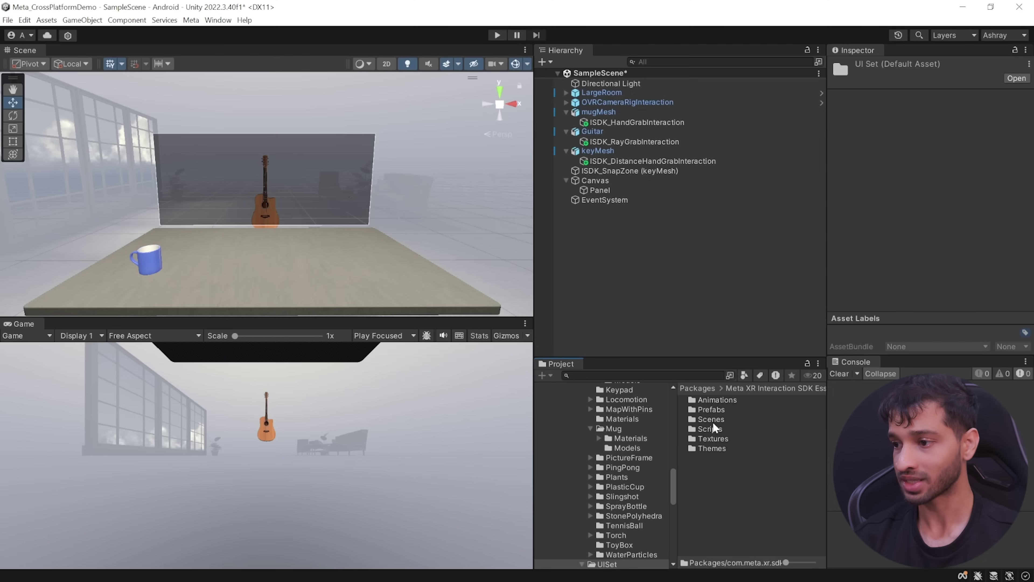
double_click(713, 410)
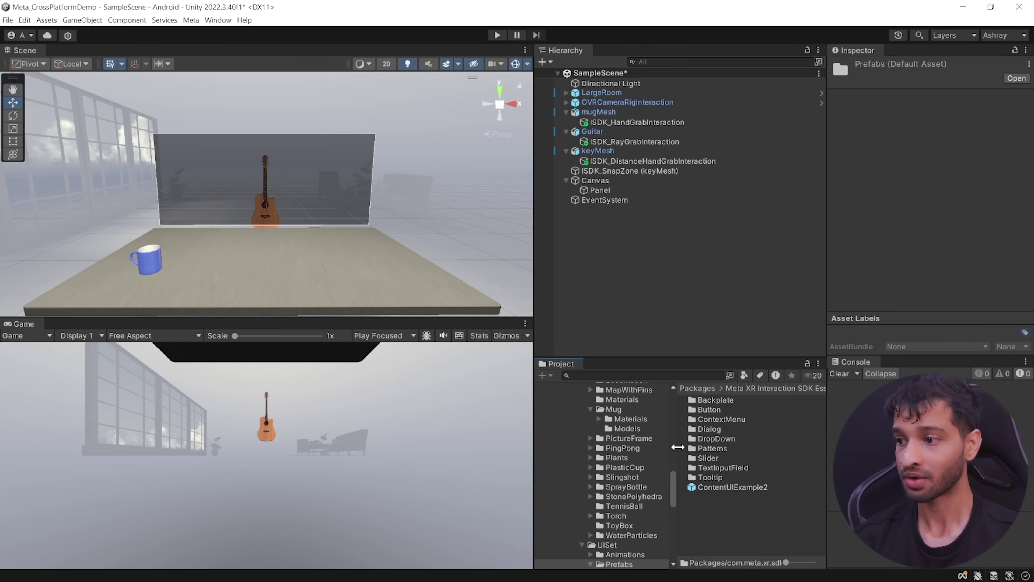
double_click(705, 410)
Drag the primary and secondary buttons, DropDownIconAnd2LineText dropdown and LargeSlider prefabs onto the Canvas.
drag(732, 467, 595, 181)
drag(760, 497, 595, 182)
scroll(627, 468, down, 5)
click(633, 477)
drag(737, 423, 558, 231)
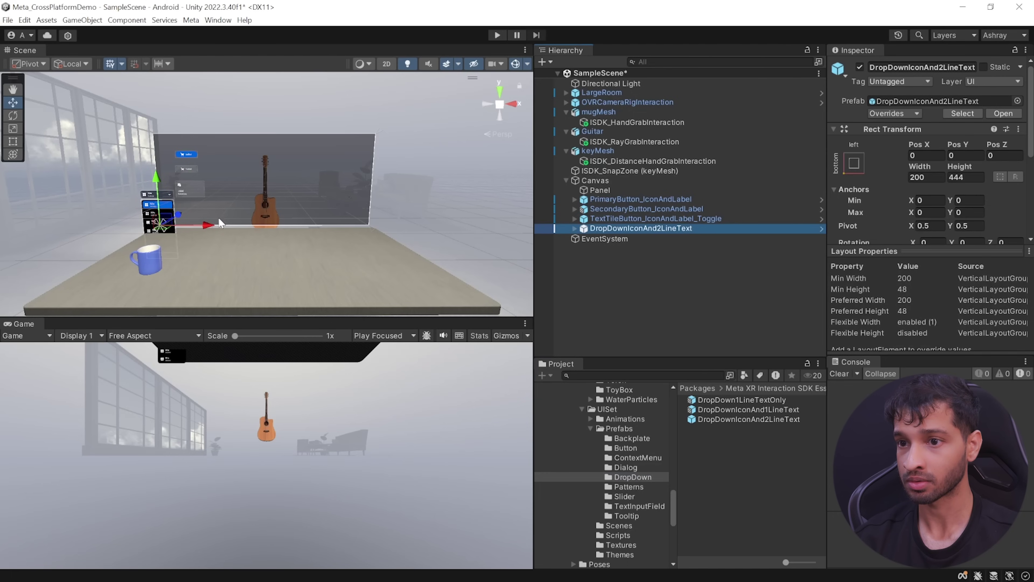
click(625, 496)
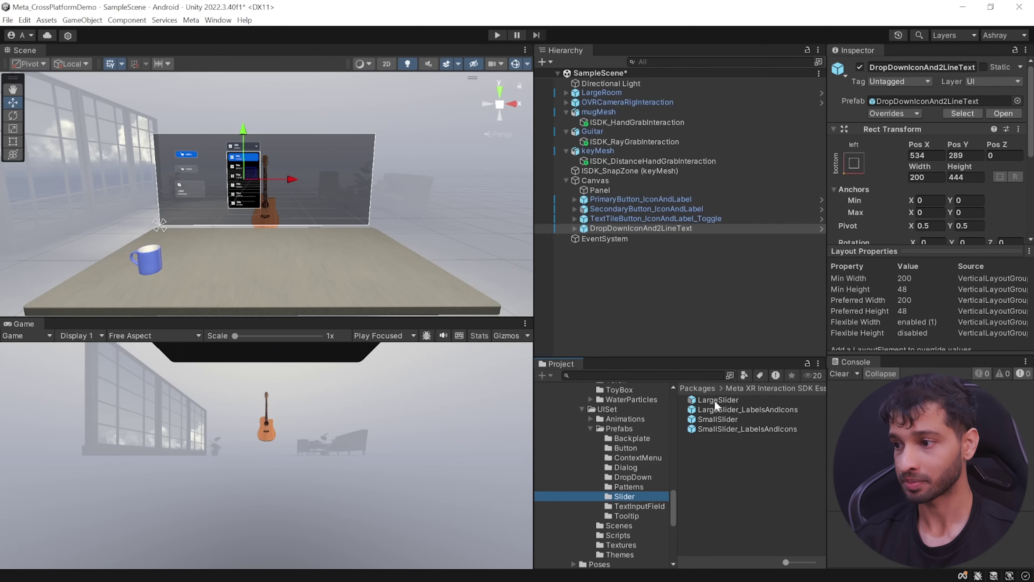
drag(714, 399, 626, 276)
drag(605, 212, 595, 181)
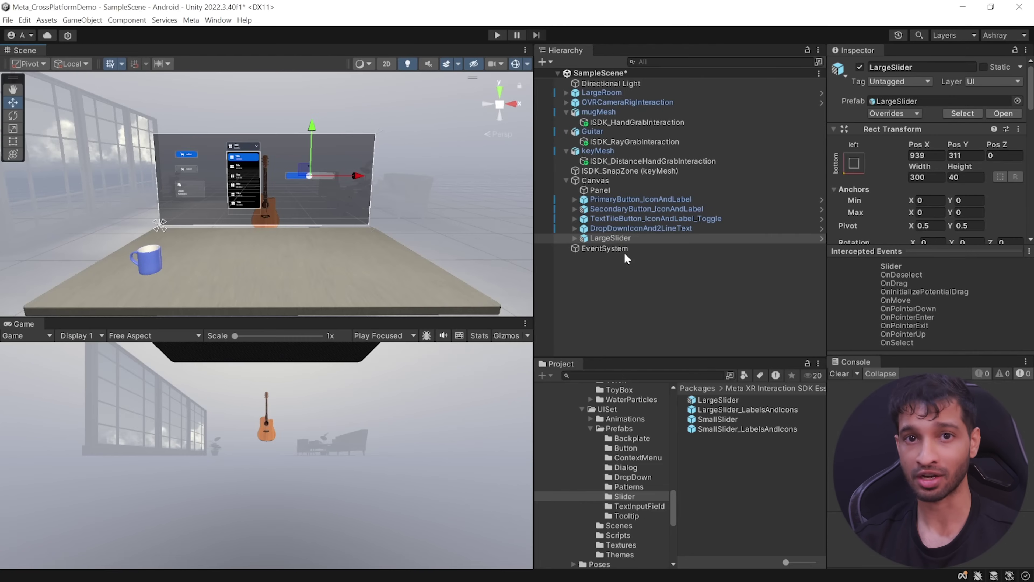
Add ray interaction to the Canvas, fixing the EventSystem with a Pointable Canvas Module.
right_click(592, 182)
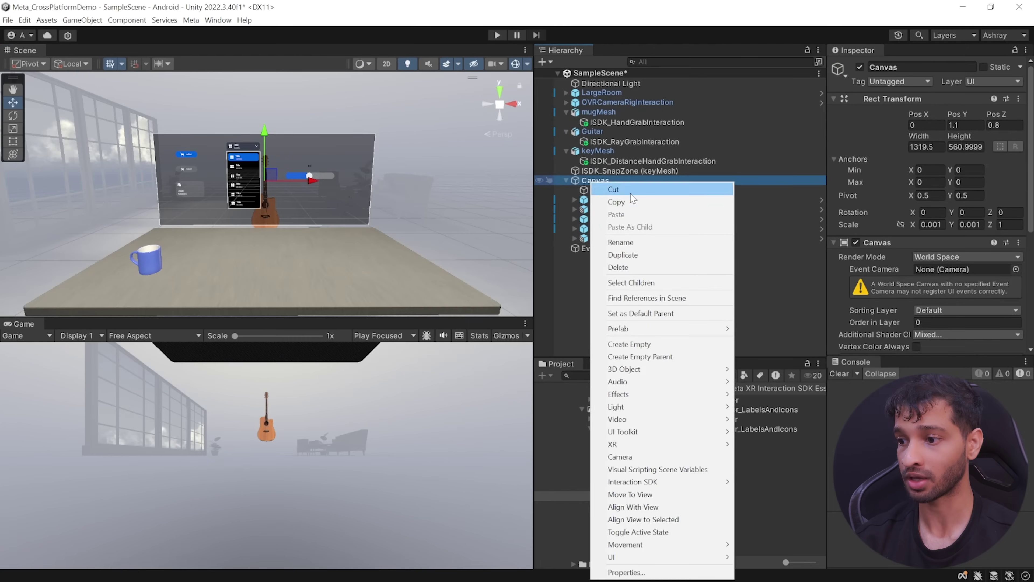
mouse_move(671, 482)
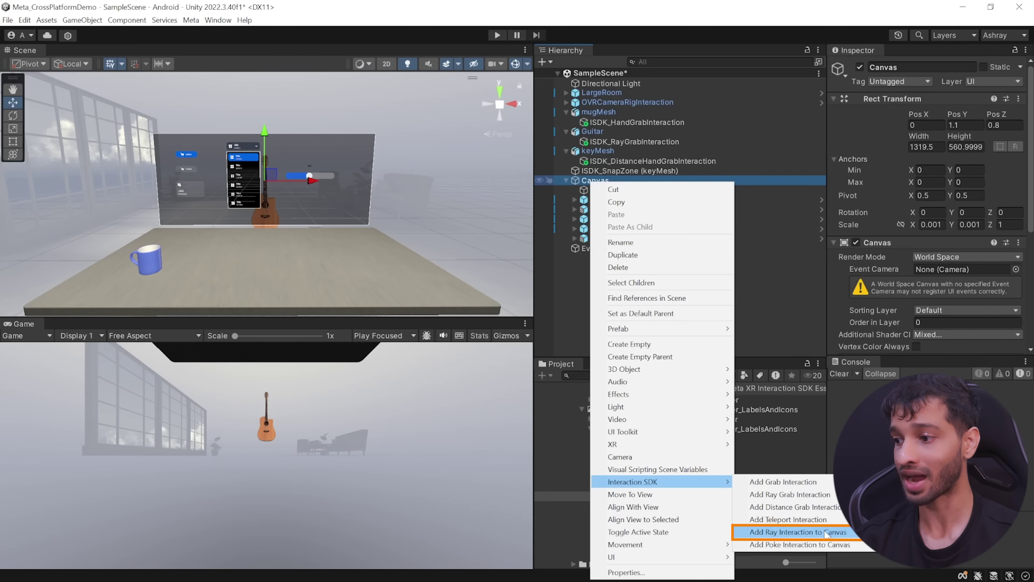
click(848, 531)
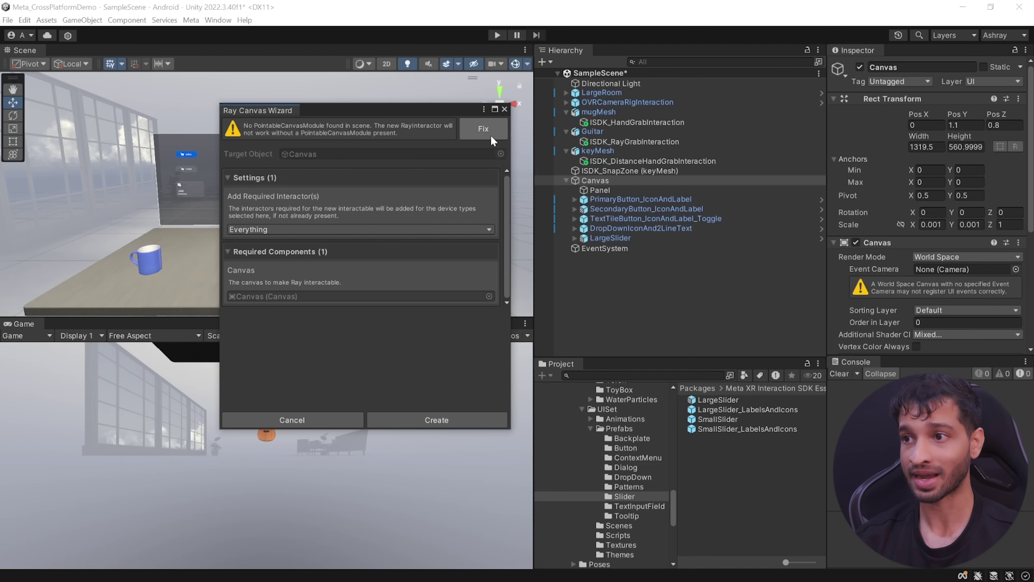
click(483, 129)
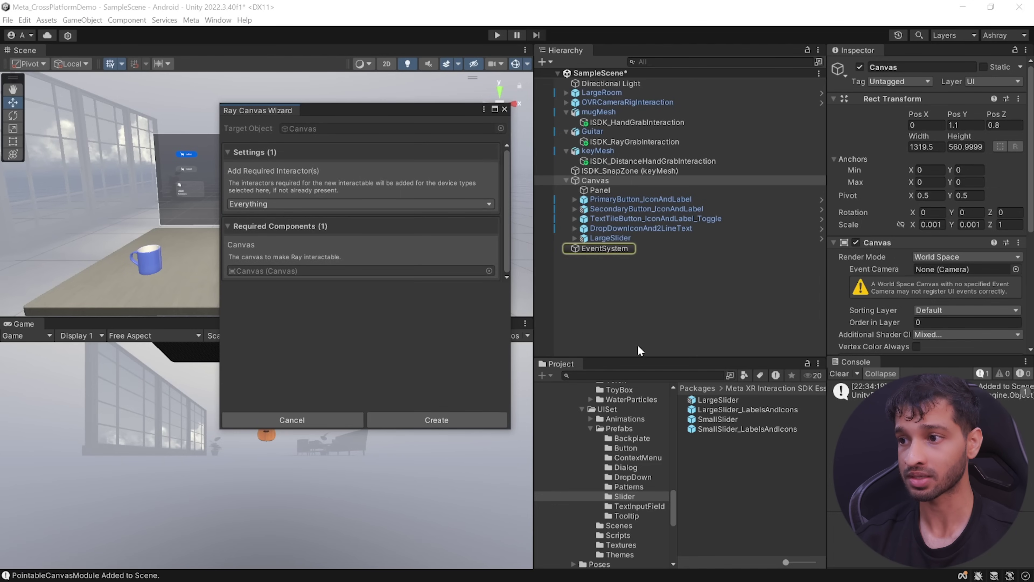
click(606, 249)
scroll(932, 272, down, 3)
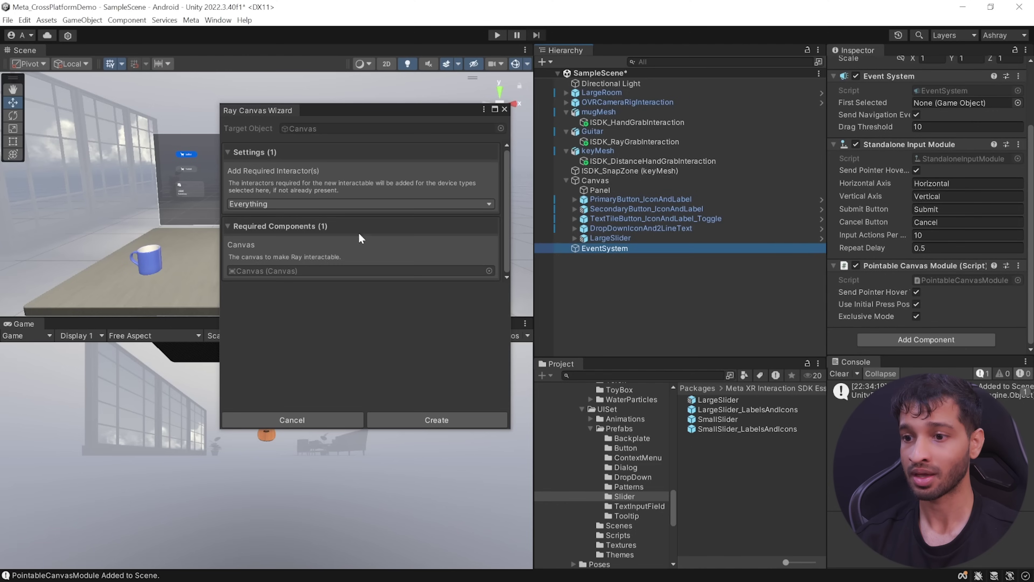
Create the ISDK_RayInteraction object under the Canvas and inspect its Surface child.
click(460, 423)
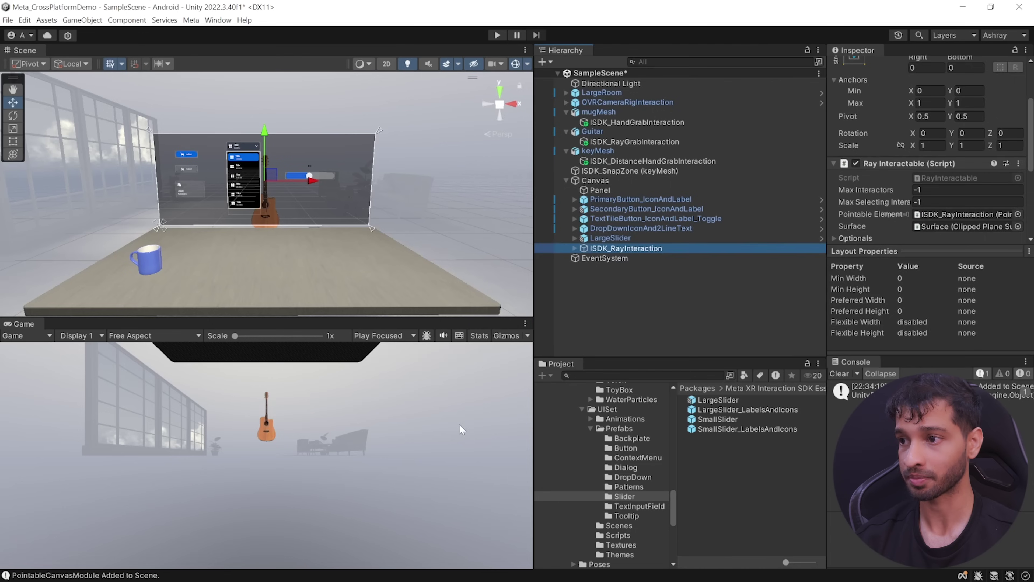
scroll(968, 136, down, 1)
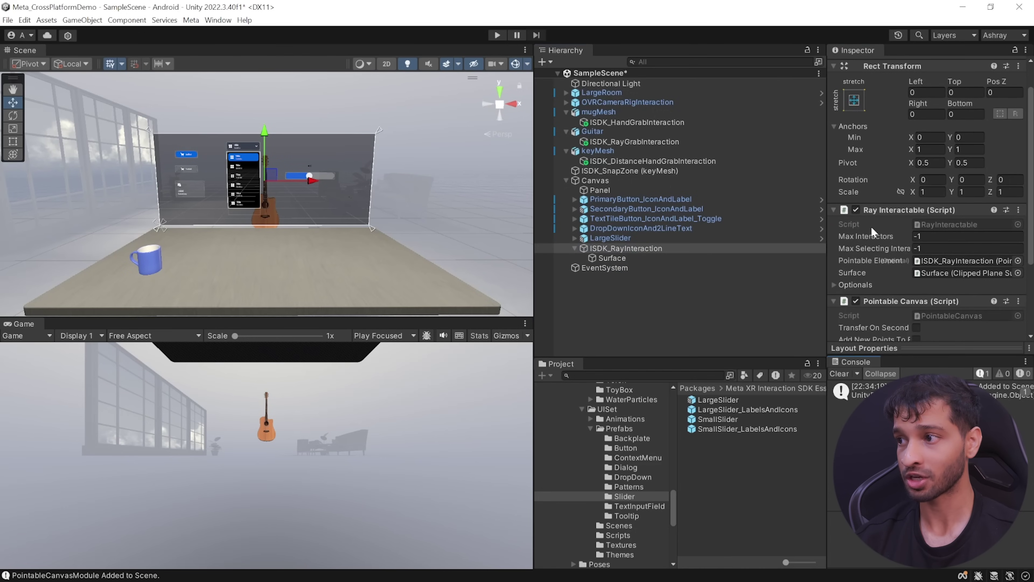
scroll(977, 223, down, 3)
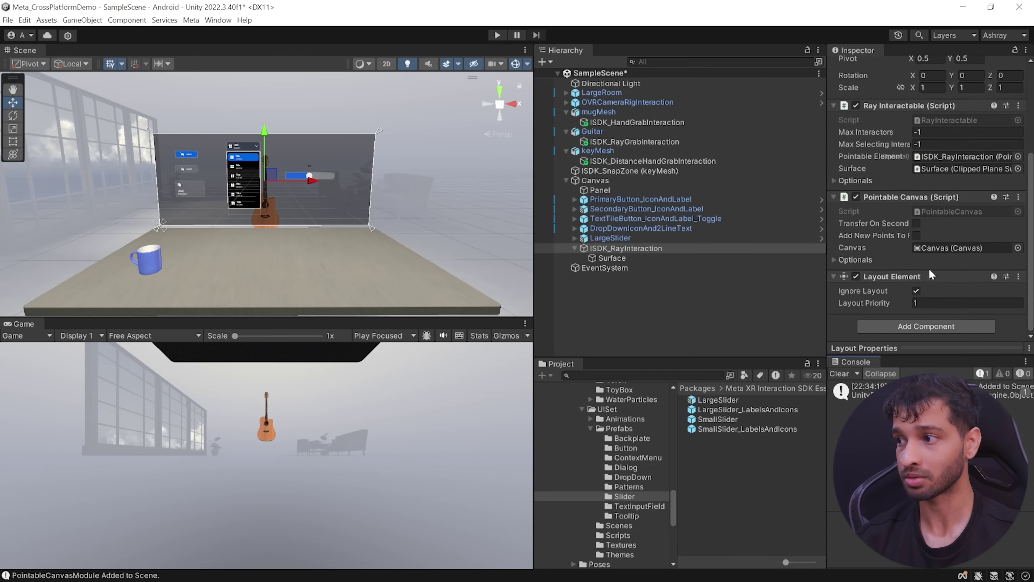
click(611, 258)
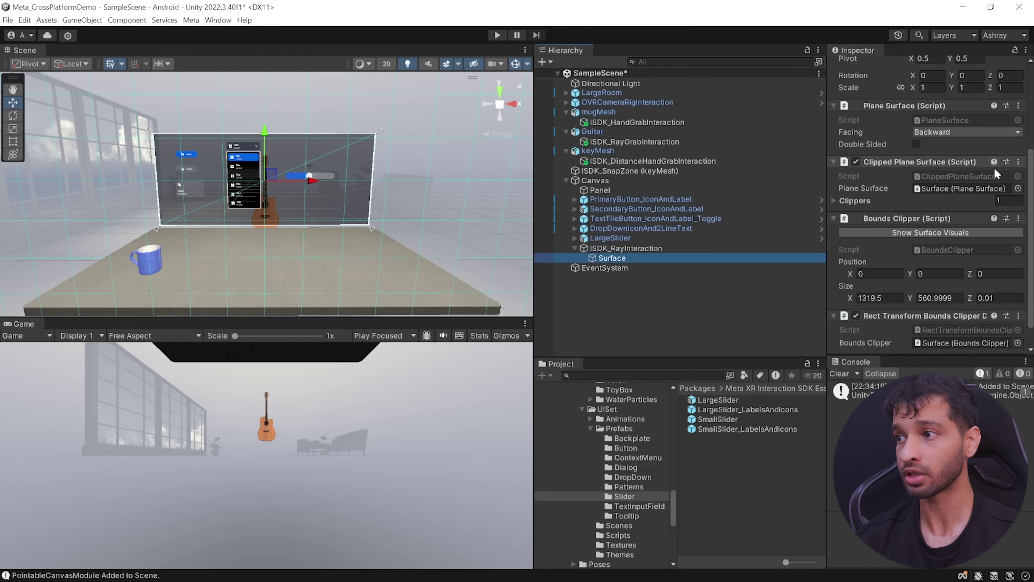
scroll(996, 271, up, 2)
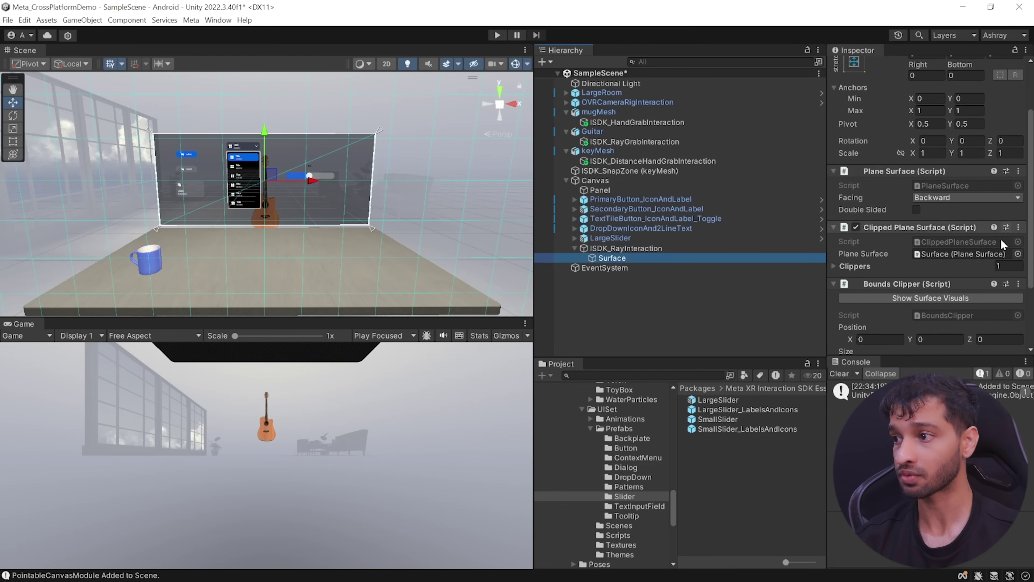
scroll(954, 302, down, 2)
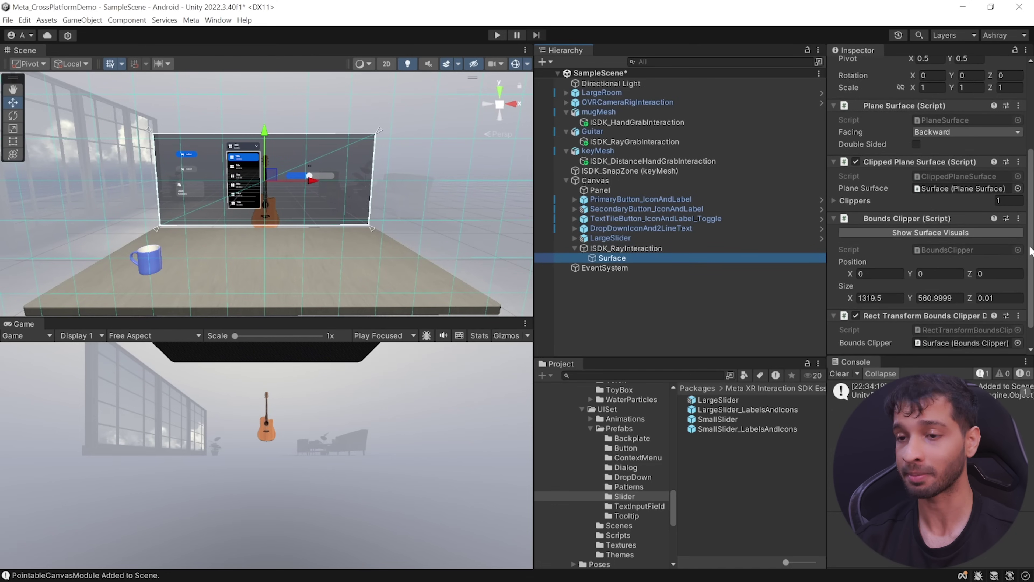
click(356, 326)
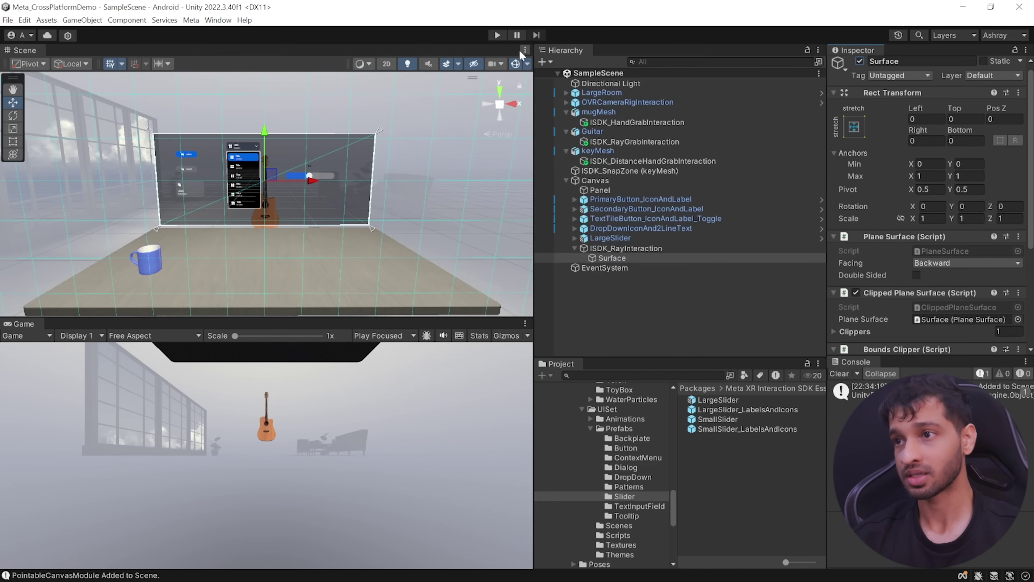
Play the scene and test the Title dropdown, volume slider and Label card with the controller ray.
click(494, 35)
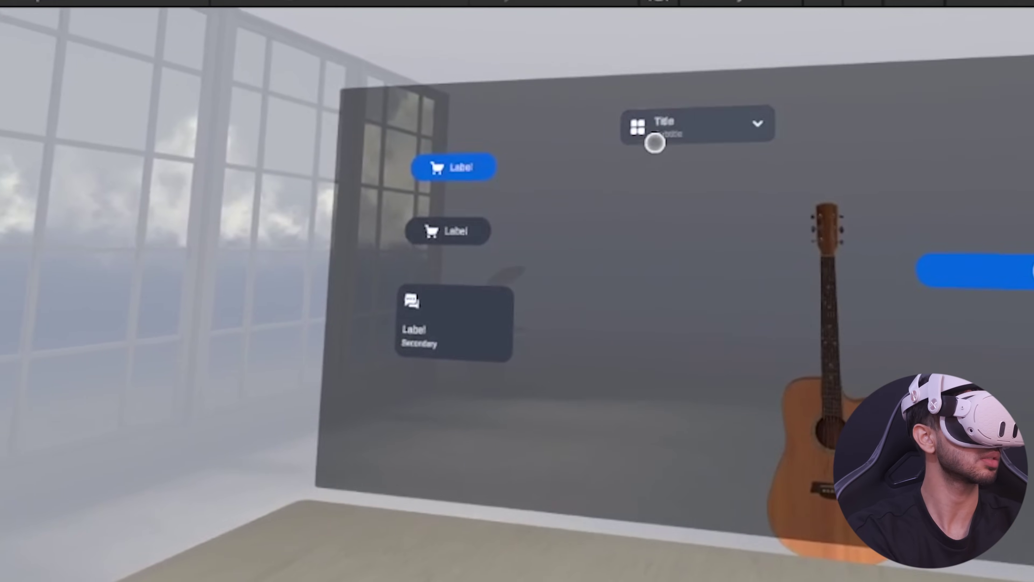
click(665, 122)
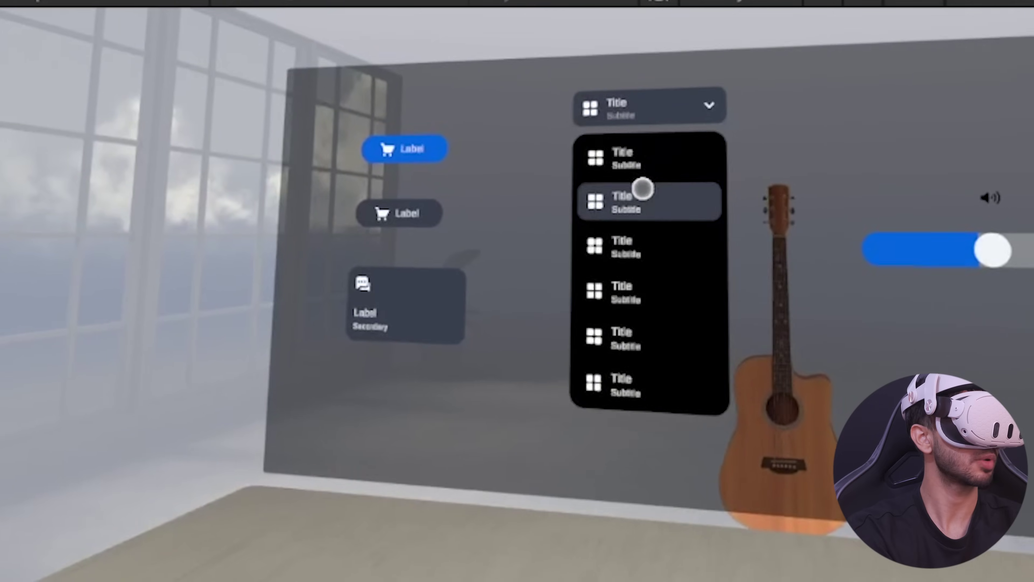
click(642, 187)
drag(730, 222, 596, 194)
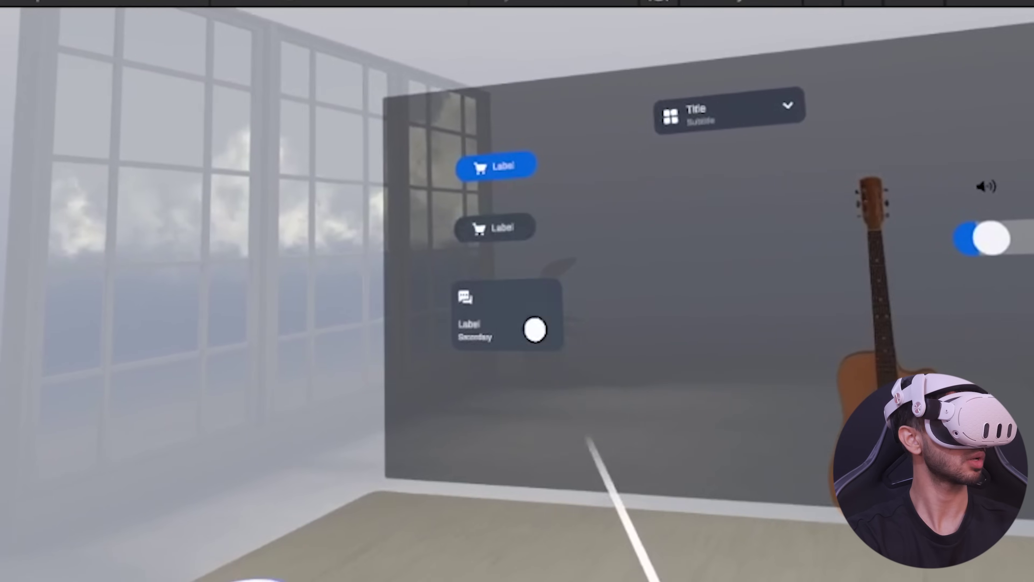
click(529, 321)
click(628, 141)
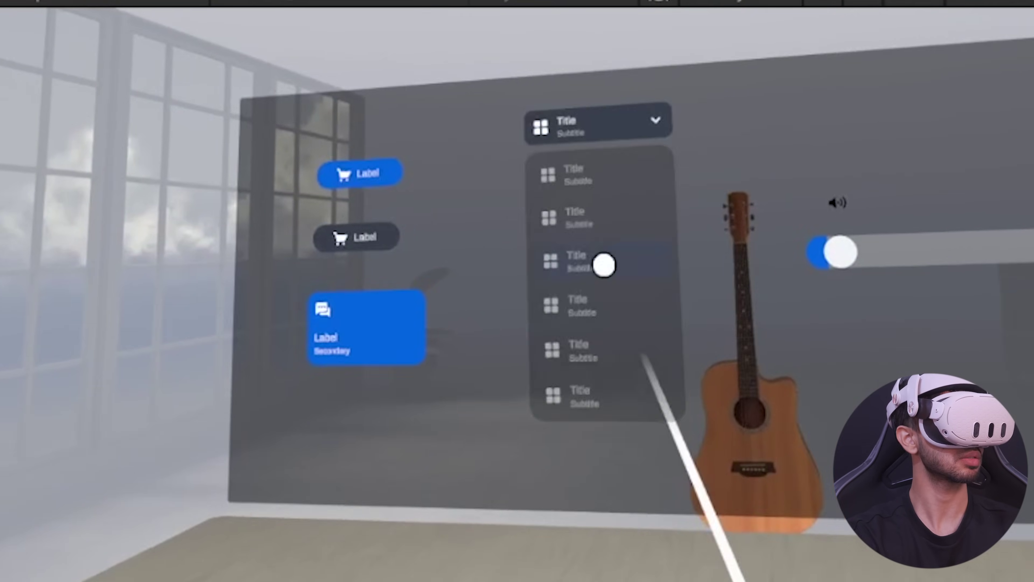
click(605, 265)
drag(697, 260, 679, 210)
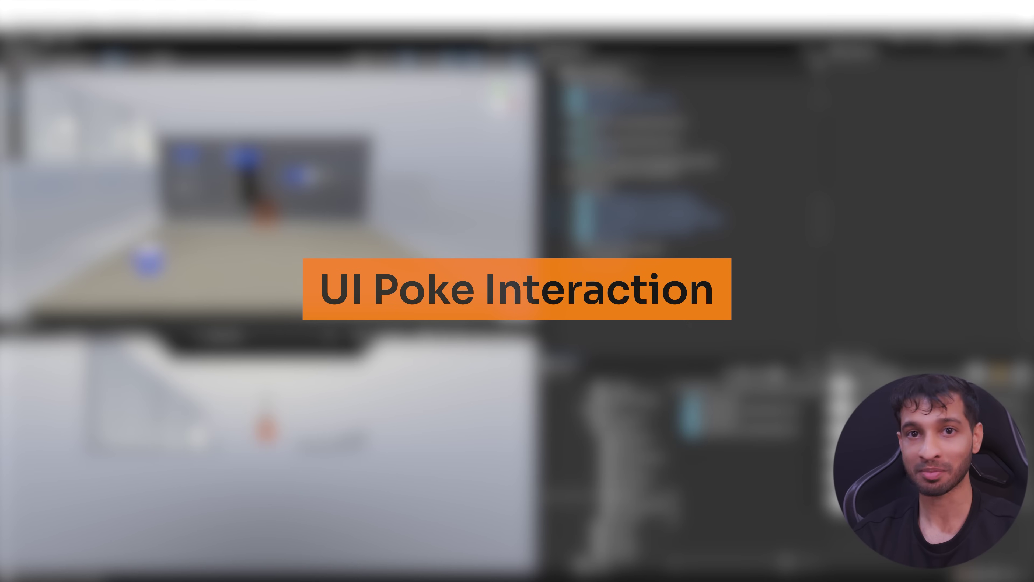
Add poke interaction to the Canvas, creating ISDK_PokeInteraction with its Surface child.
right_click(590, 182)
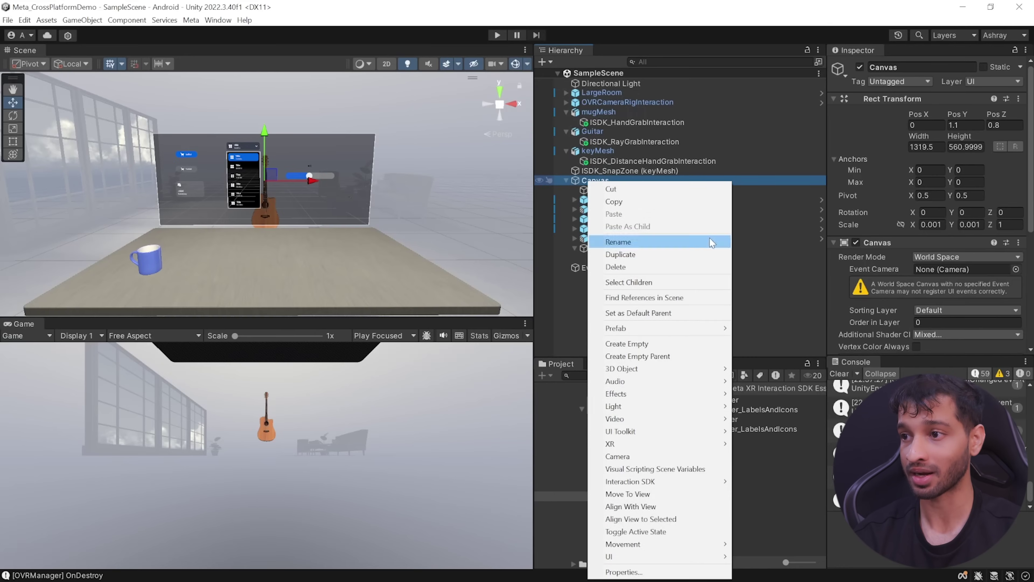
mouse_move(714, 483)
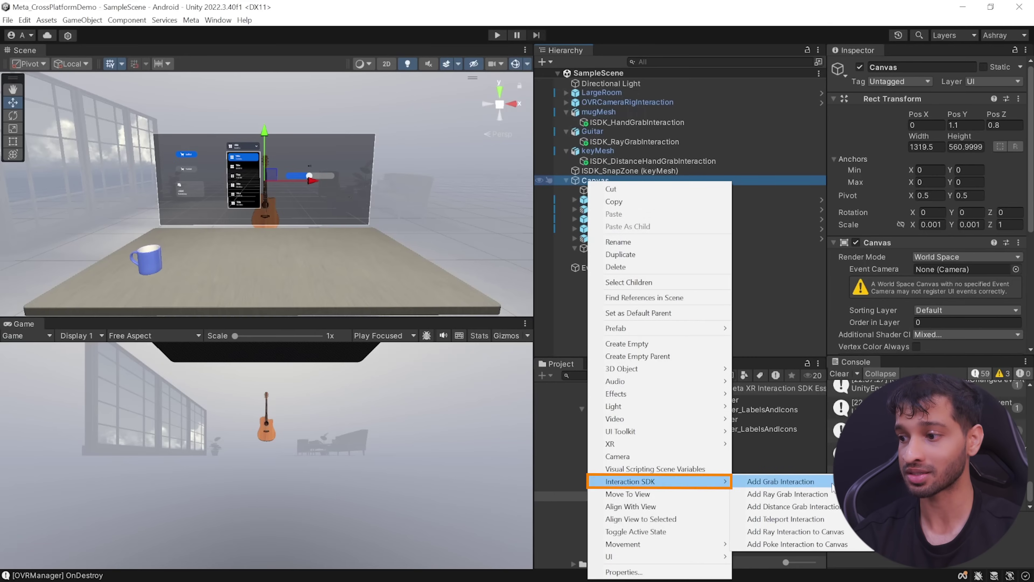
click(796, 543)
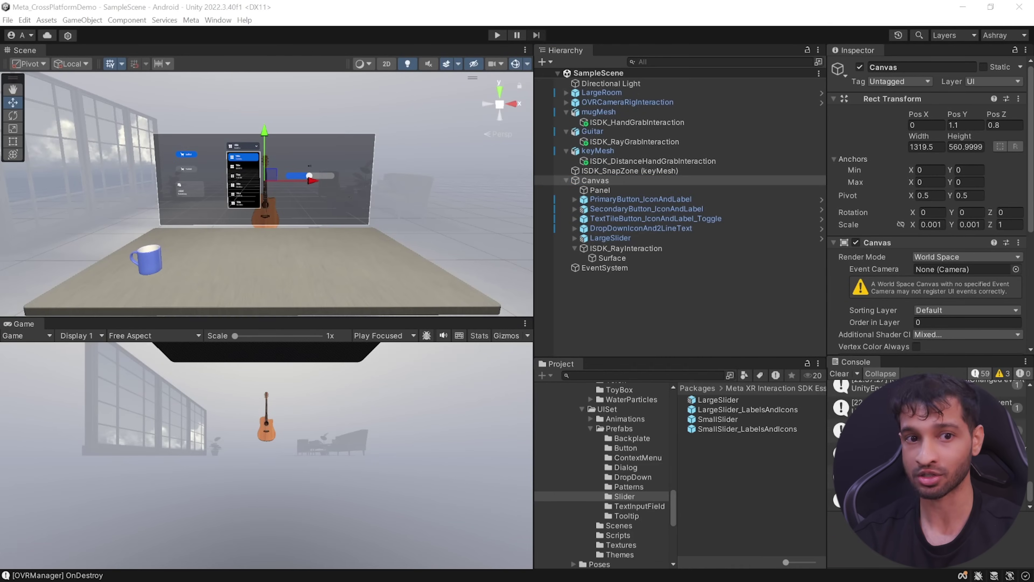
drag(353, 134, 444, 148)
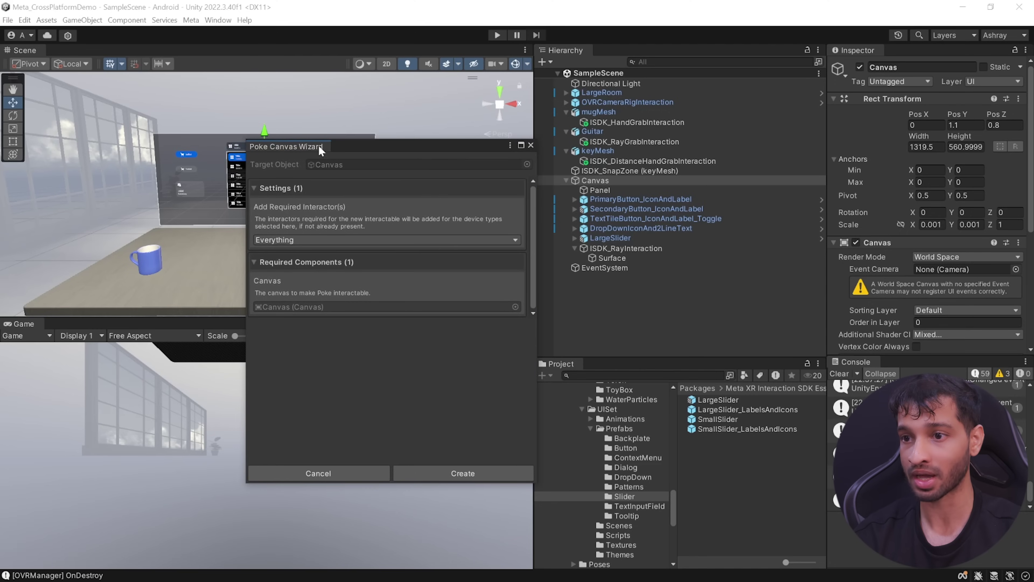
click(464, 473)
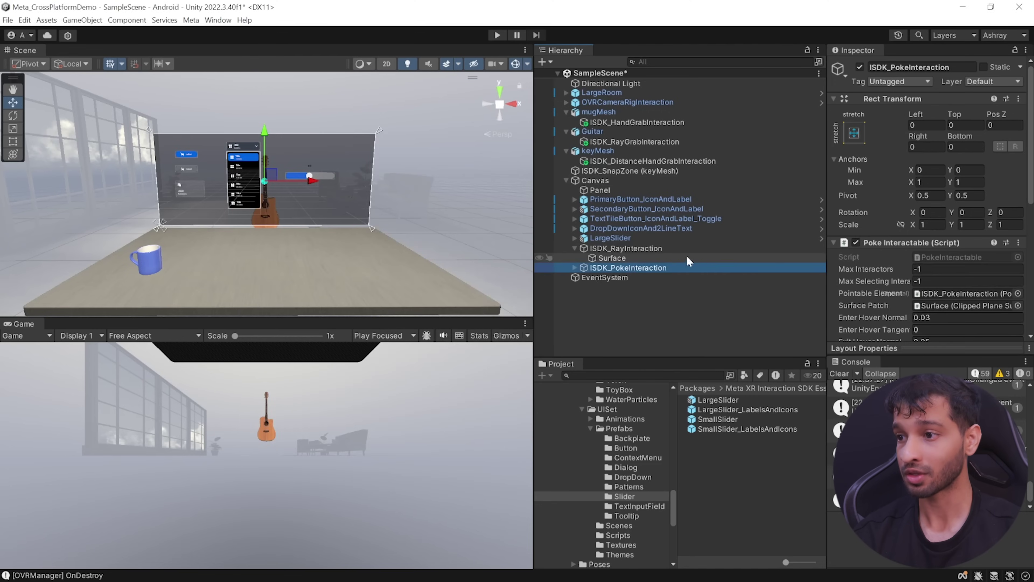
scroll(850, 163, down, 3)
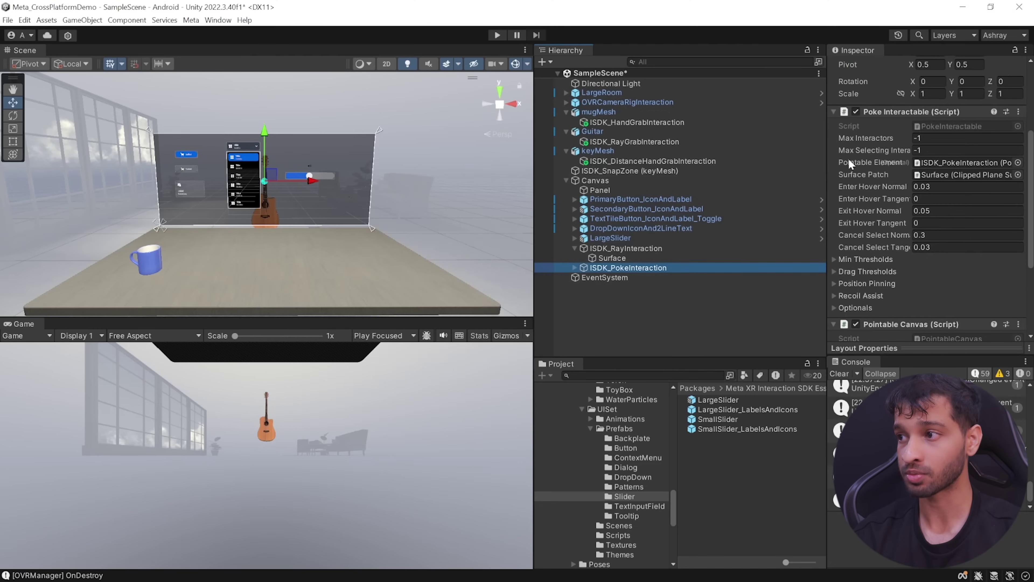
click(574, 268)
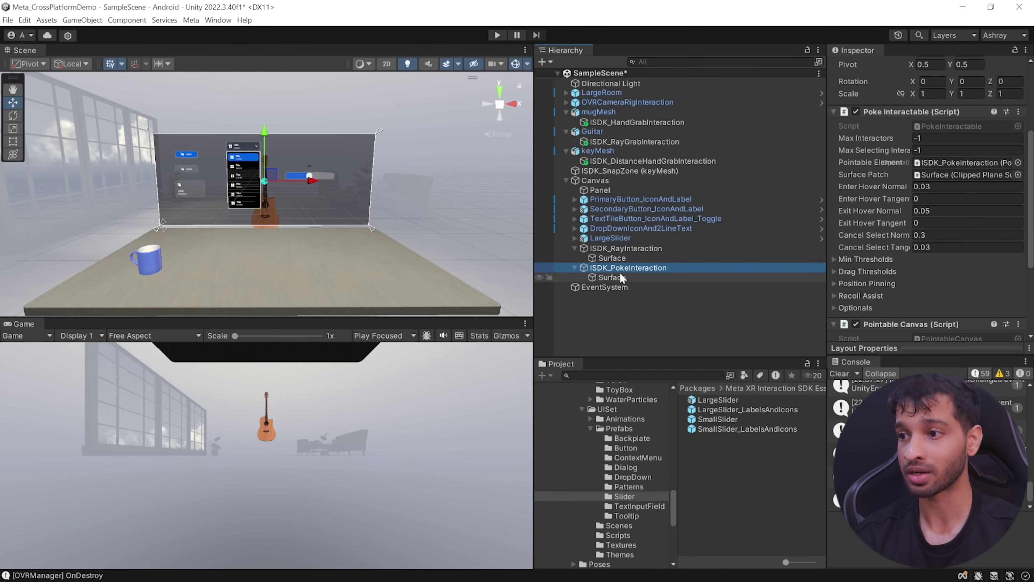
click(621, 277)
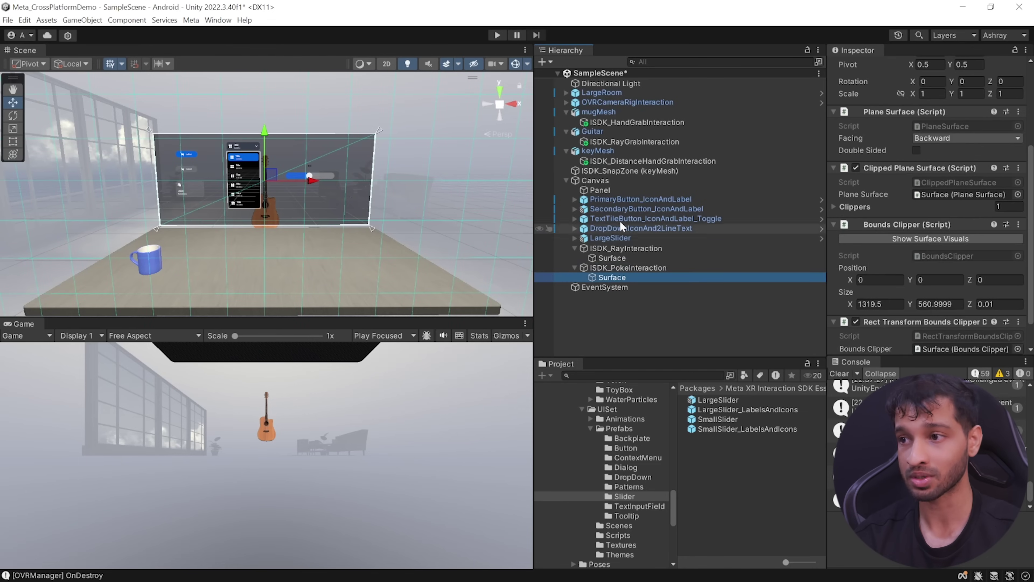
Check the poke Surface, clear the selection, and save the scene with Ctrl+S.
click(594, 182)
alt+drag(364, 147, 237, 220)
click(612, 277)
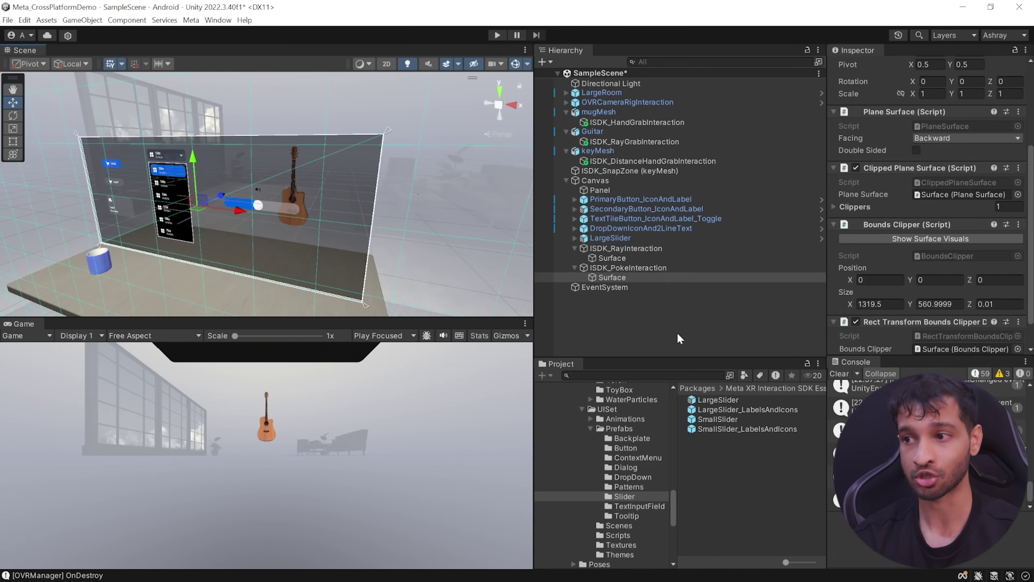
click(660, 323)
key(ctrl+s)
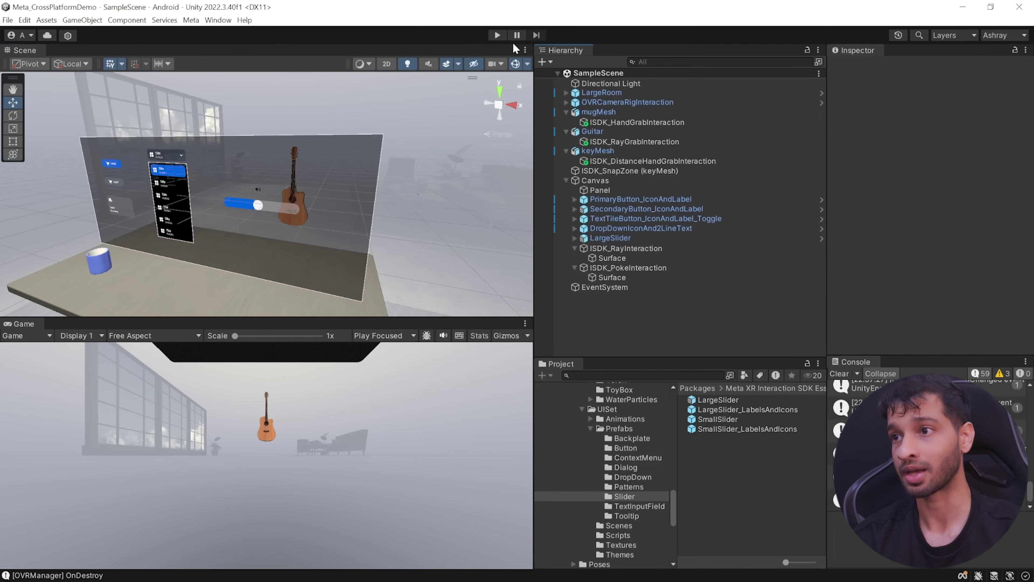
Play the scene in the headset and drag the volume slider to the right.
click(497, 36)
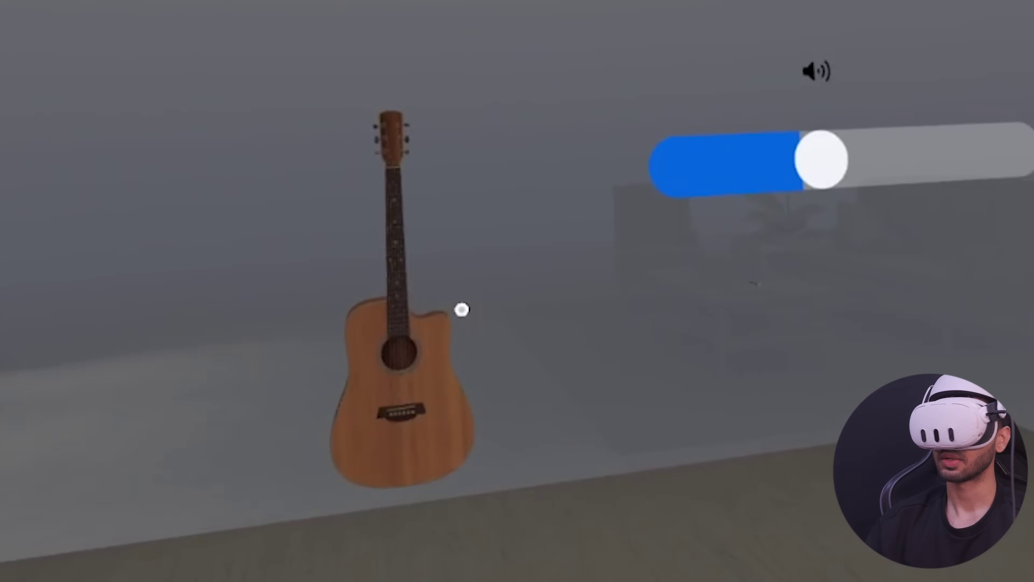
drag(732, 219, 755, 222)
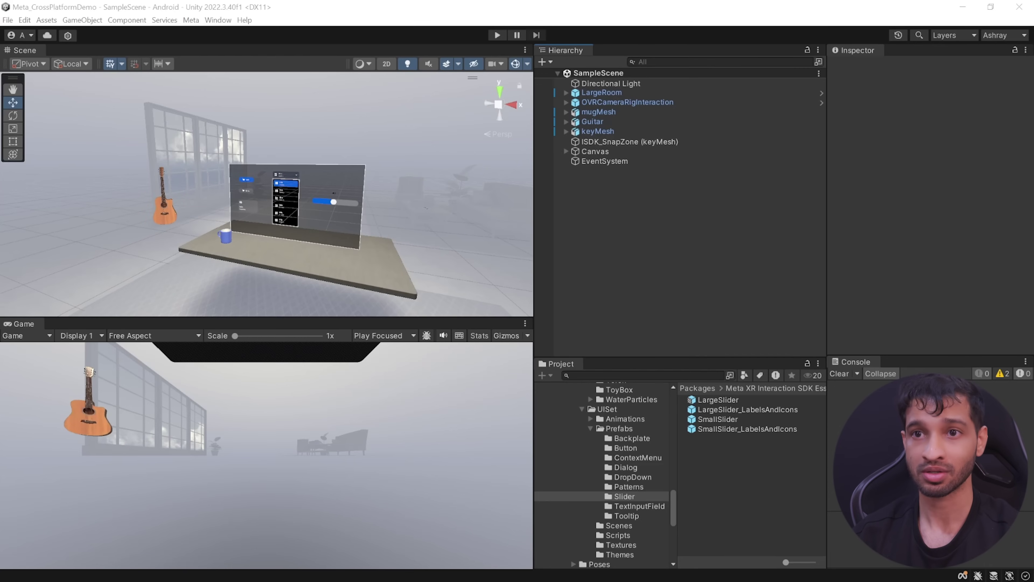
Add the open SampleScene to Scenes In Build in Build Settings.
click(4, 21)
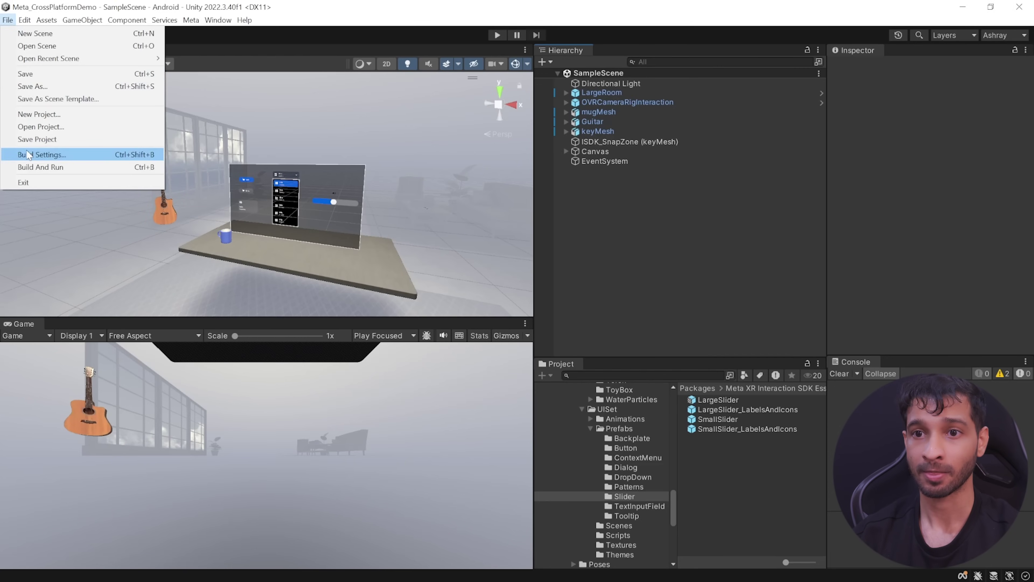
click(13, 155)
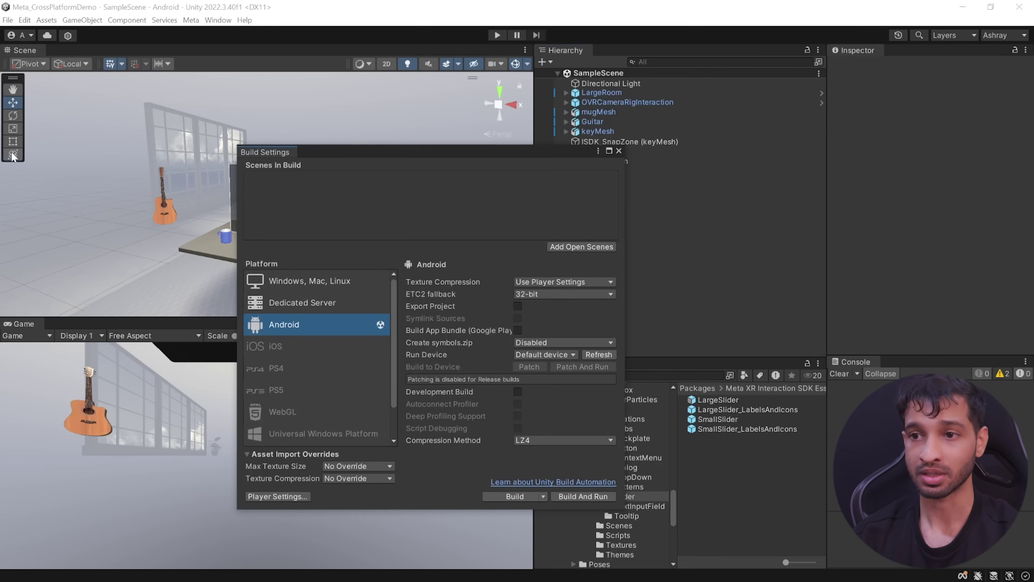
click(586, 247)
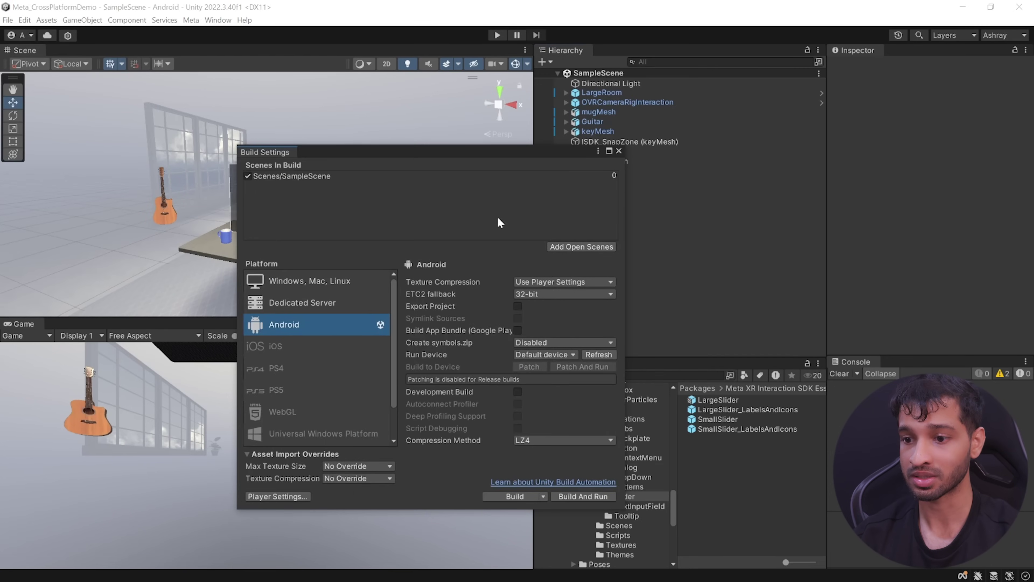
Build And Run the apk, saving it into a new Builds folder.
click(584, 497)
right_click(119, 232)
mouse_move(184, 401)
click(294, 402)
text(Builds)
key(Return)
key(Return)
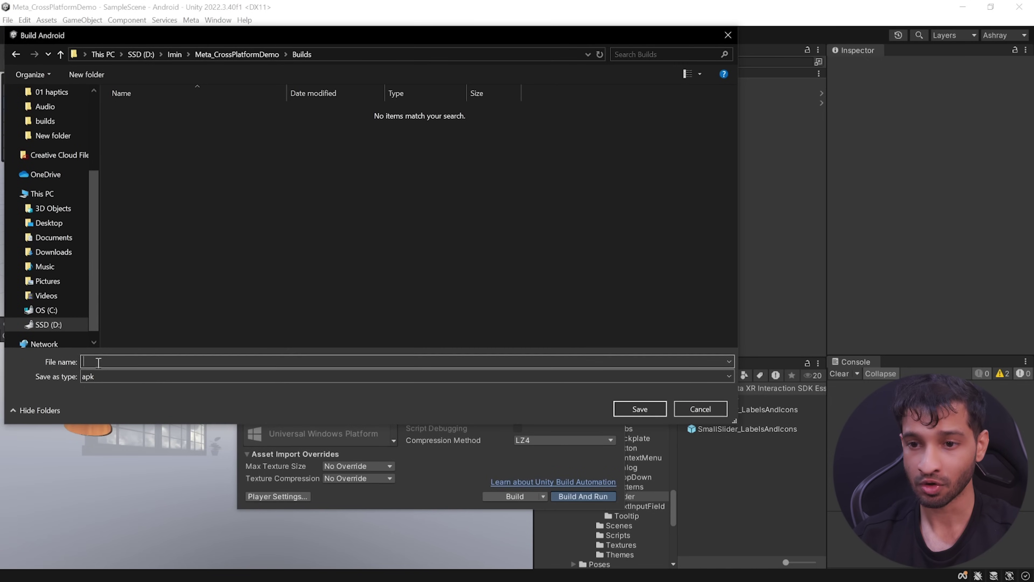
text(Meta_CrossPlatformDemo)
click(649, 406)
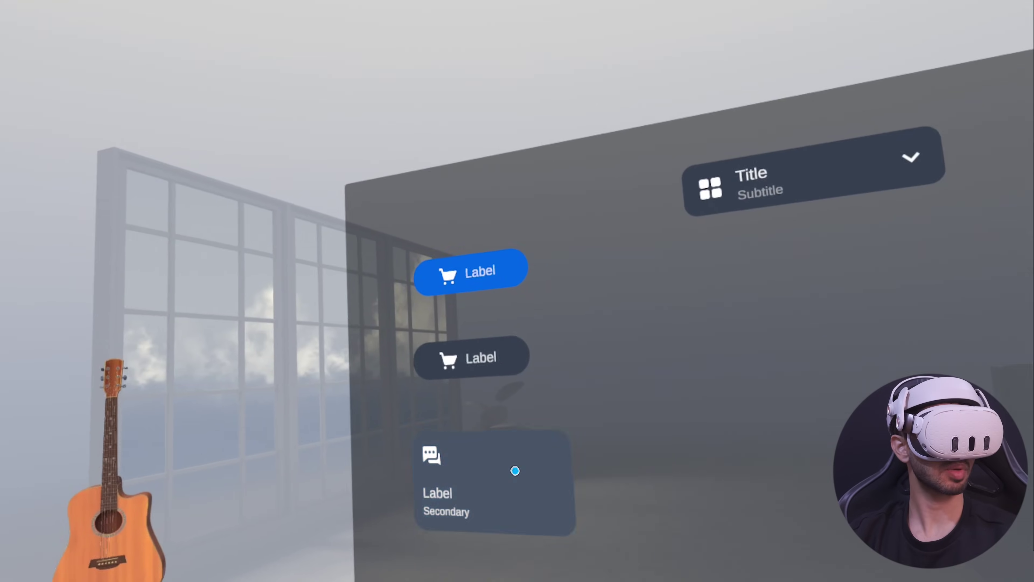
Try the Secondary card and guitar grab in the headset, then switch the platform to Windows, Mac, Linux.
click(488, 459)
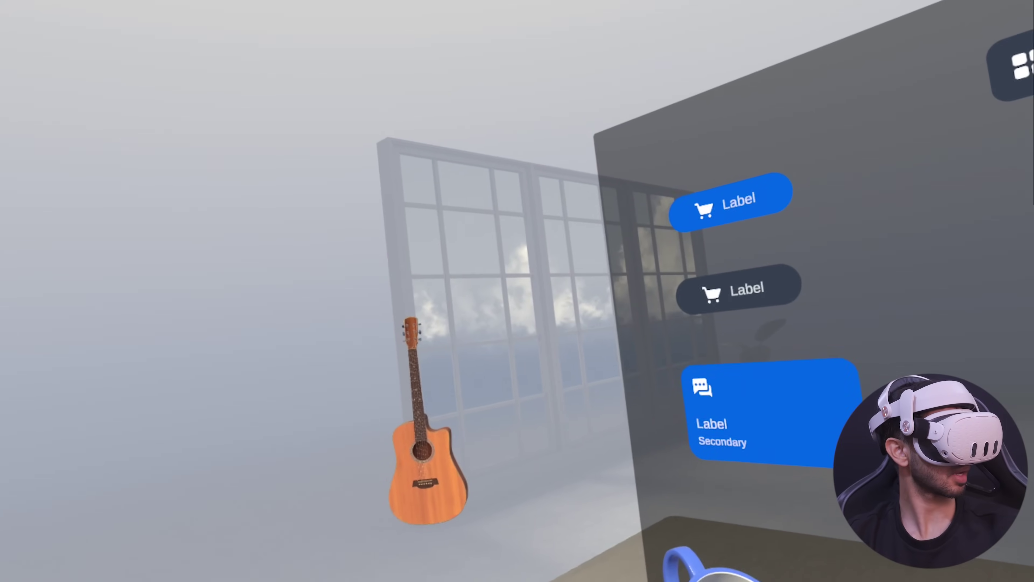
drag(411, 452, 392, 294)
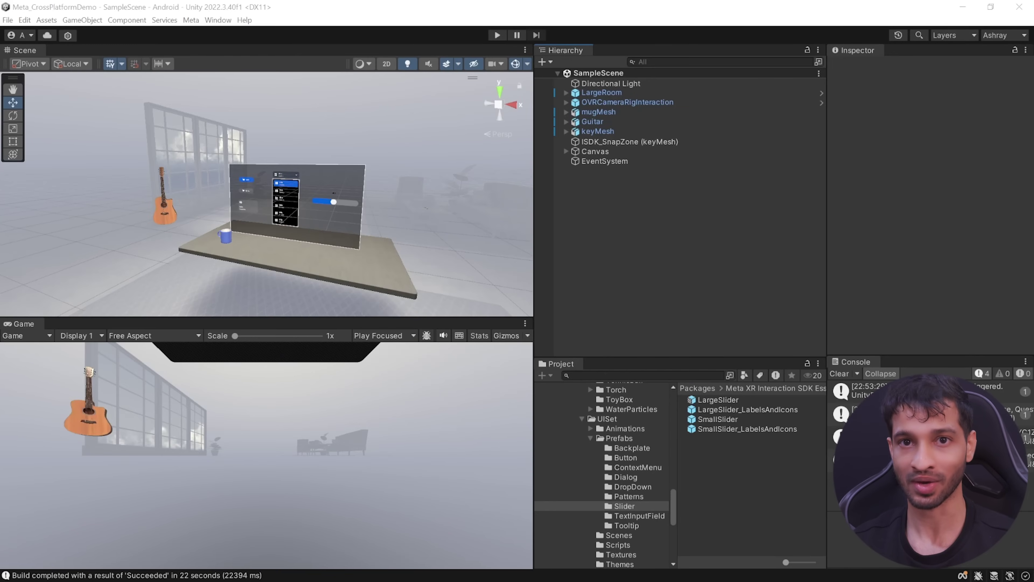
click(7, 20)
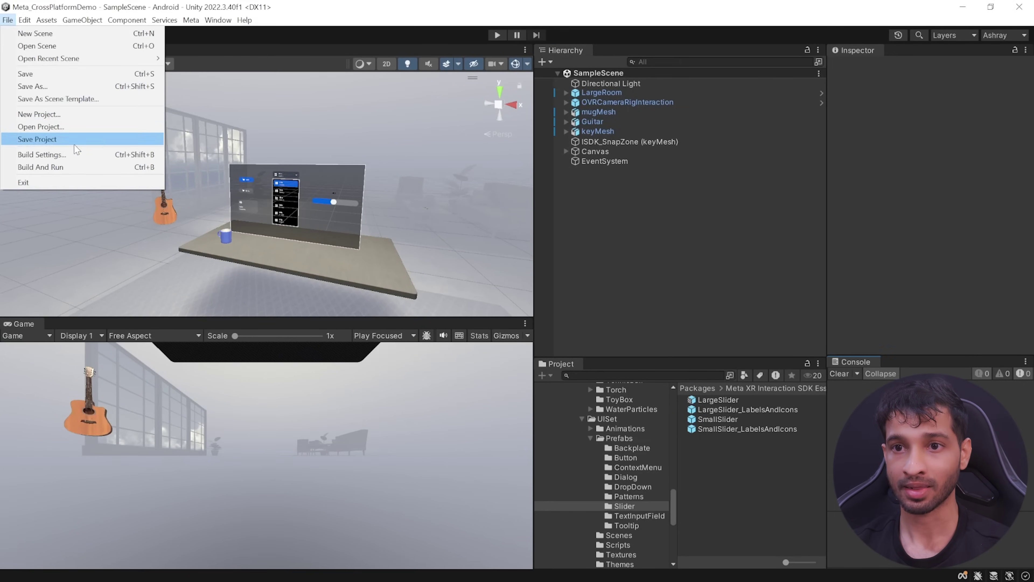
click(76, 154)
click(309, 280)
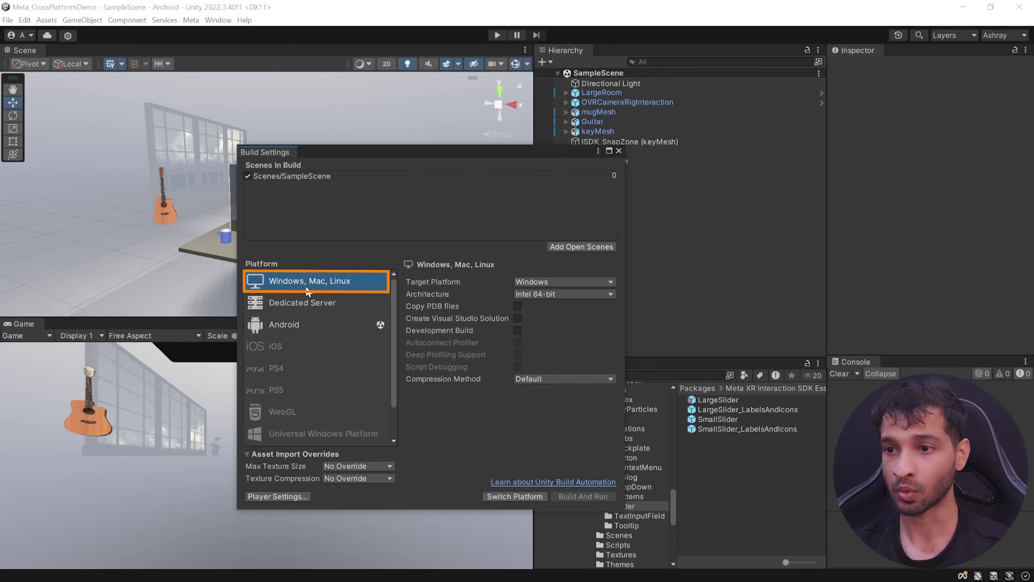
click(533, 497)
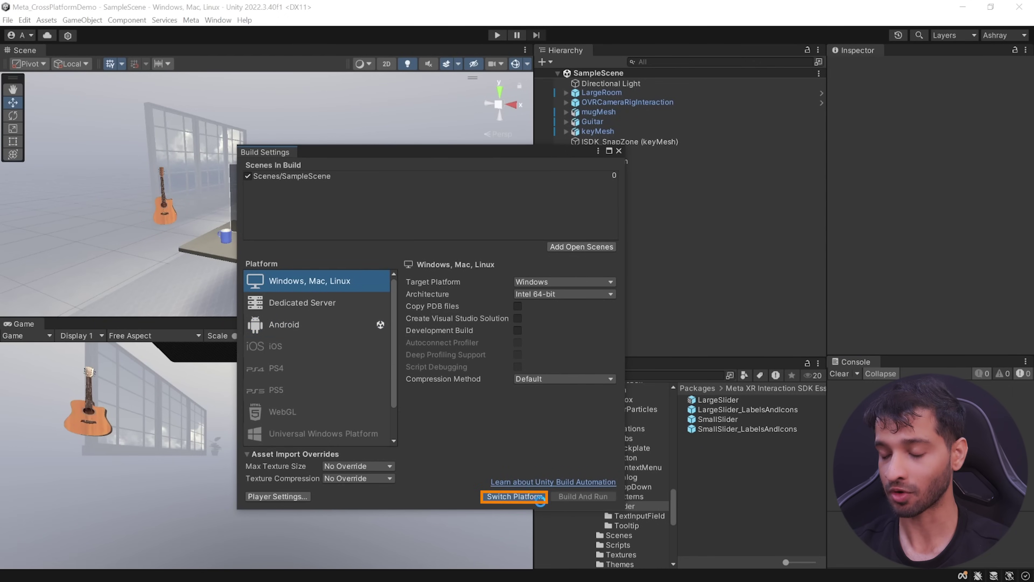
click(293, 497)
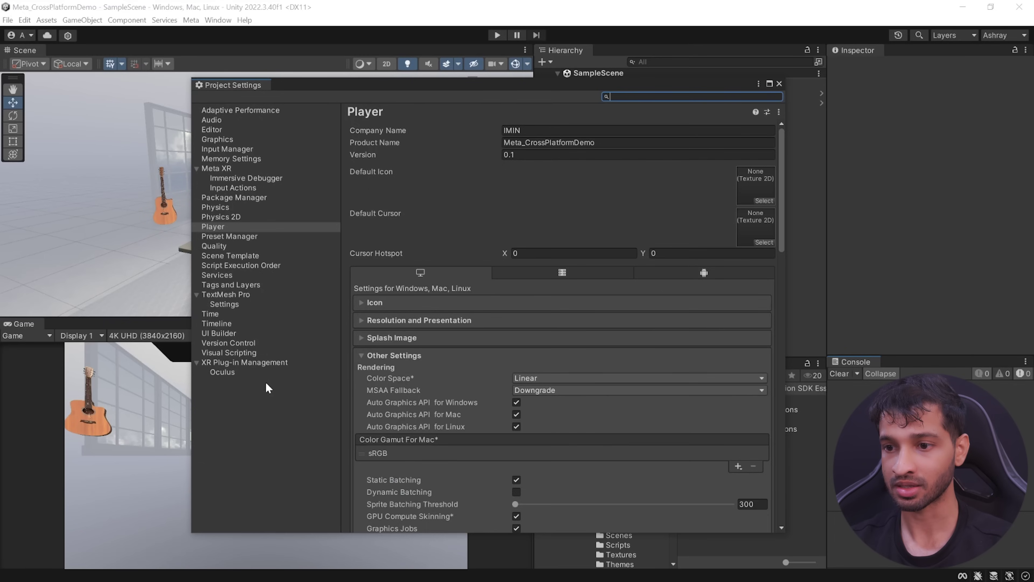
In XR Plug-in Management, swap the Oculus provider for OpenXR, enabling the native input backends and declining Meta XR.
click(244, 363)
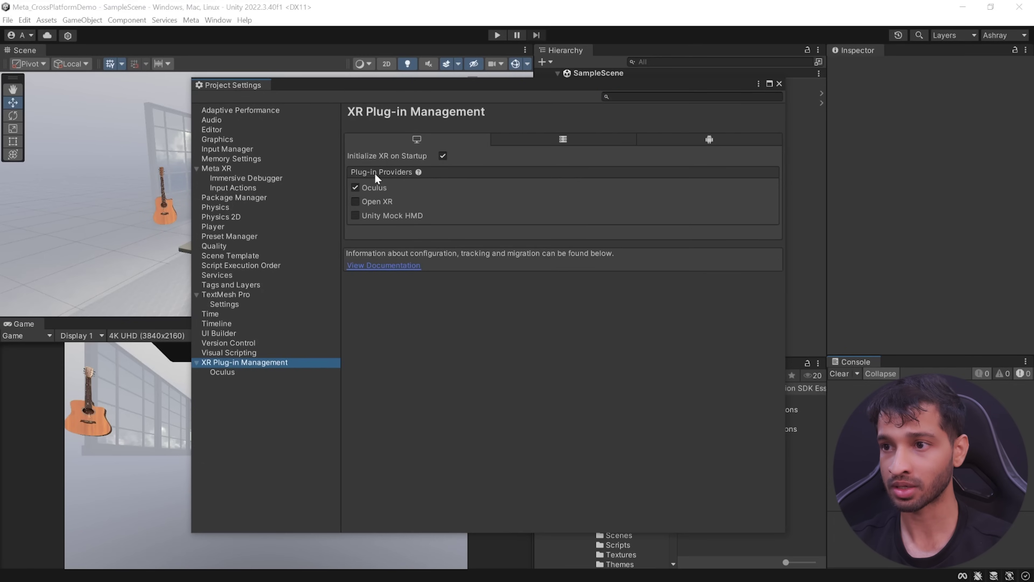
click(355, 187)
click(355, 201)
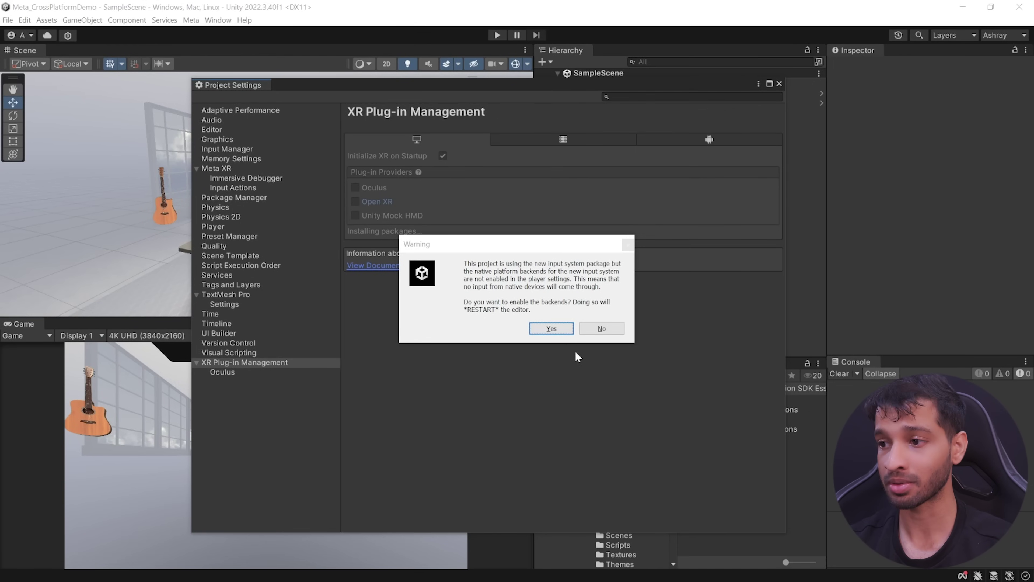
click(561, 331)
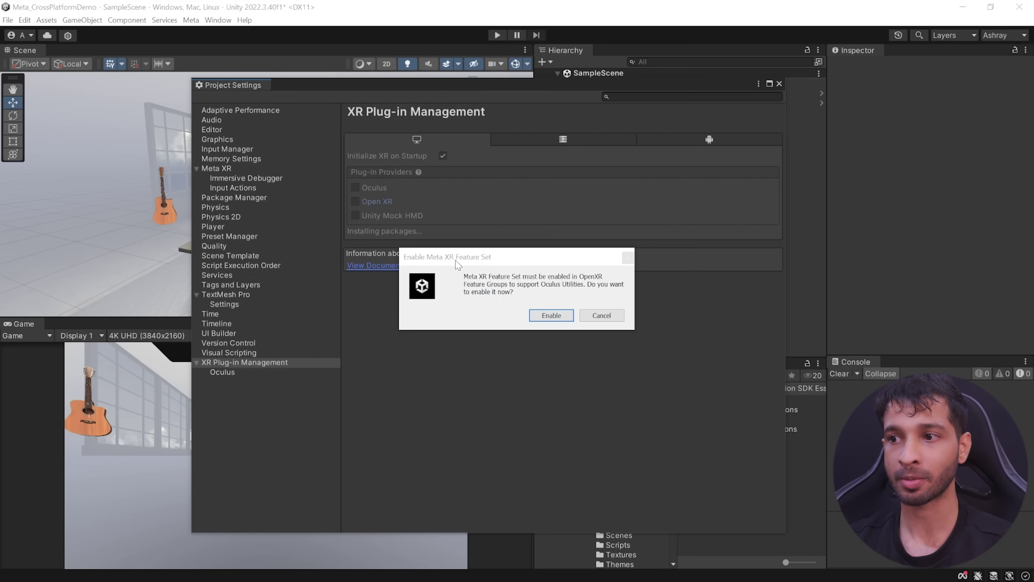
click(609, 315)
click(600, 317)
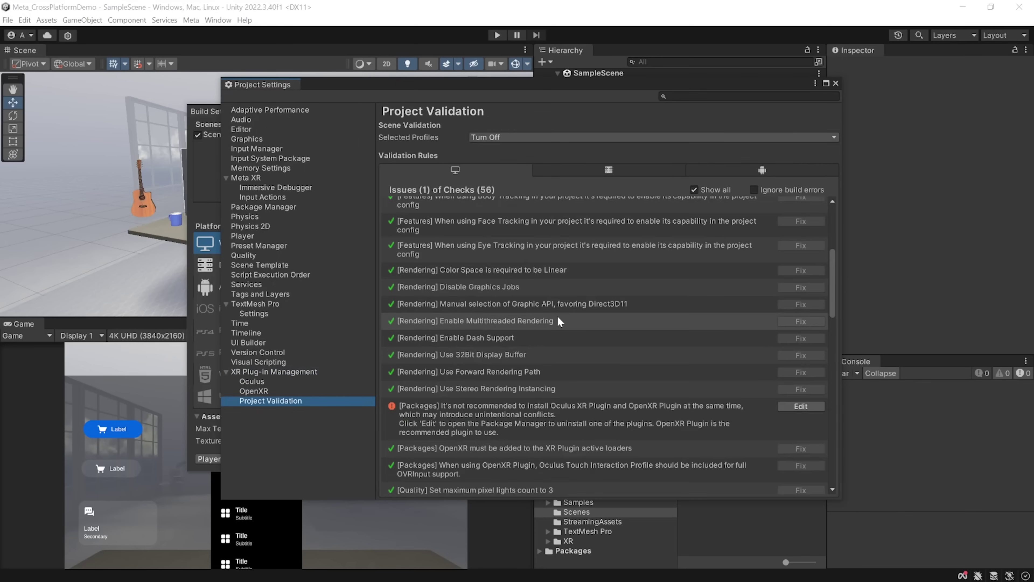
scroll(559, 321, down, 3)
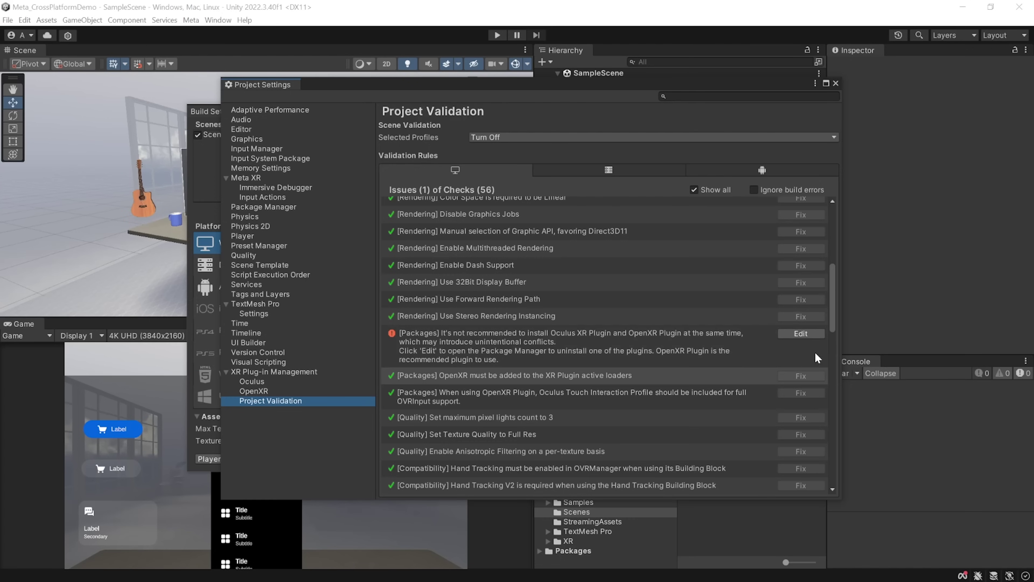
Remove the conflicting Oculus XR Plugin package through the Package Manager.
click(800, 333)
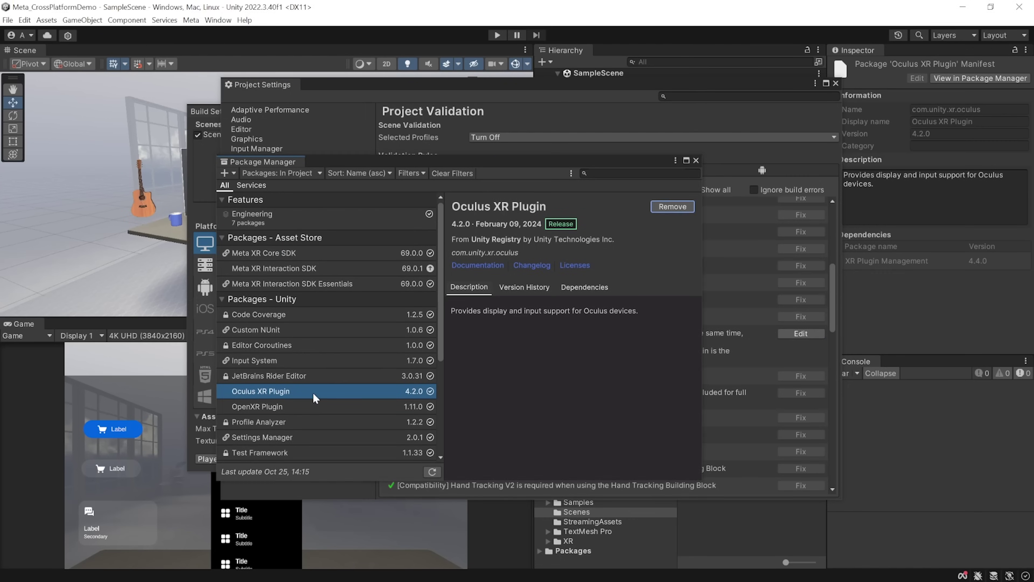
click(682, 208)
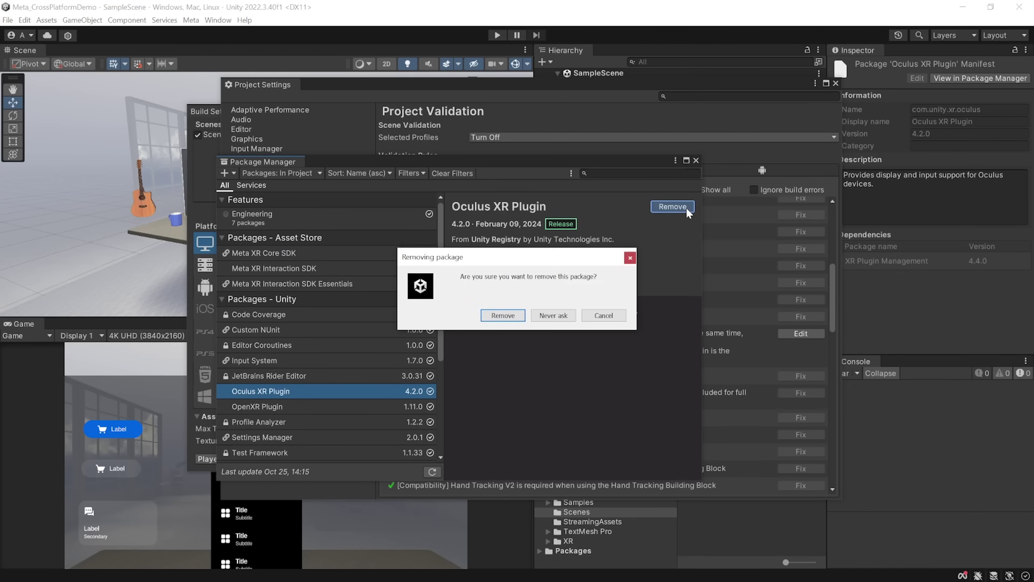
click(503, 315)
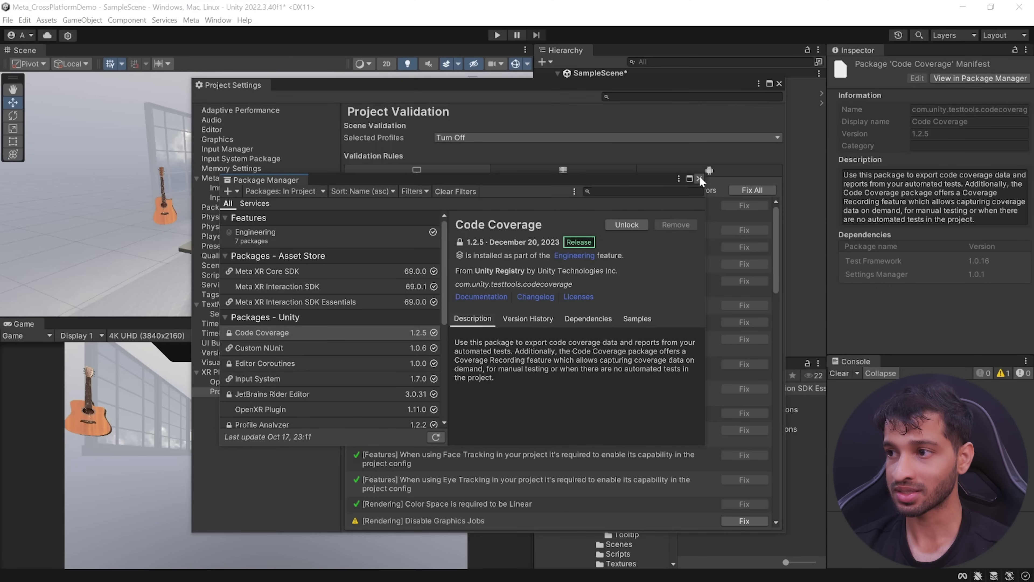
click(697, 175)
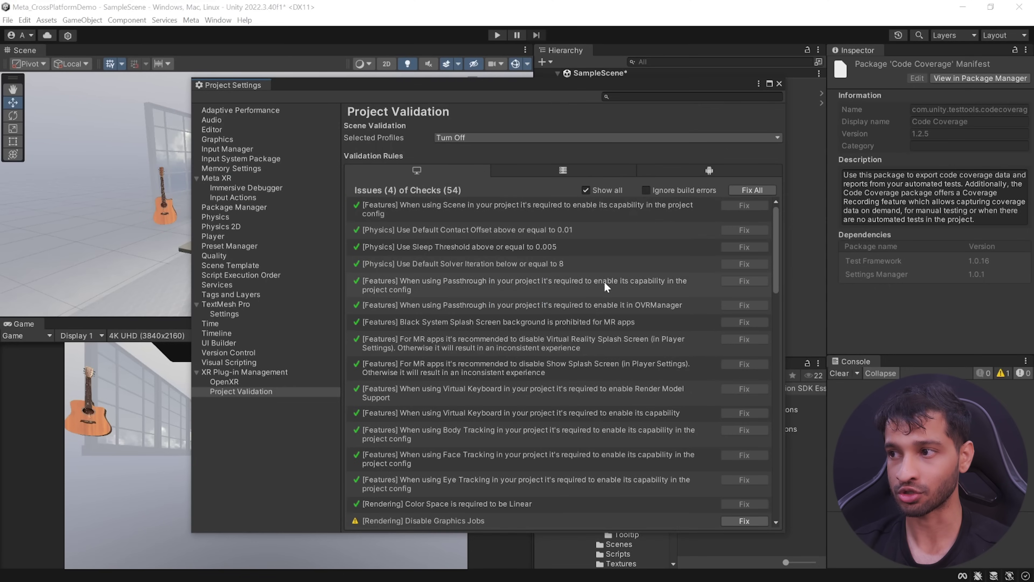
Add Oculus Touch, Meta Quest Touch Pro, Valve Index and HTC Vive interaction profiles to OpenXR.
click(224, 381)
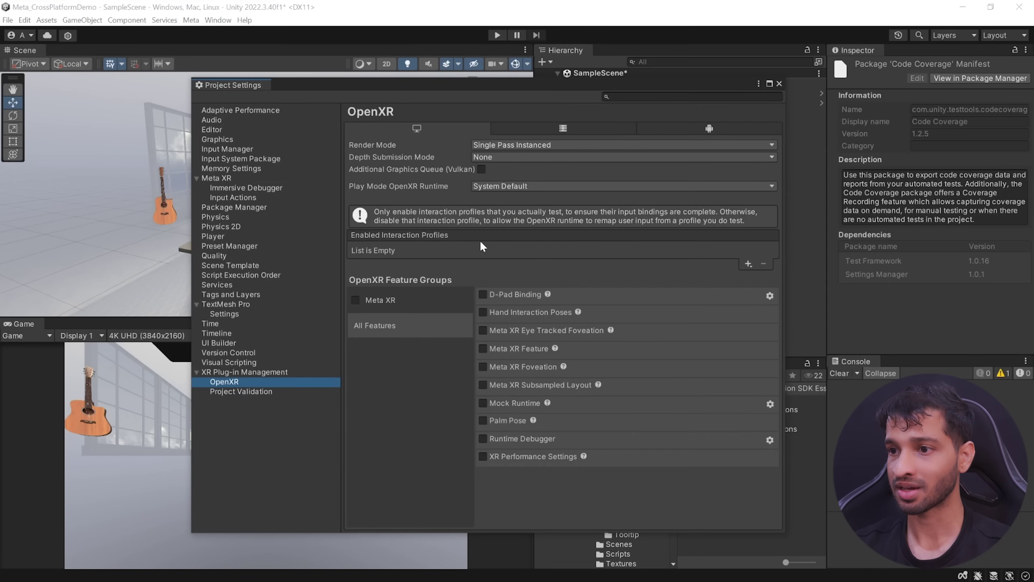
click(748, 265)
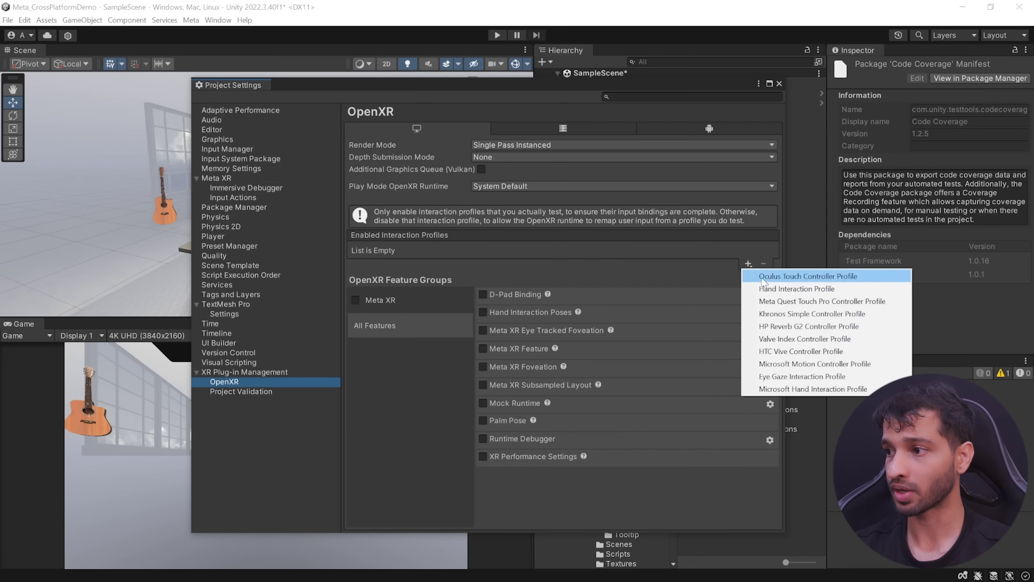
click(766, 277)
click(748, 264)
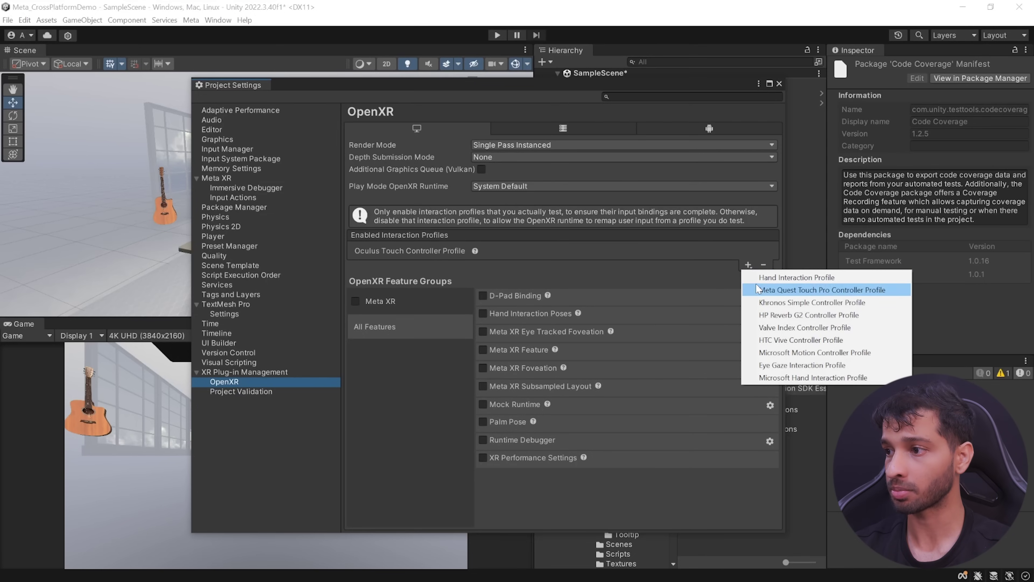
click(810, 290)
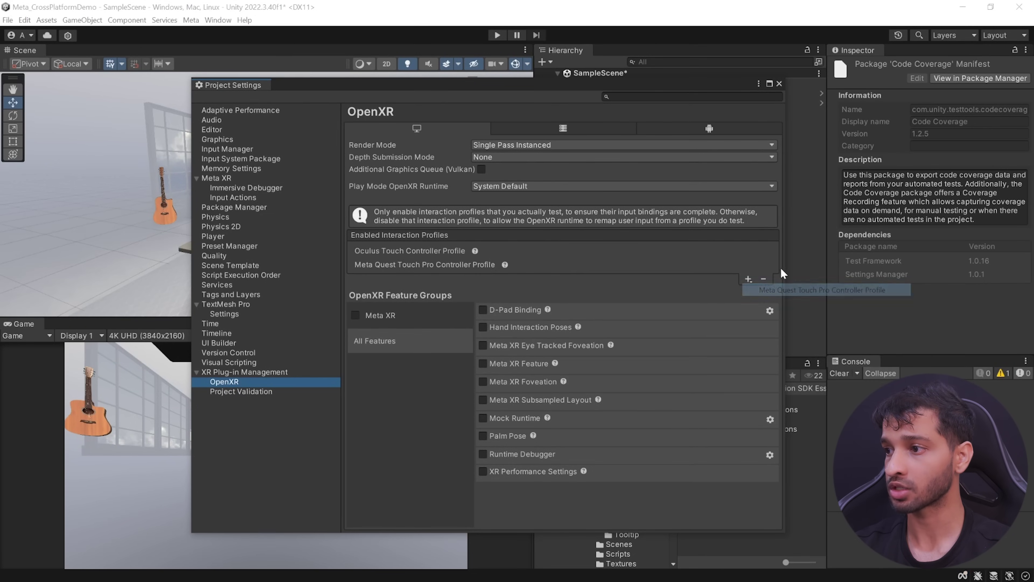
click(748, 279)
click(772, 332)
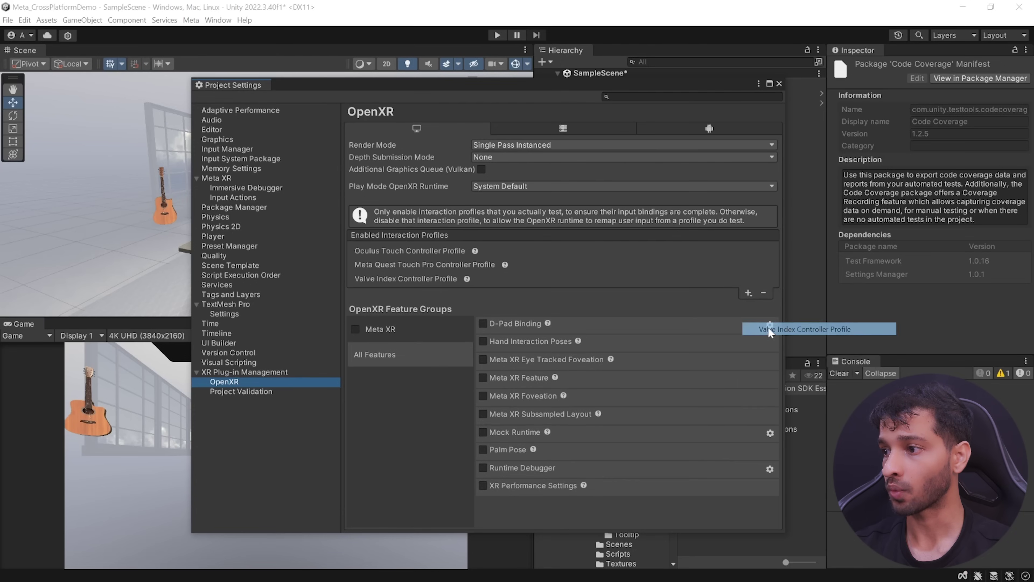
click(748, 292)
click(771, 345)
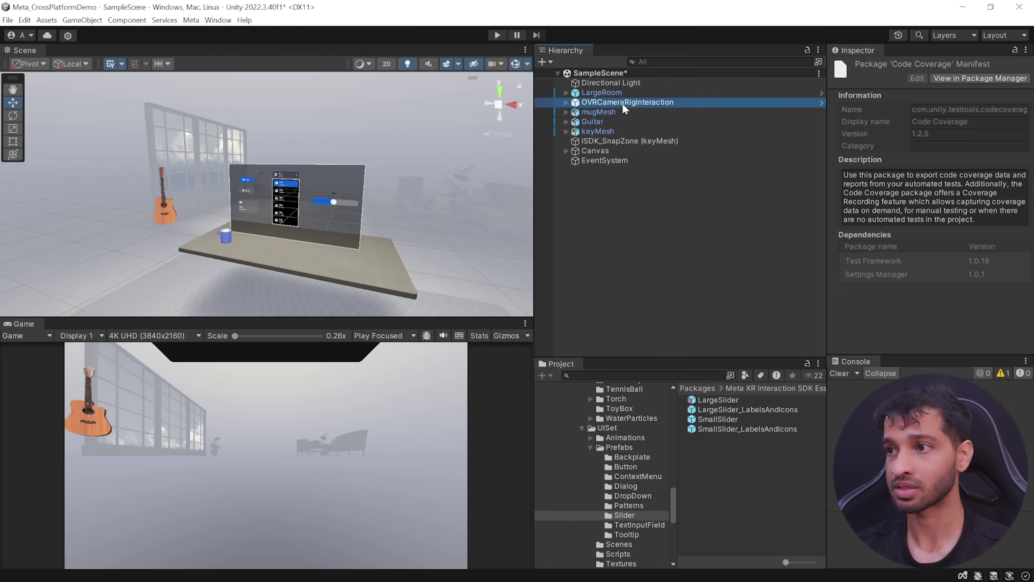
Delete OVRCameraRigInteraction and add a UnityXR Interaction Rig via the Interaction SDK menu.
click(669, 102)
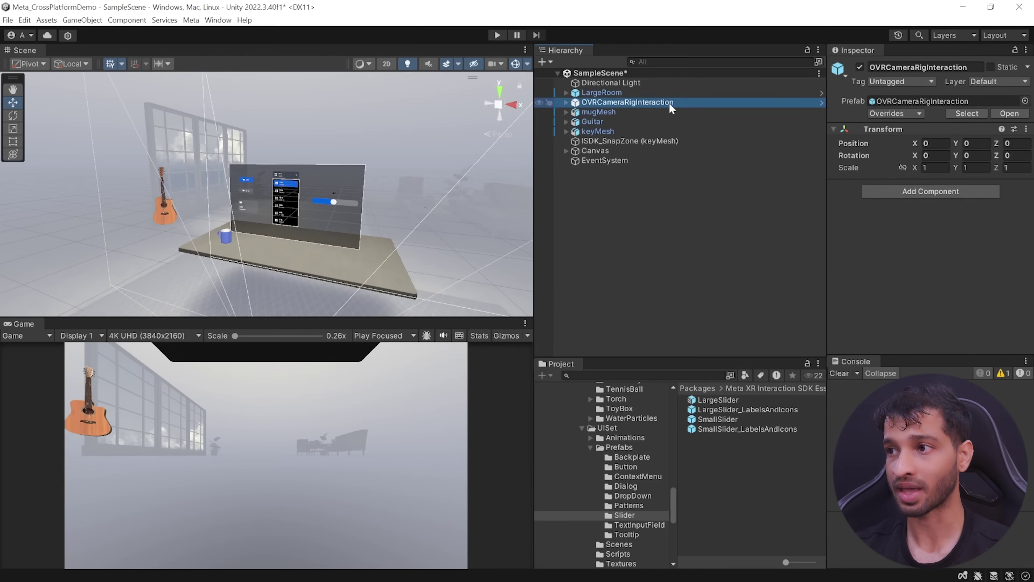
key(Delete)
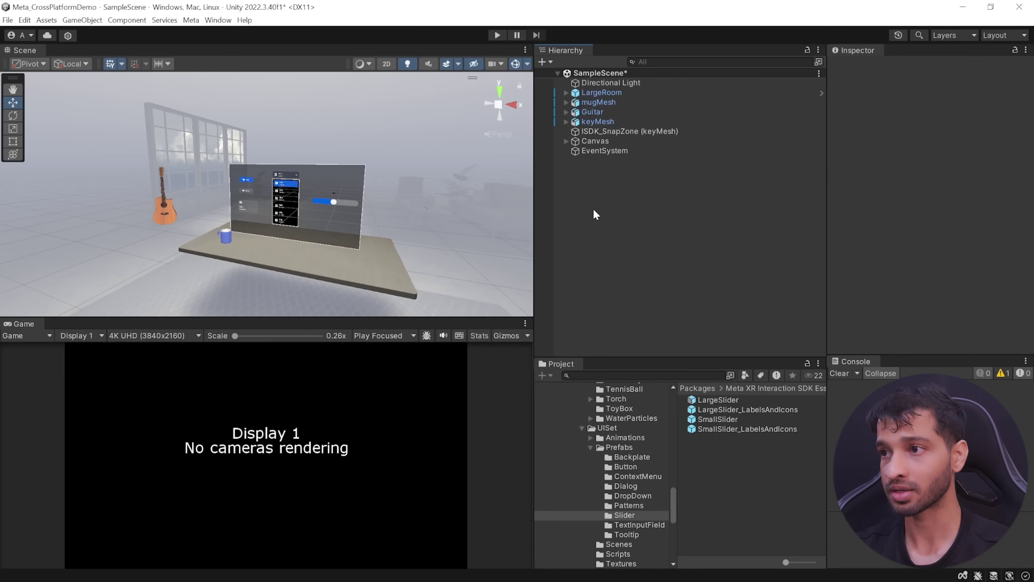
right_click(580, 179)
mouse_move(655, 450)
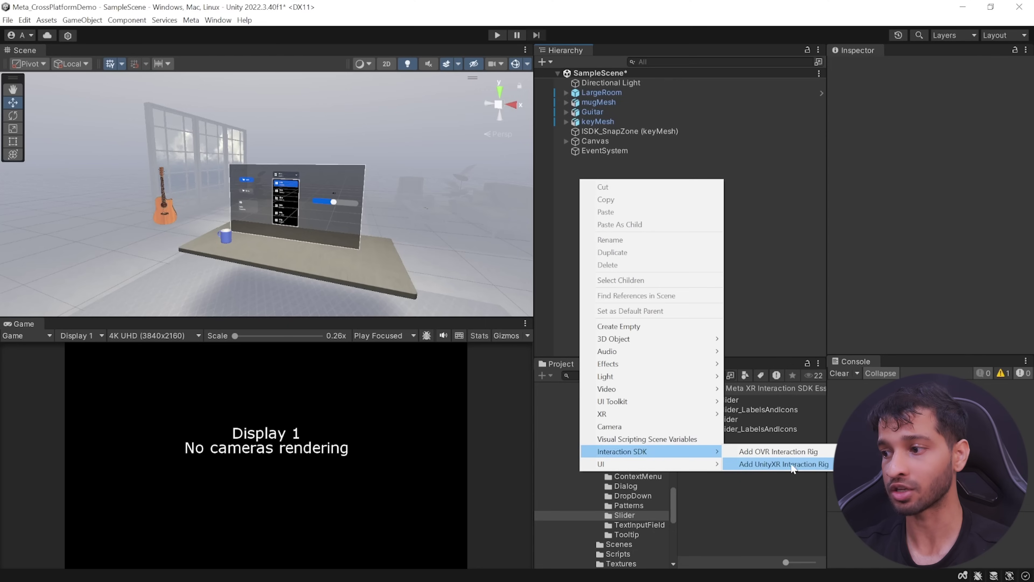
click(813, 464)
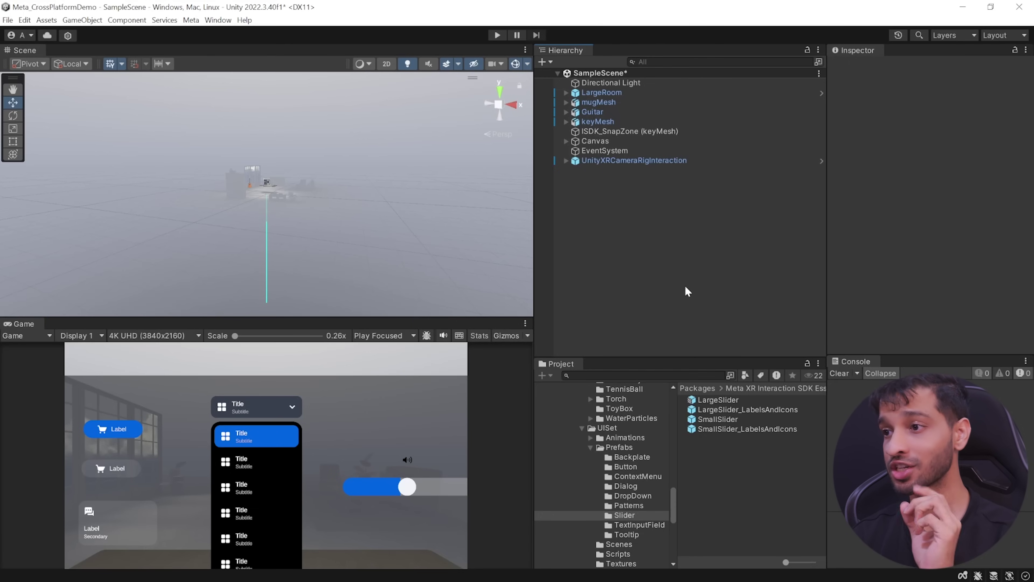
Add an OVR Interaction Rig alongside the UnityXR rig for comparison.
click(566, 161)
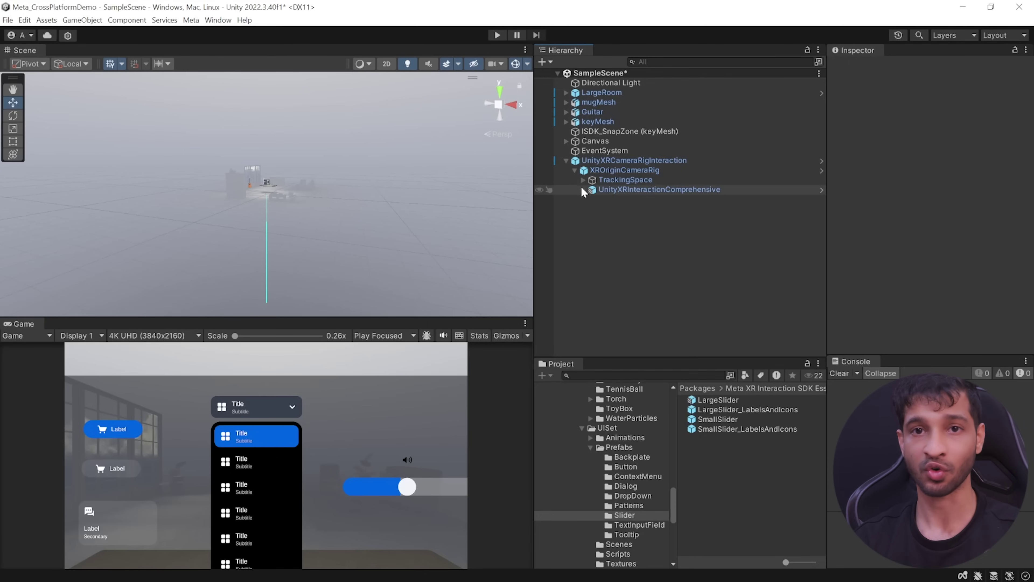
right_click(576, 233)
mouse_move(625, 508)
click(755, 506)
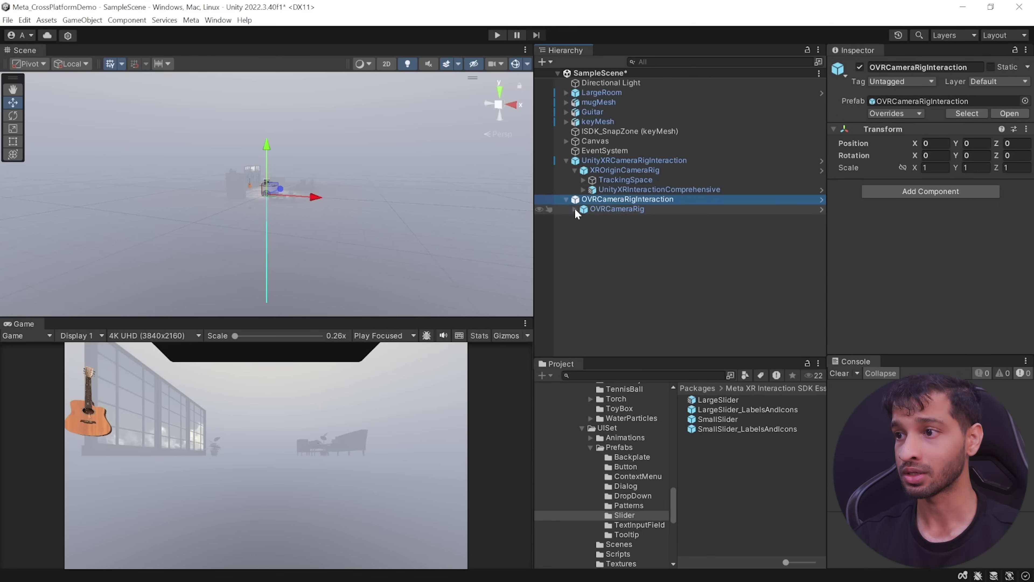
Compare the XROriginCameraRig and OVRCameraRig, and their UnityXRHmd and OVRHmd data sources.
click(574, 209)
click(611, 169)
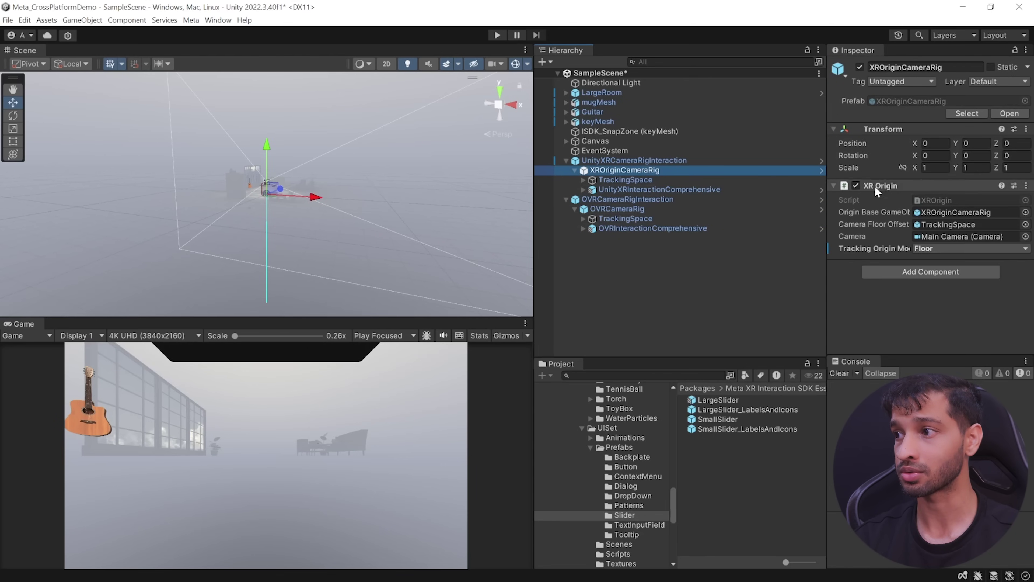
click(611, 209)
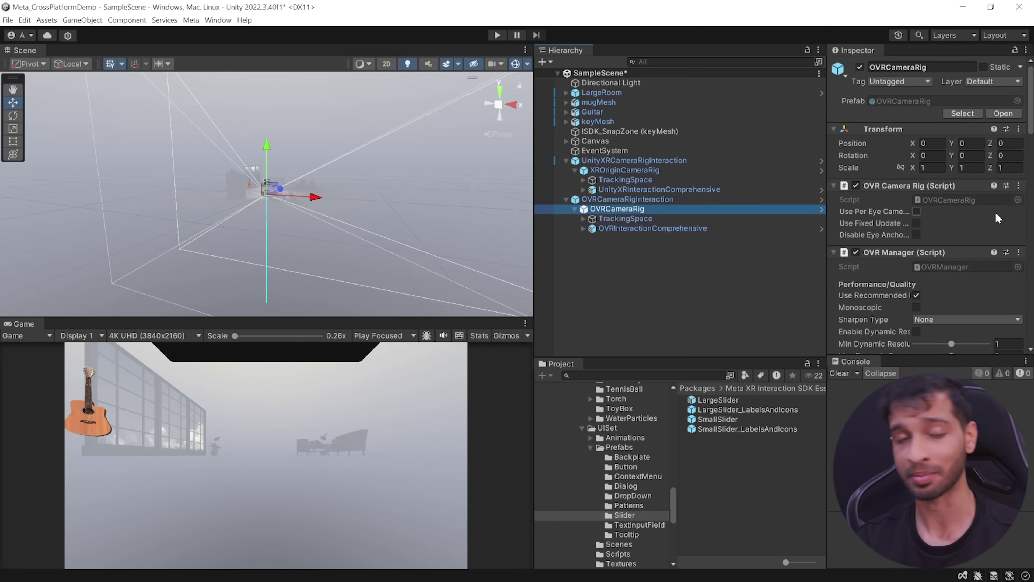
click(583, 189)
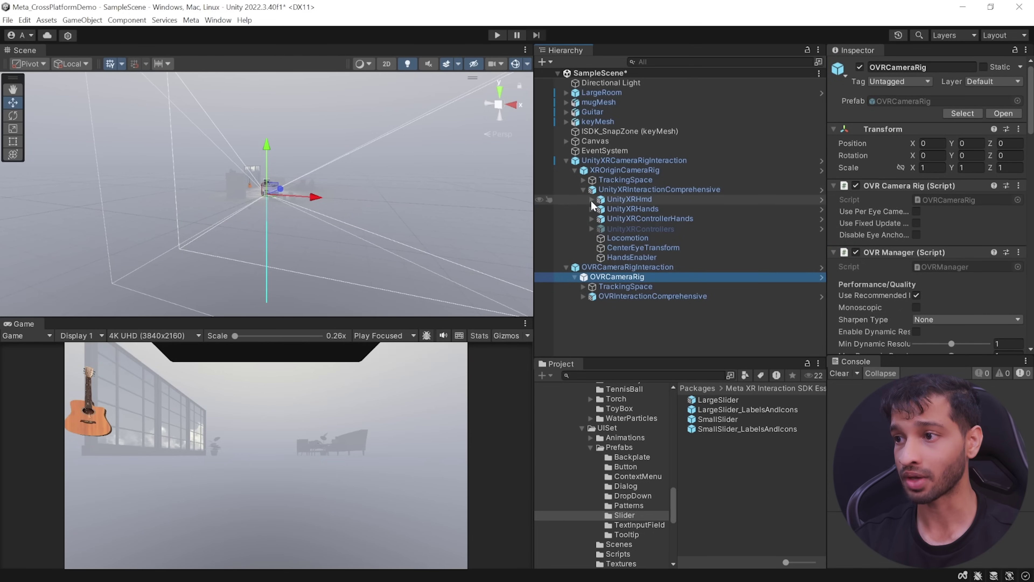
click(591, 199)
click(629, 209)
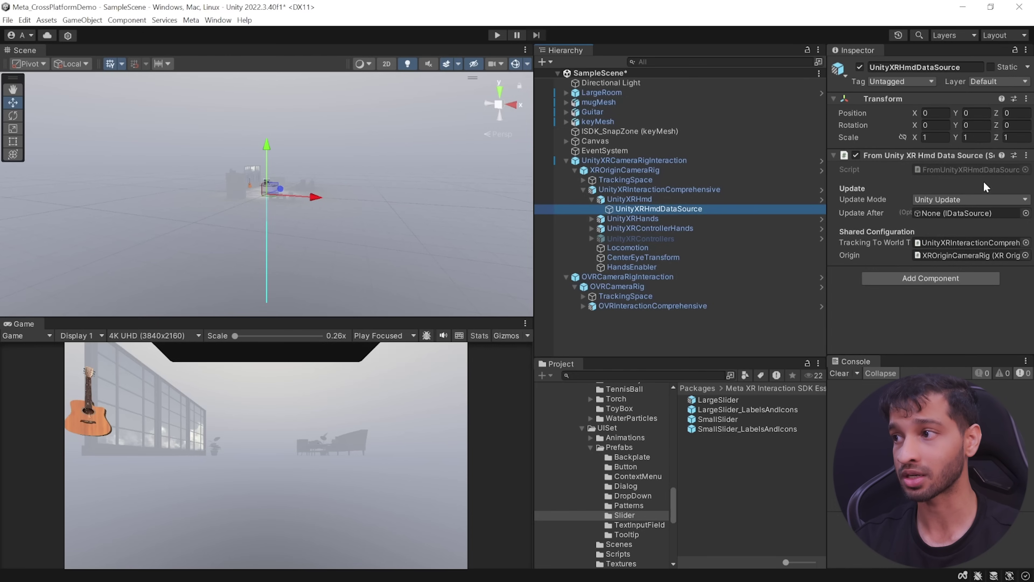
click(583, 306)
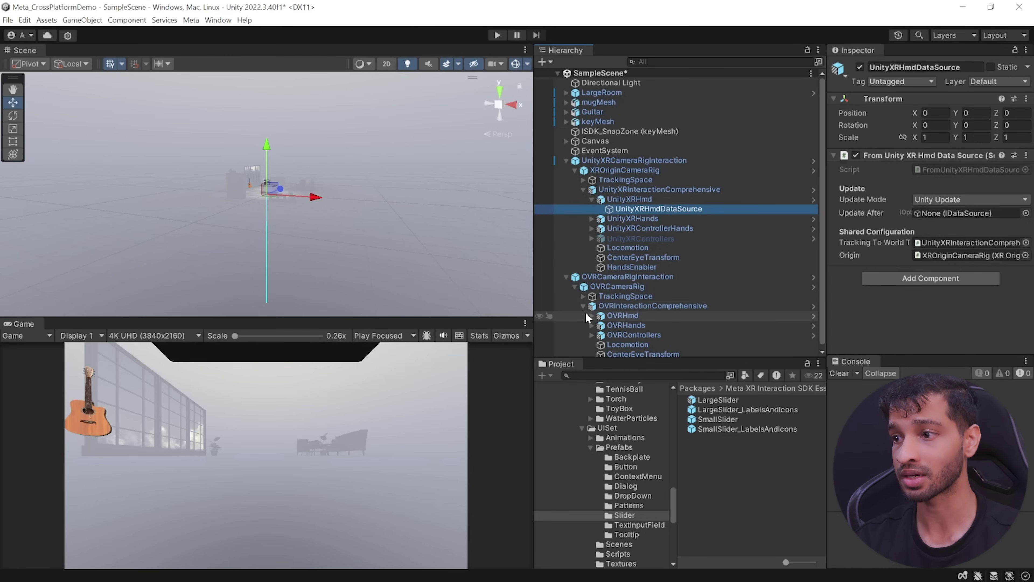
click(591, 316)
click(629, 324)
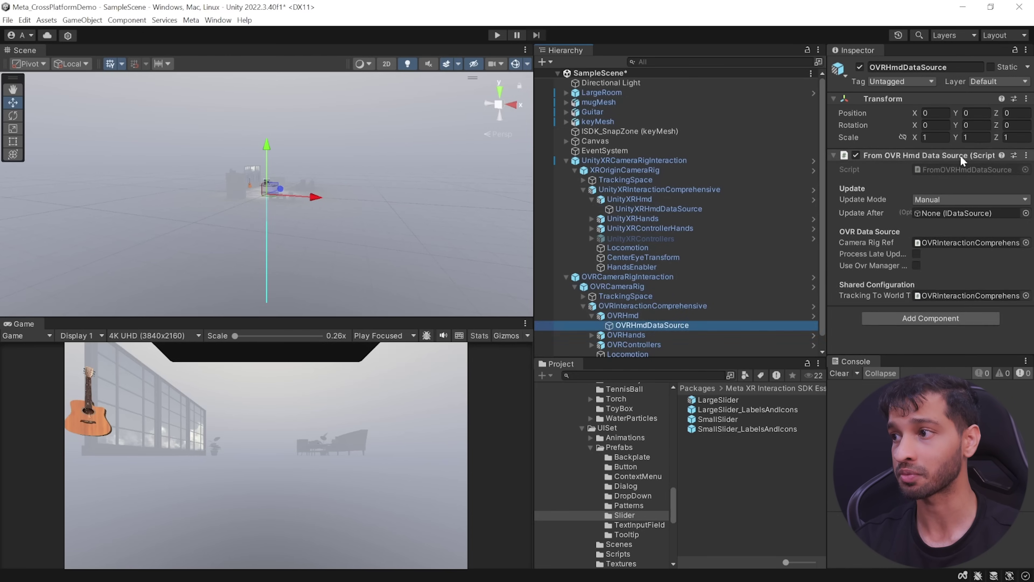
Compare UnityXRHands and OVRHands, including the OVR rig's LeftHand interactors.
scroll(651, 277, down, 1)
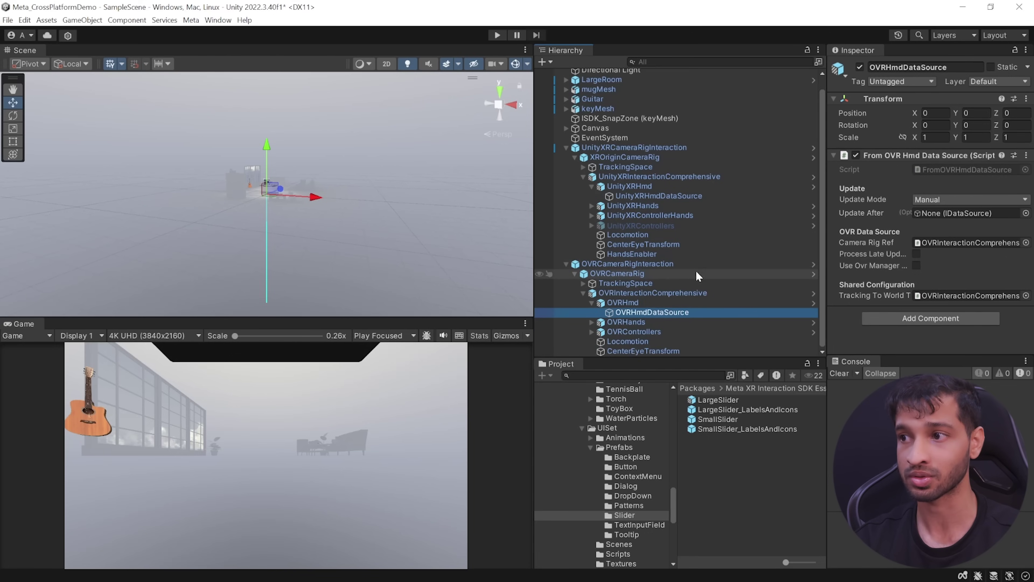
click(633, 204)
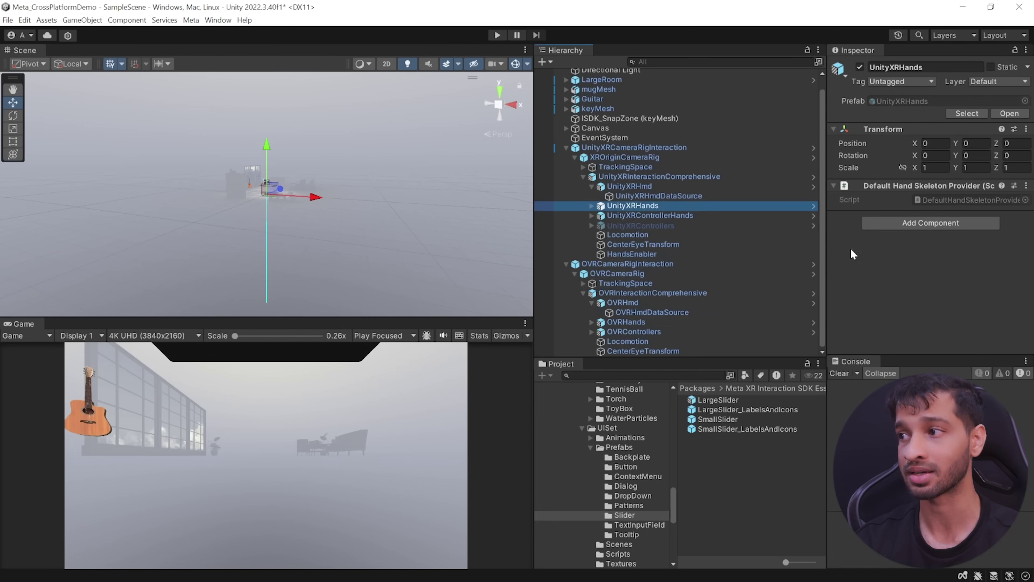
click(634, 322)
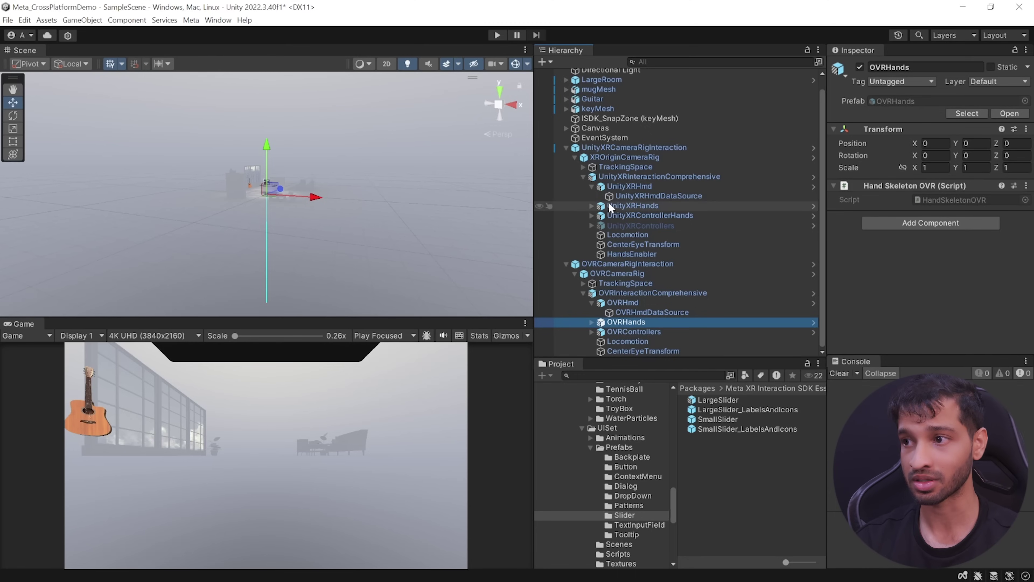
click(591, 206)
scroll(710, 298, down, 2)
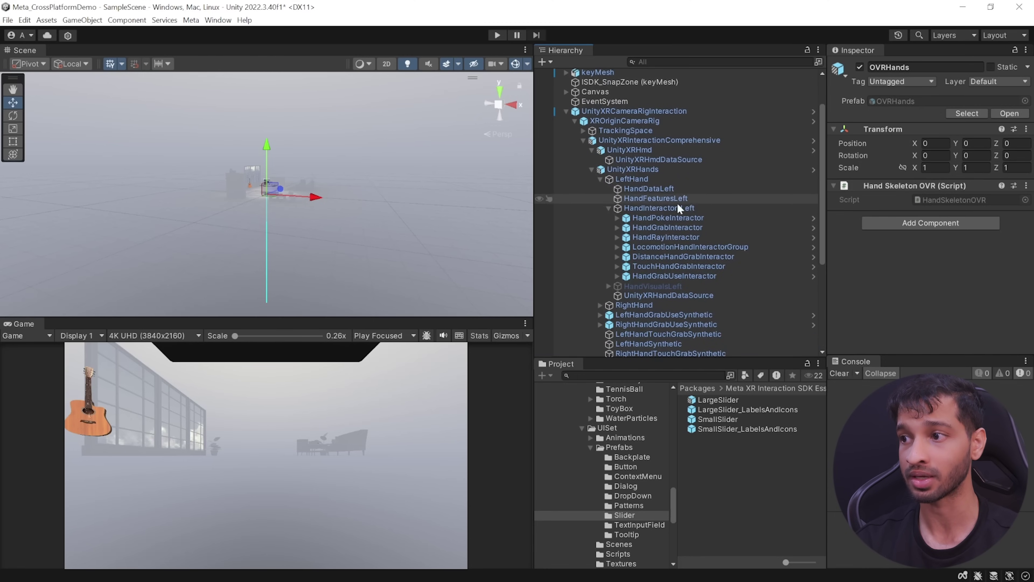
scroll(623, 323, down, 8)
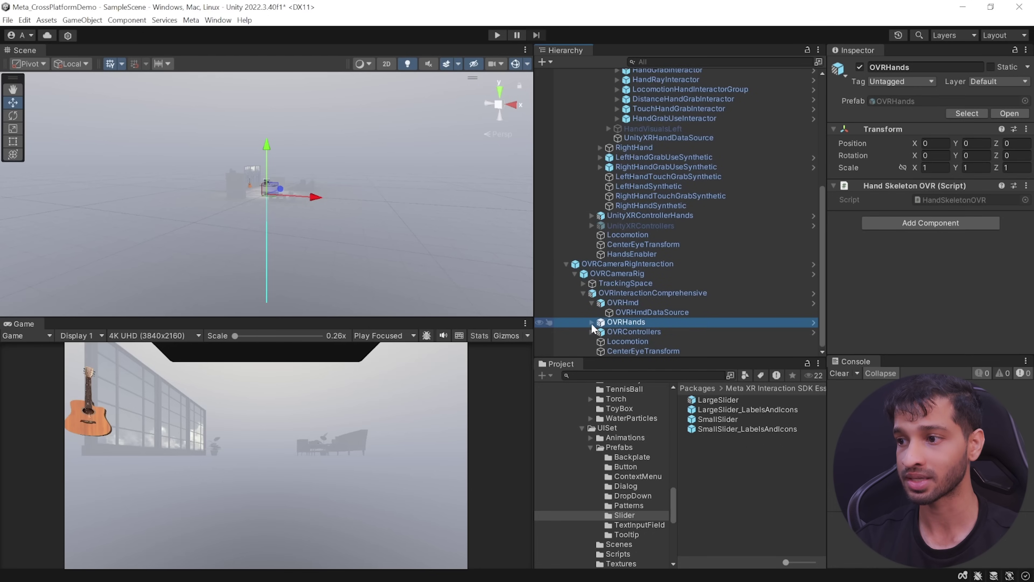
click(591, 322)
scroll(594, 316, down, 4)
click(597, 253)
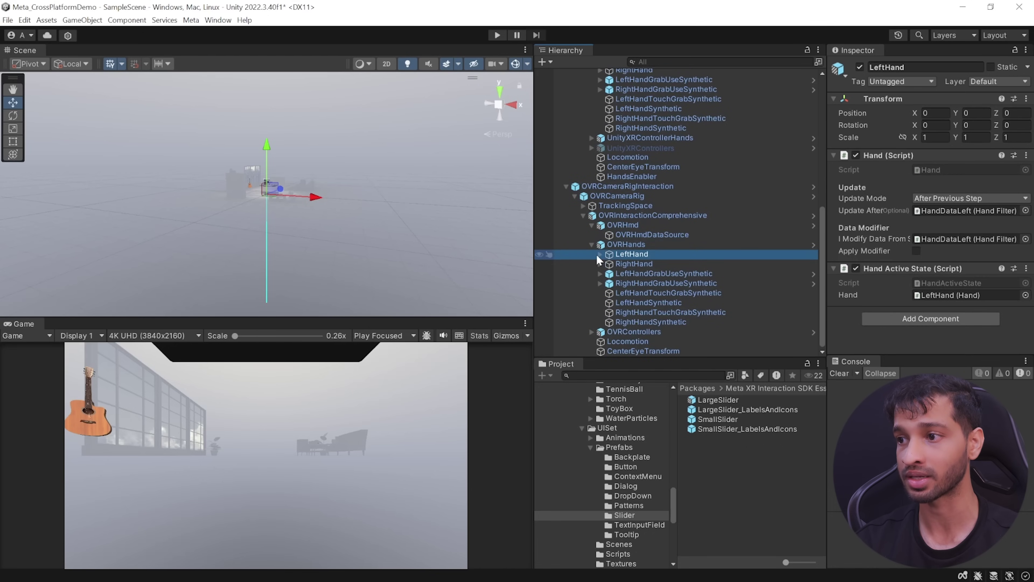
click(599, 253)
click(609, 283)
Delete OVRCameraRigInteraction so only the UnityXR rig remains, collapsing its hierarchy.
click(626, 185)
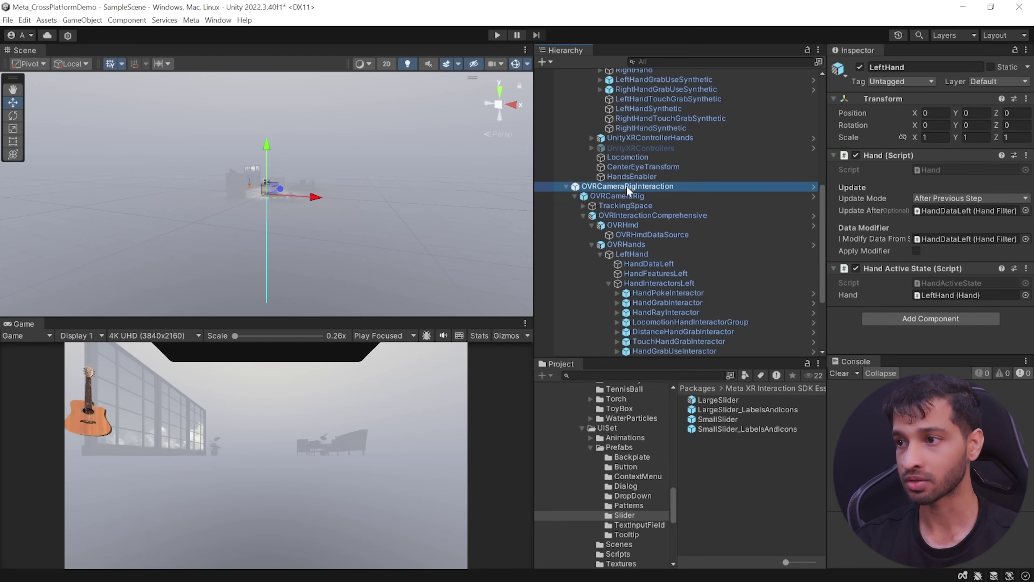
key(Delete)
scroll(611, 183, up, 5)
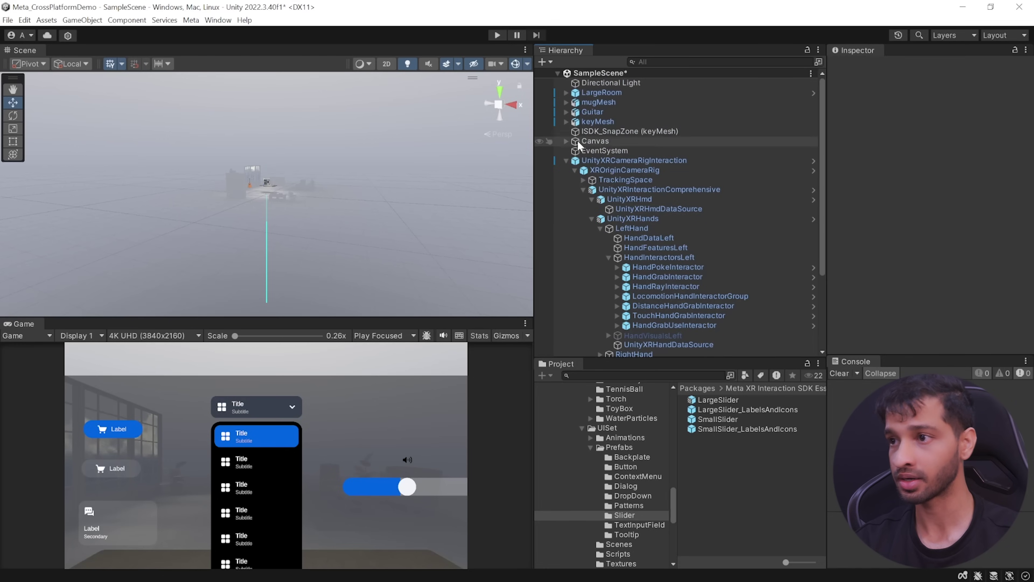
click(565, 160)
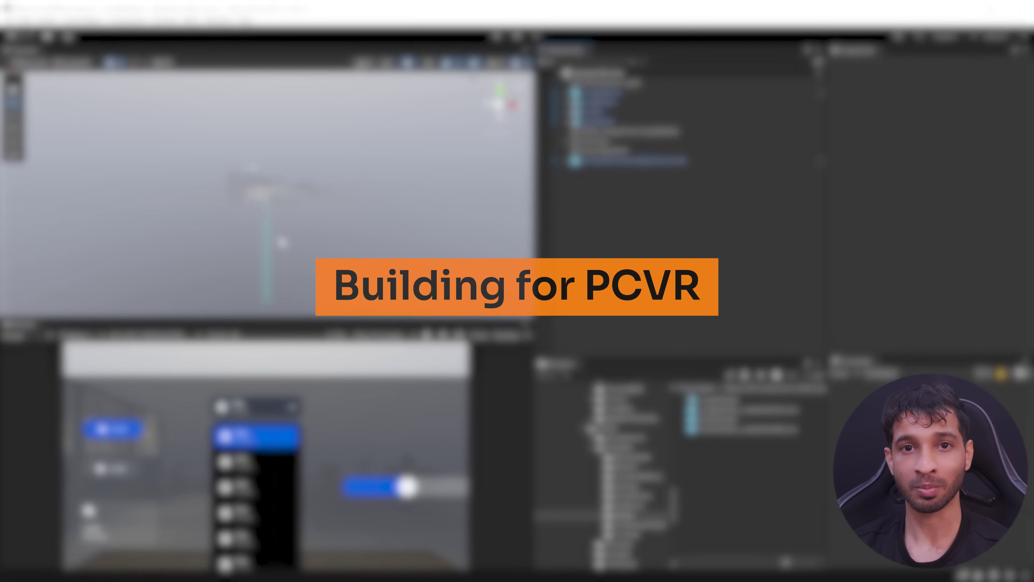
Build the scene from Build Settings into a newly created PCBuilds output folder.
click(8, 20)
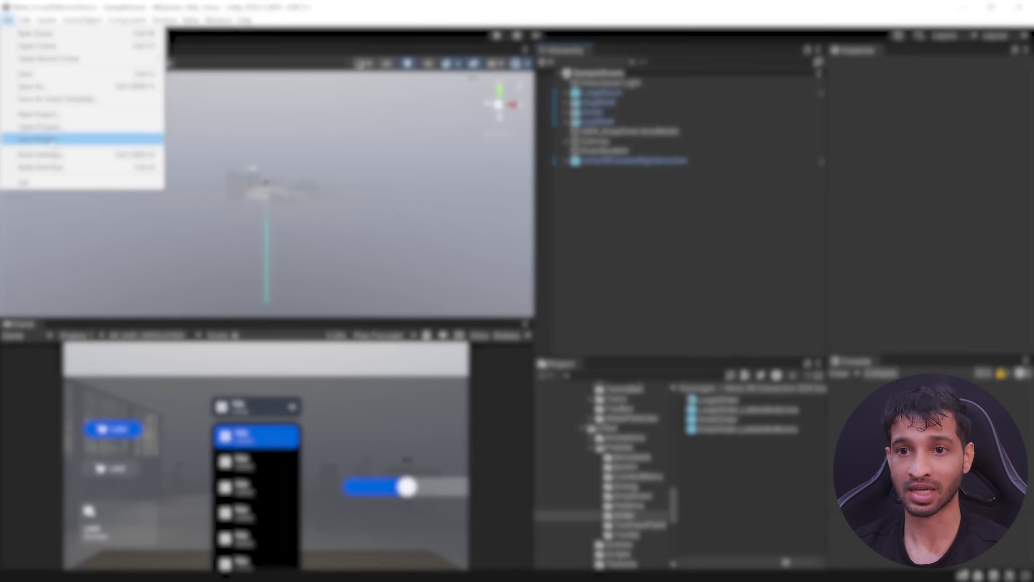
click(56, 153)
click(511, 501)
right_click(191, 265)
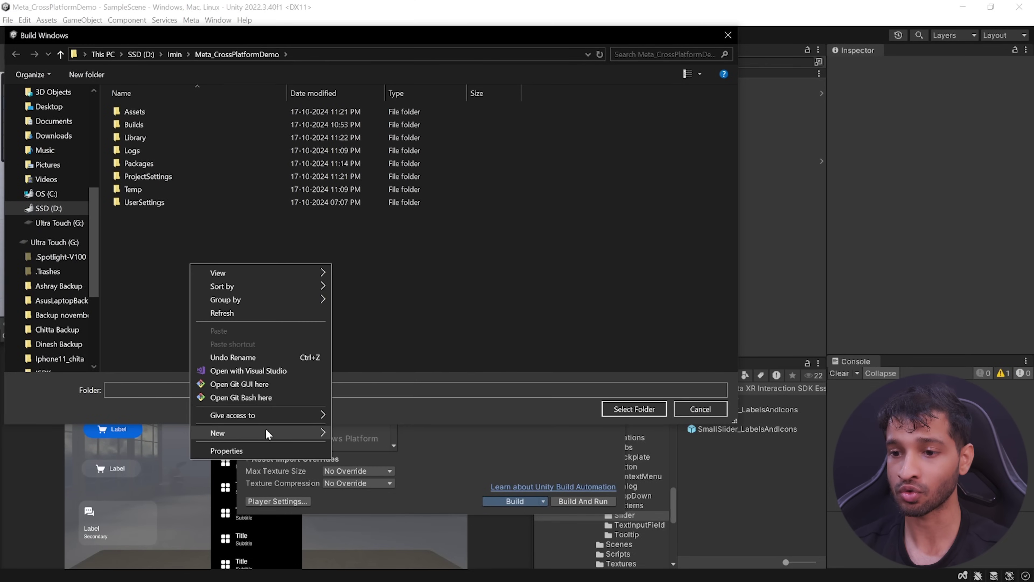
mouse_move(269, 432)
click(358, 284)
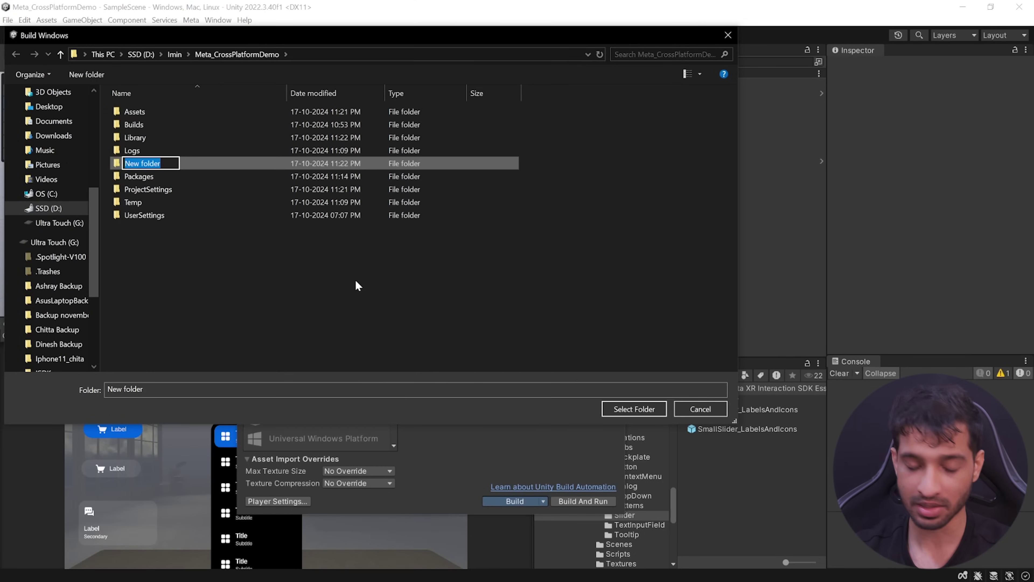
text(PCBuilds)
key(Return)
click(650, 413)
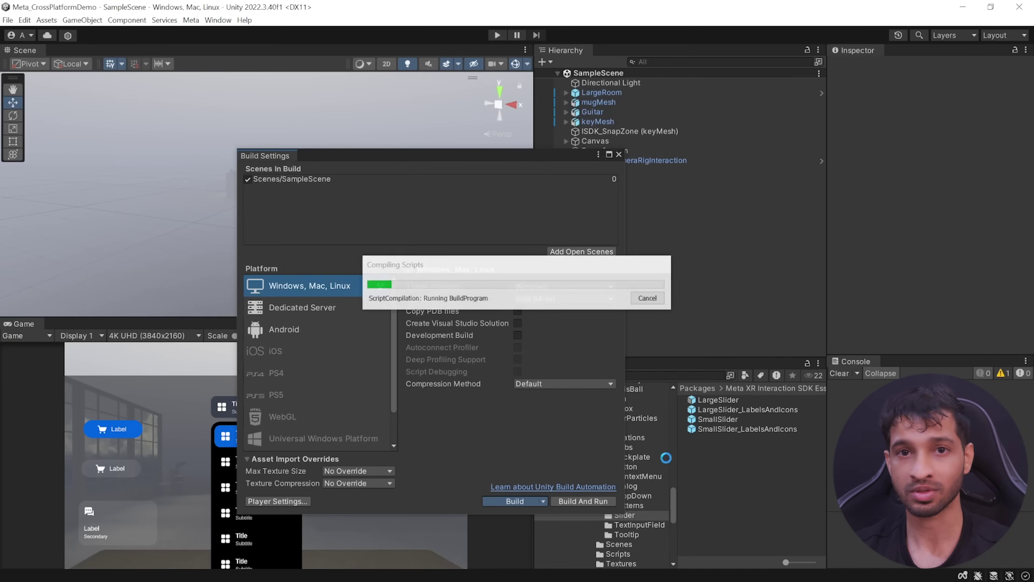